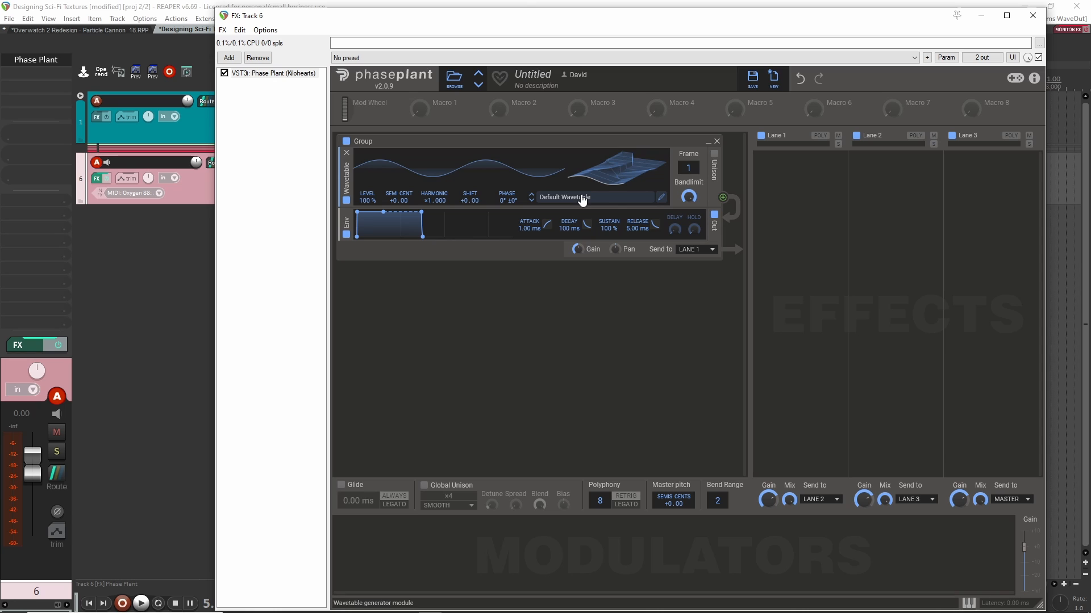
Step: Add a Random modulator and raise its rate to about 1.7 Hz
click(397, 560)
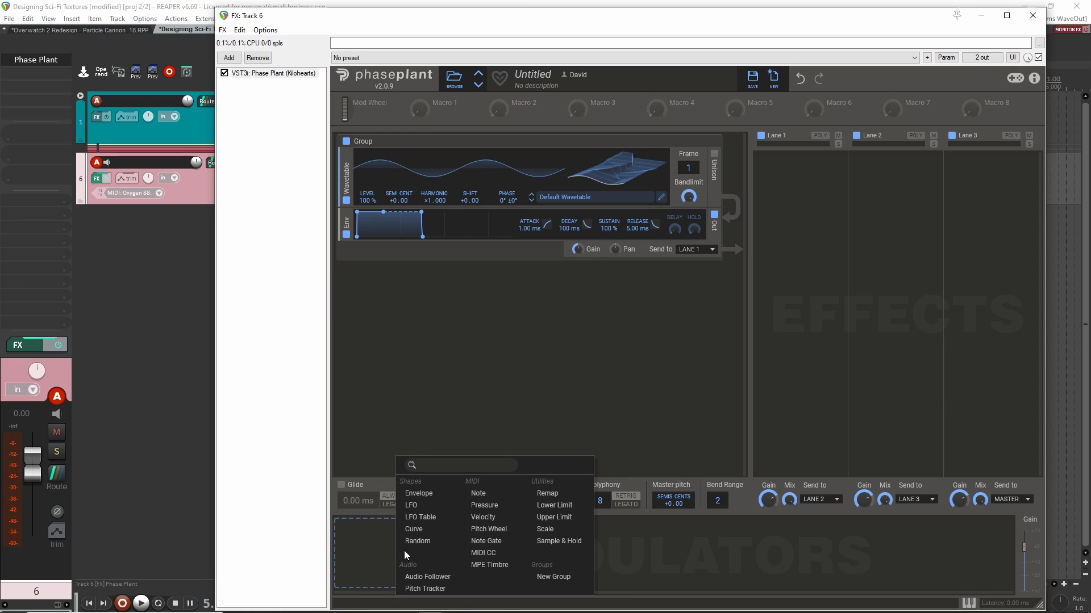
click(418, 542)
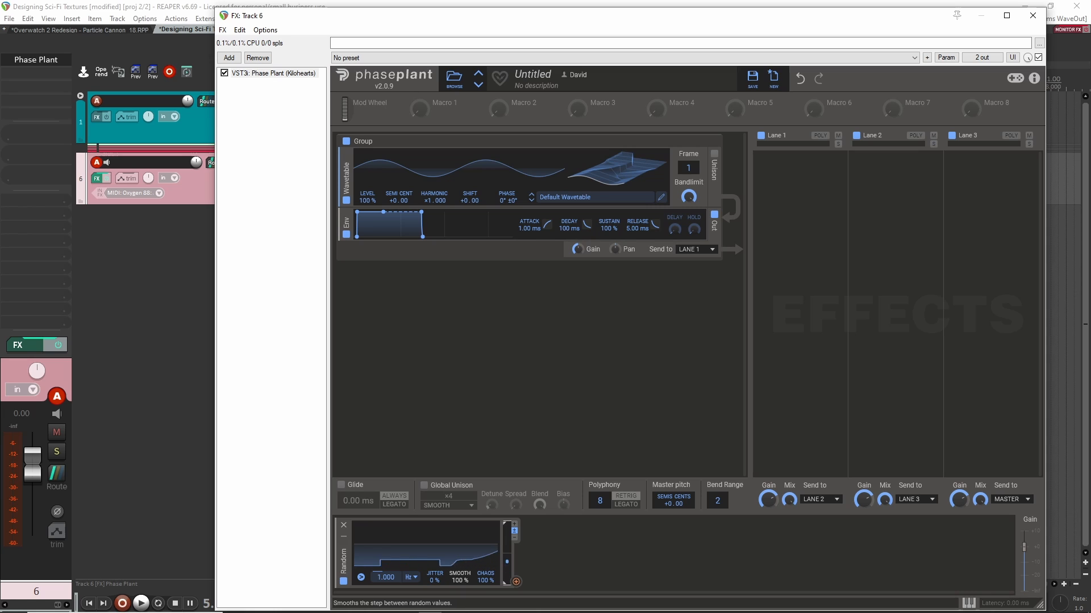
drag(391, 575, 391, 565)
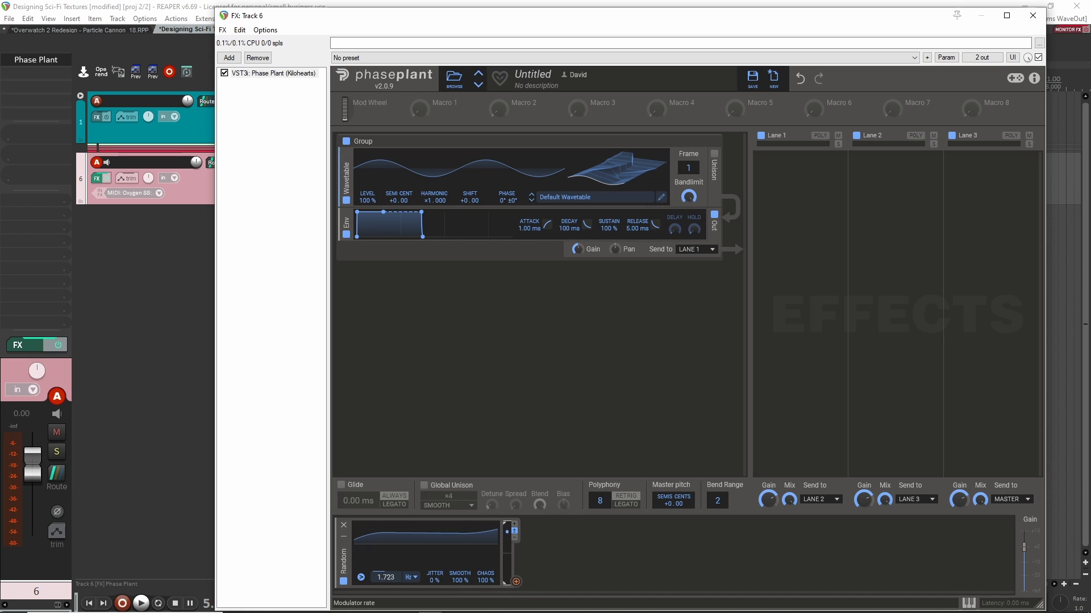
Step: Modulate the wavetable's Frame with the Random modulator at a rate of about 2.2 Hz, and collapse the modulator
drag(515, 582, 688, 197)
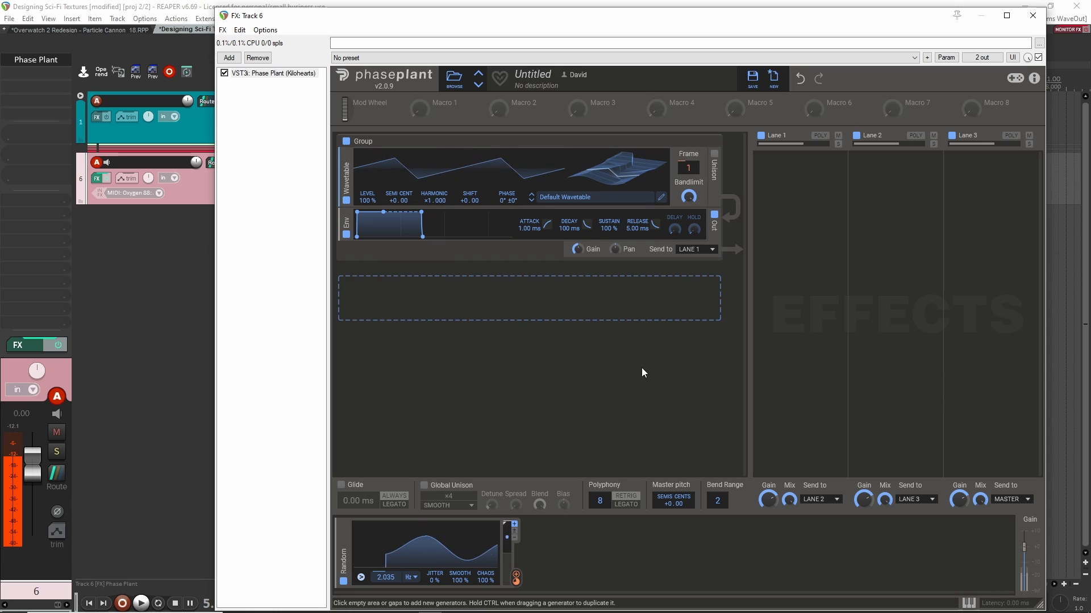
drag(689, 177, 515, 578)
drag(389, 578, 389, 579)
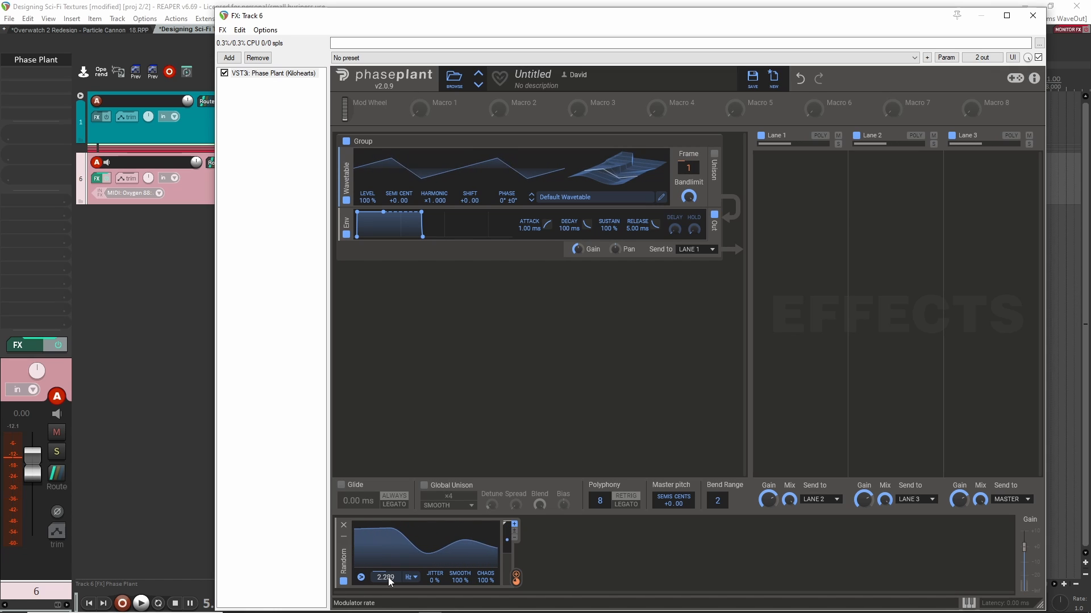
click(343, 536)
Step: Add a Curve modulator with the factory Complex shape Still and route it to the wavetable's semitone pitch
click(388, 541)
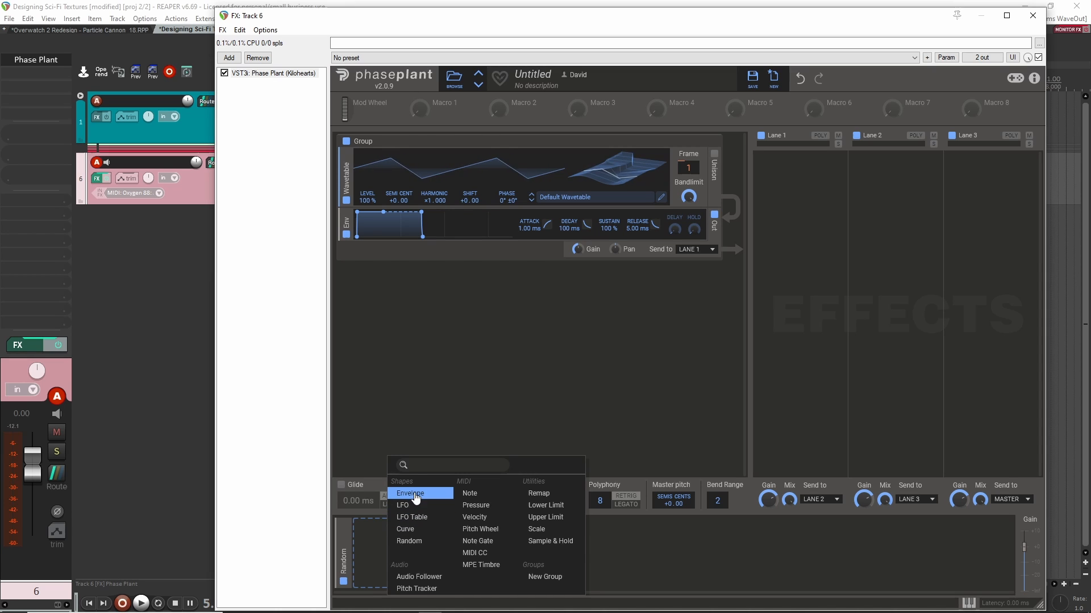
click(405, 529)
click(463, 577)
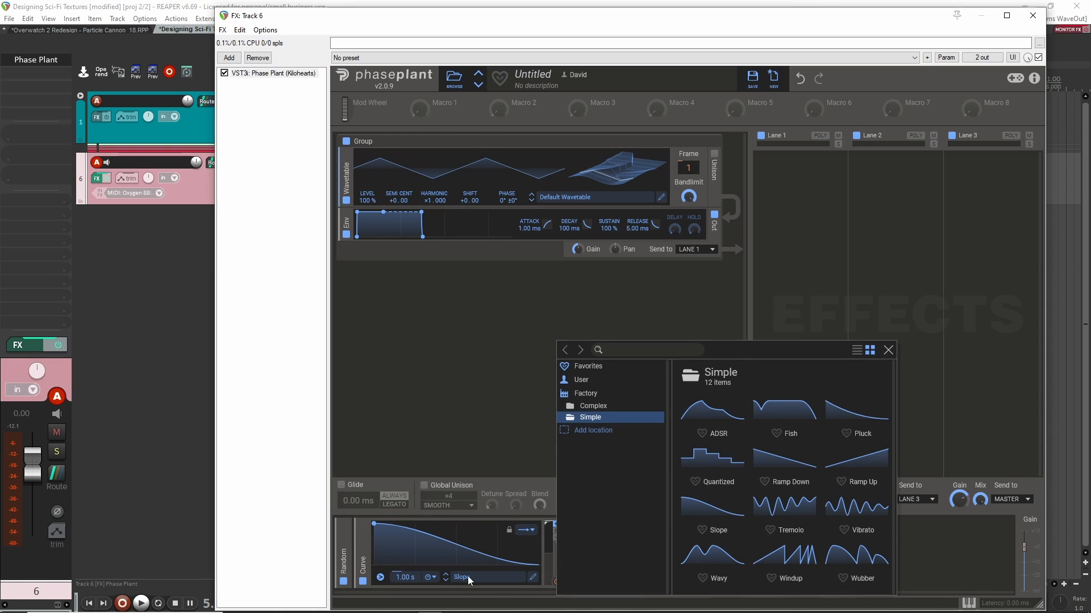
click(598, 407)
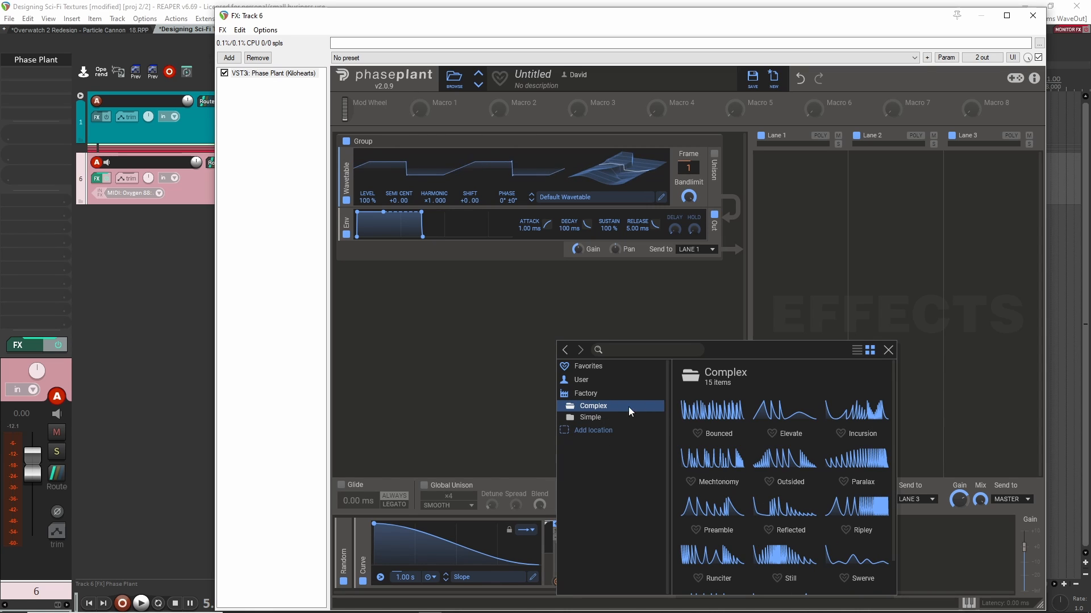
scroll(777, 555, down, 1)
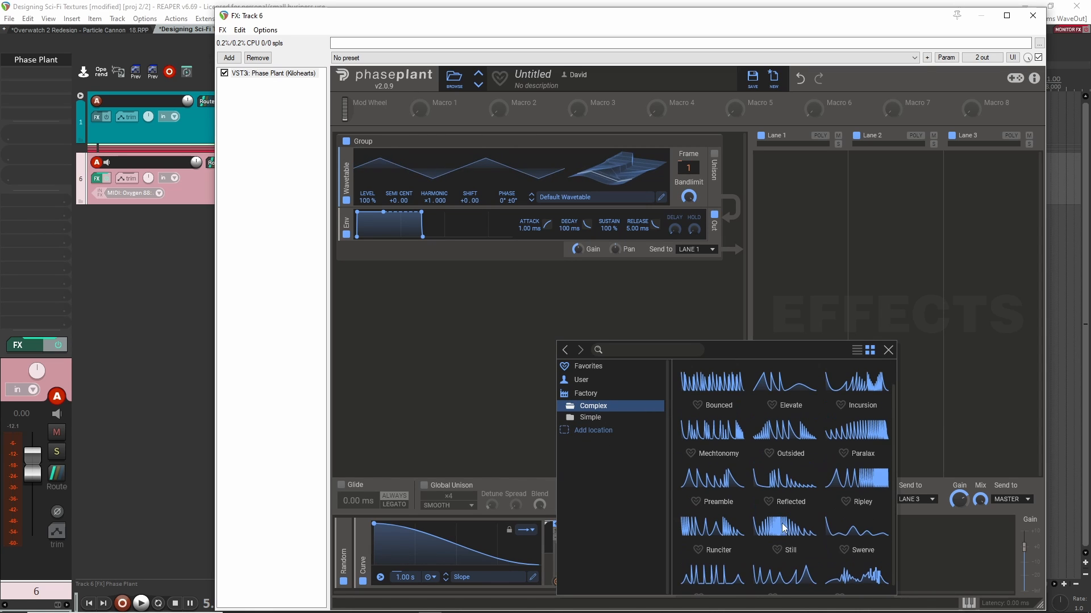
click(779, 526)
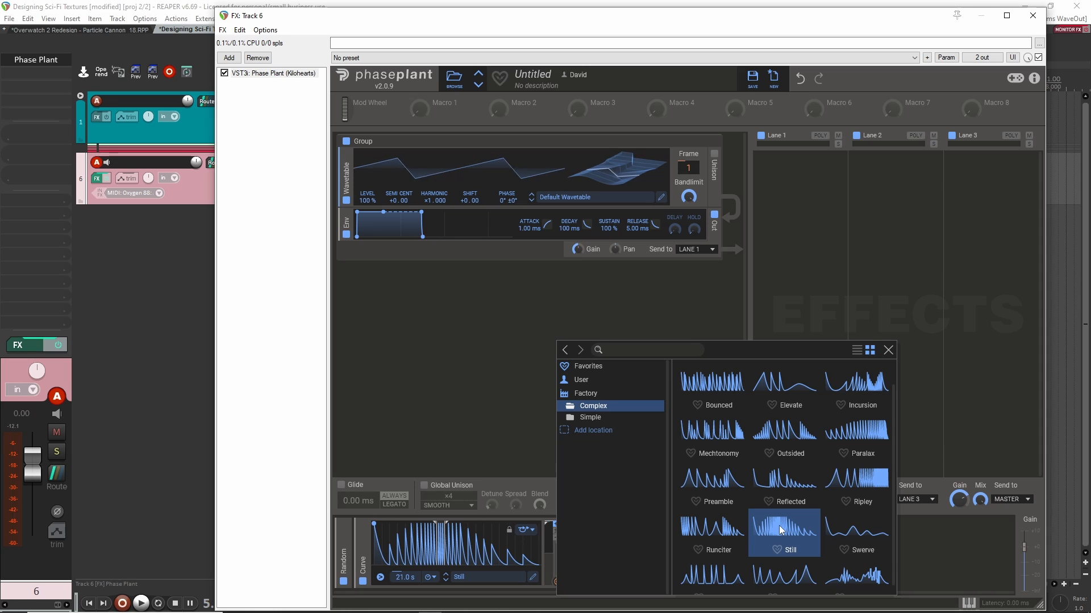
click(498, 369)
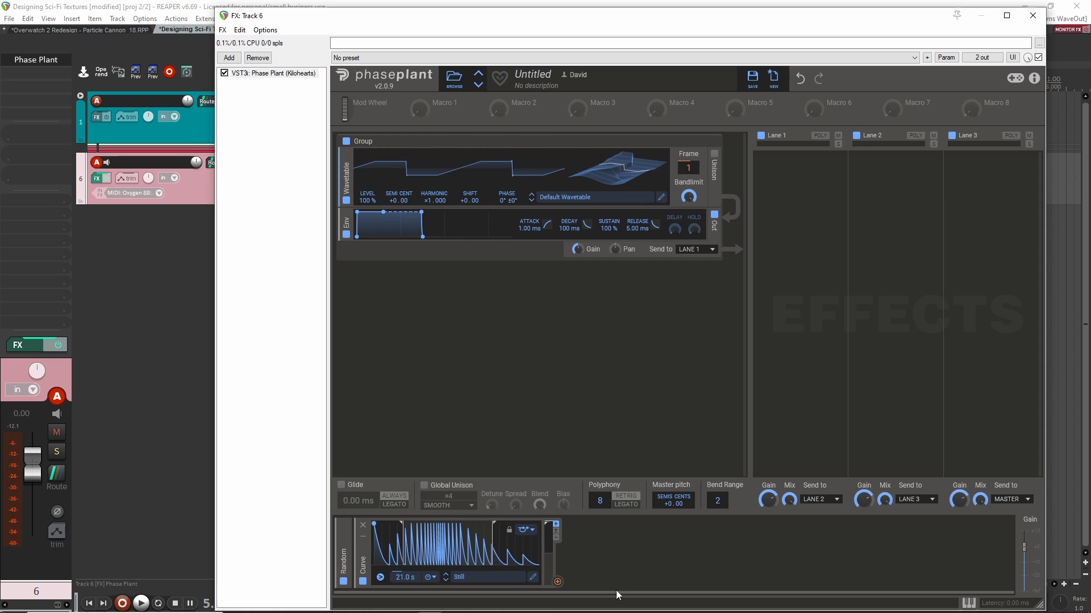
drag(557, 581, 399, 209)
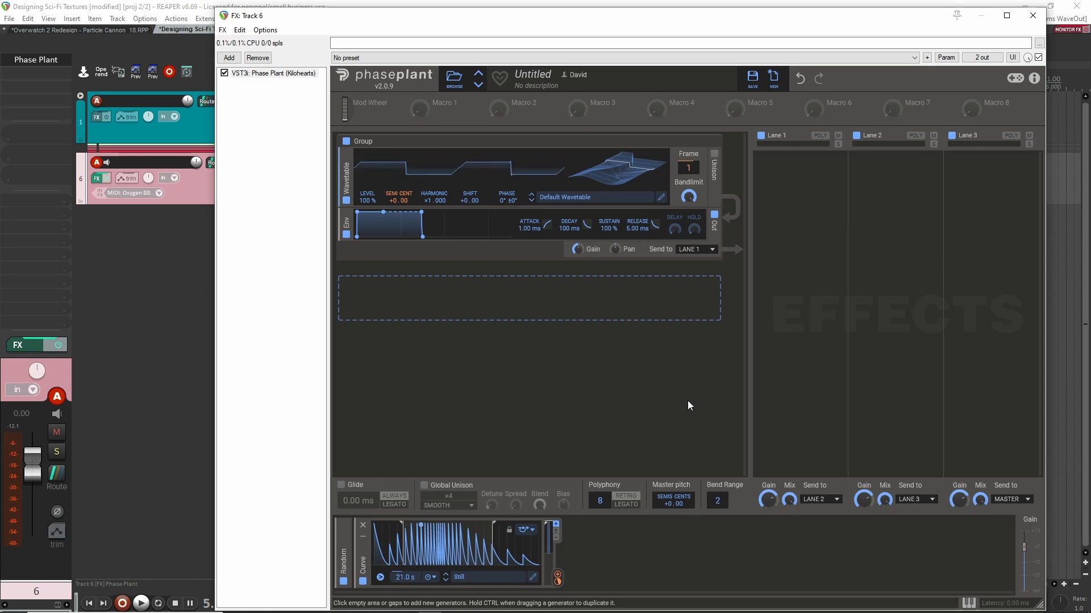
Step: Add a second Random modulator at 3.877 Hz and modulate the Curve's rate with it by about 65%
click(648, 547)
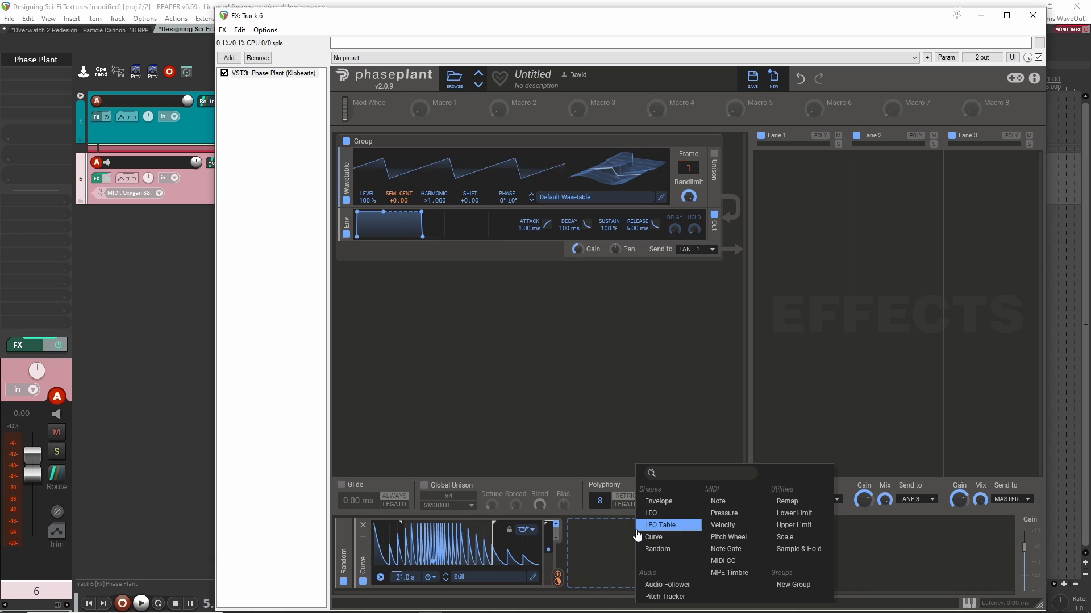
click(663, 551)
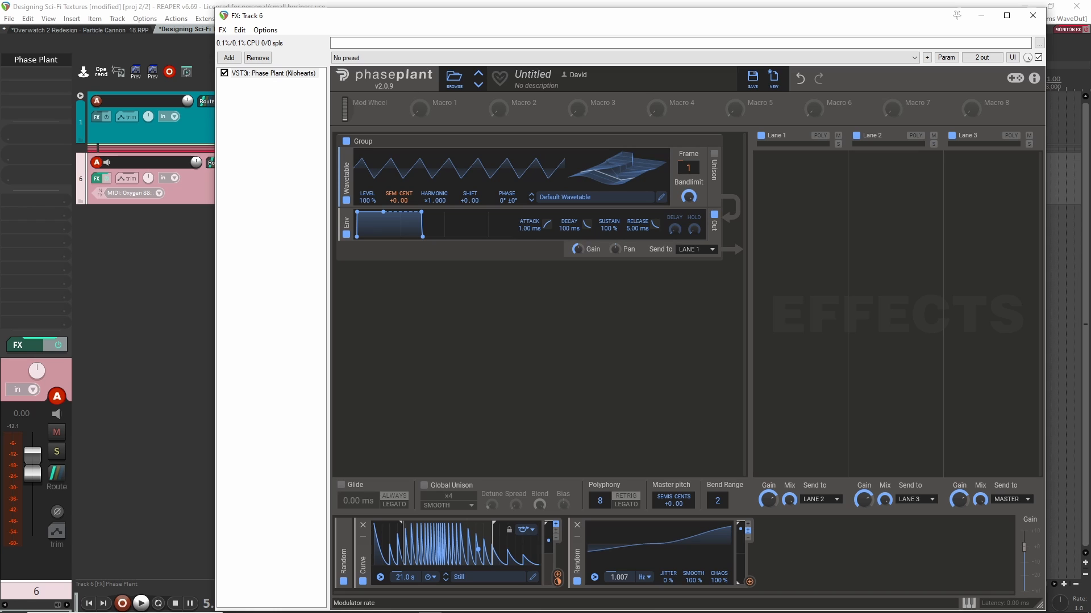
drag(749, 582, 405, 610)
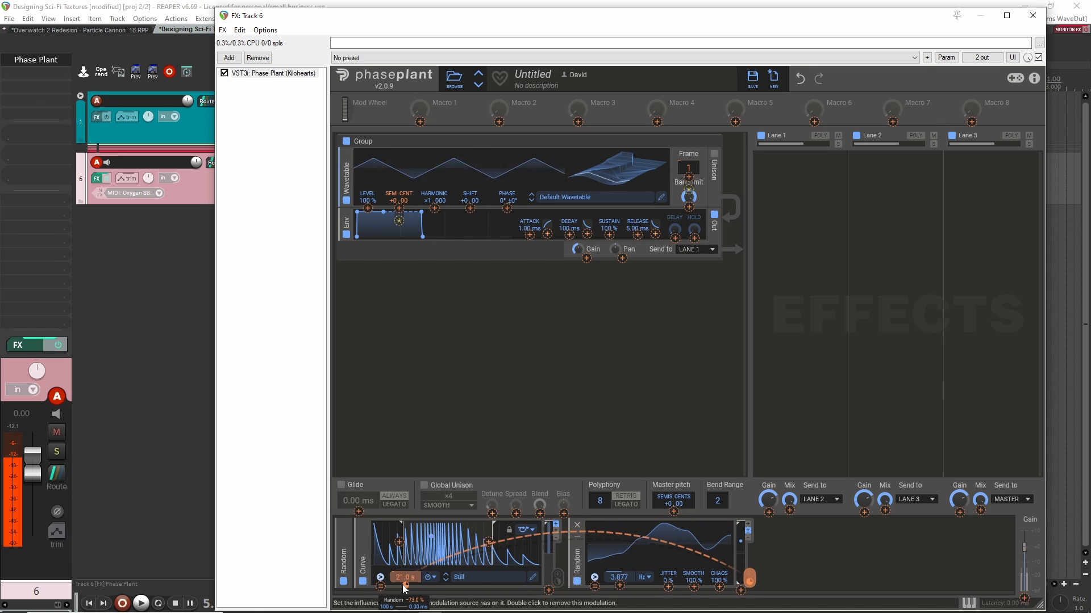
drag(404, 585, 405, 587)
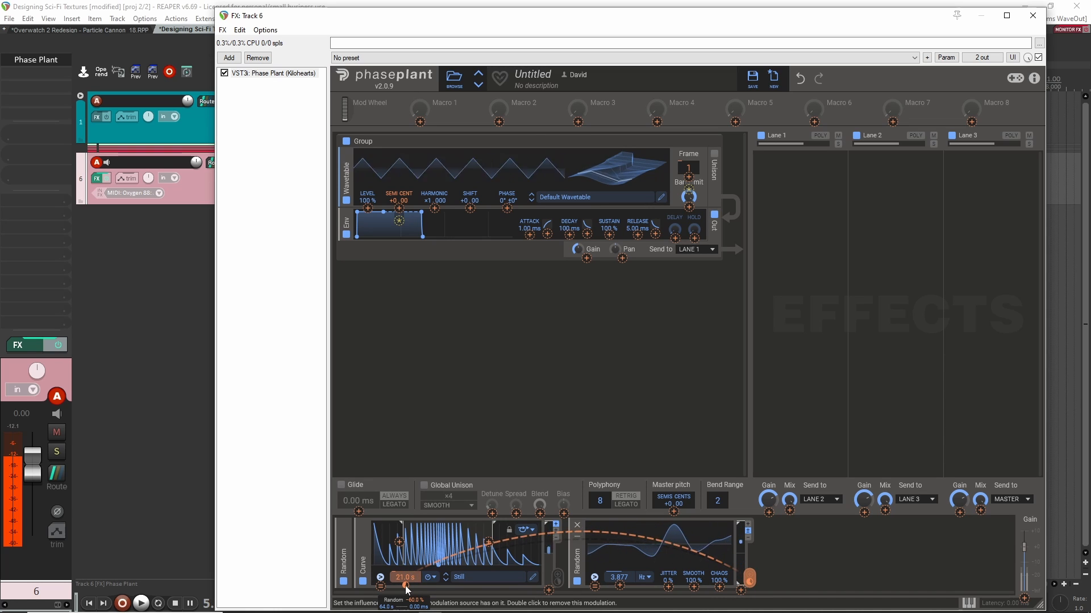
drag(405, 586, 405, 588)
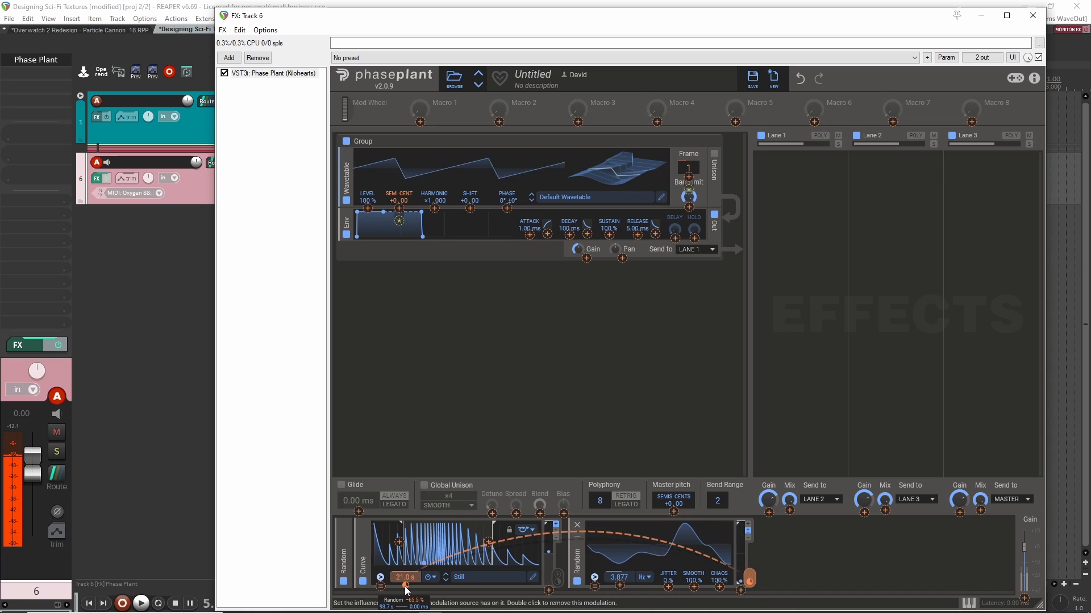
Step: Set the Curve modulator's rate to 4.56 s and route the second Random modulator to that rate again
drag(407, 590, 401, 579)
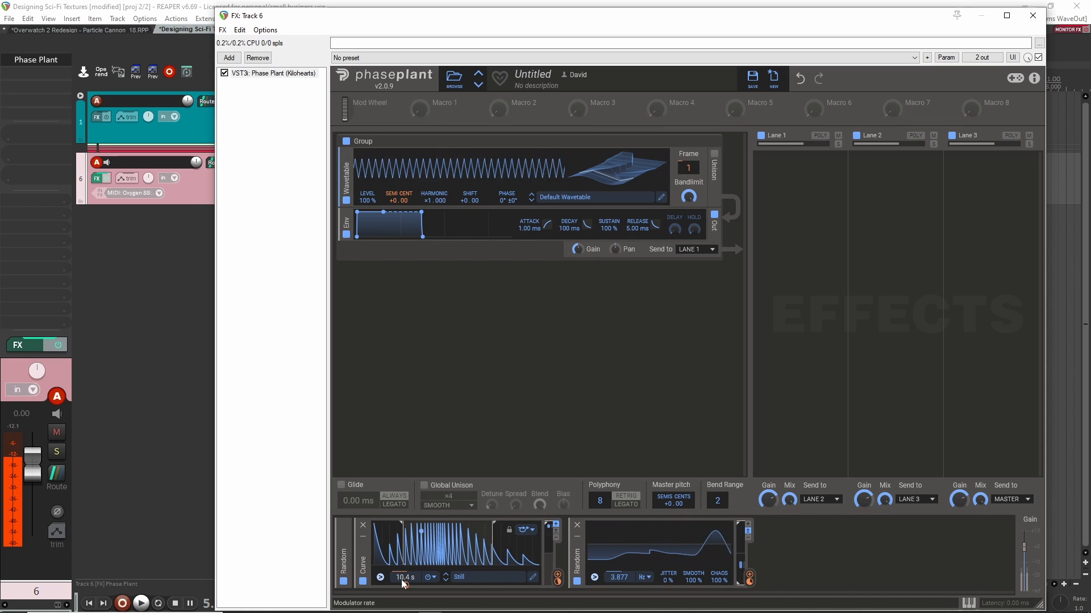
drag(401, 582, 401, 571)
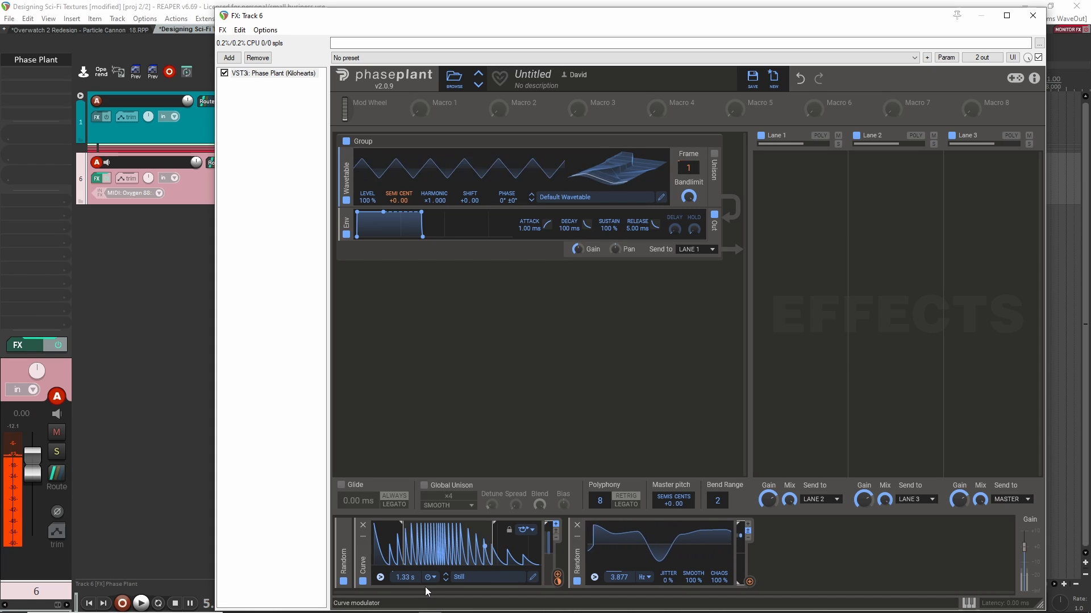
drag(405, 577, 404, 575)
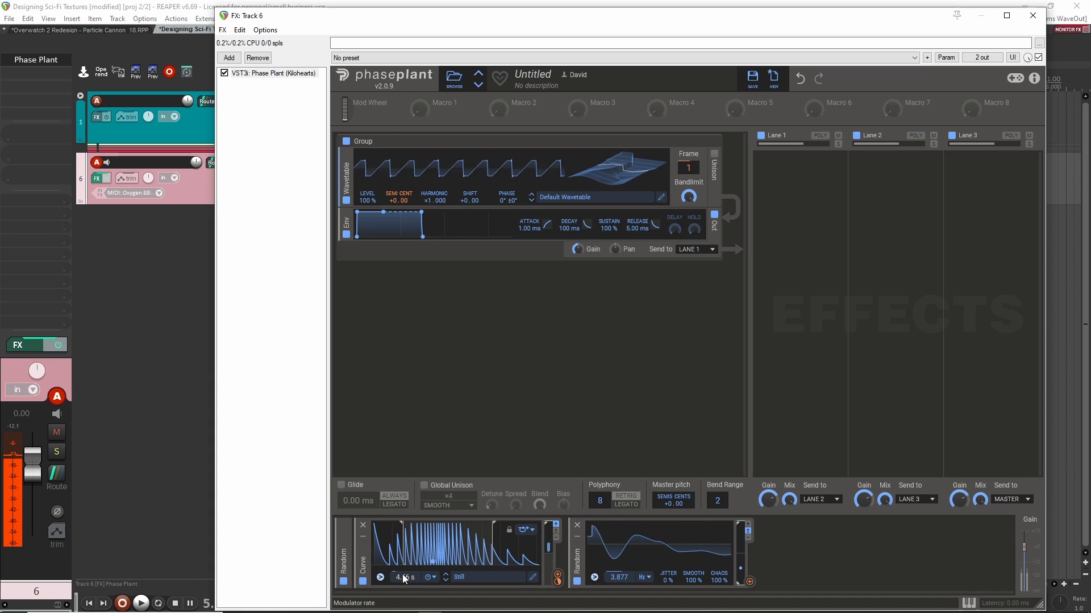
drag(749, 582, 406, 596)
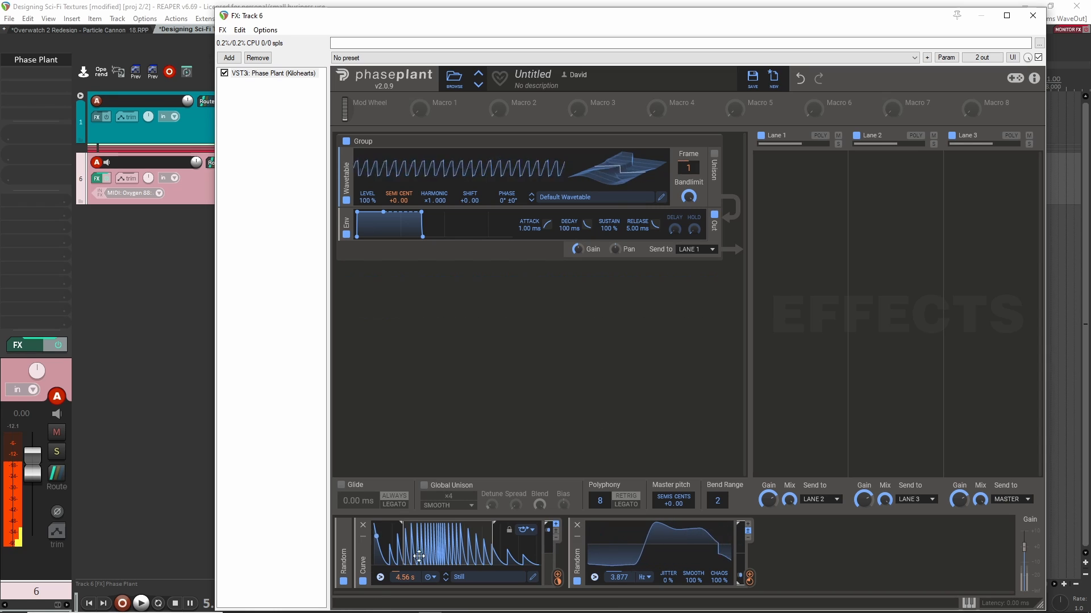
Step: Create a modulator group containing the Curve and second Random modulators, and collapse the group
click(798, 550)
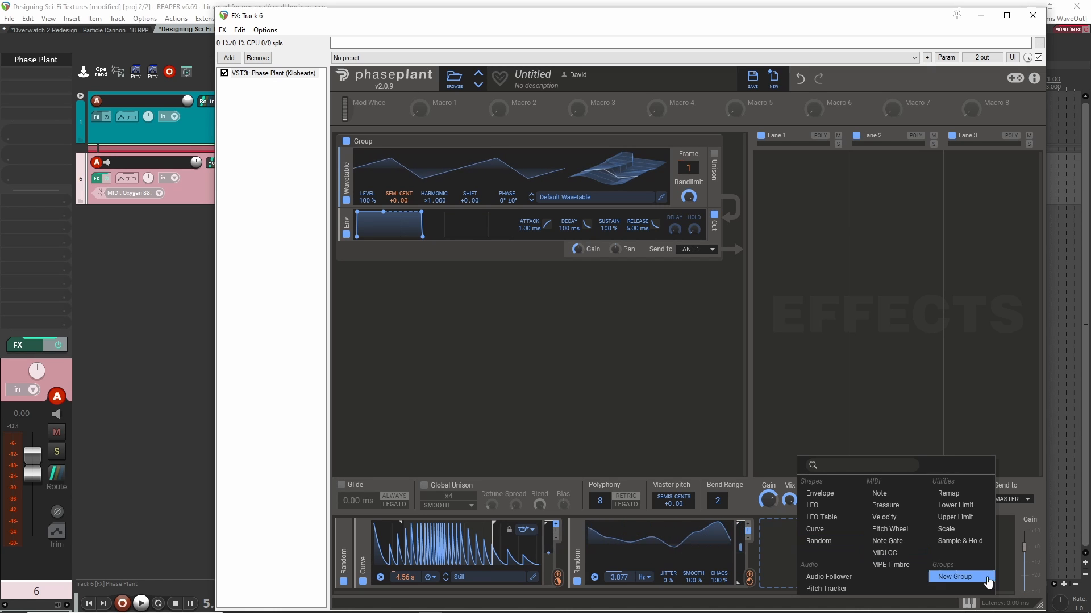
click(955, 576)
drag(366, 548, 800, 549)
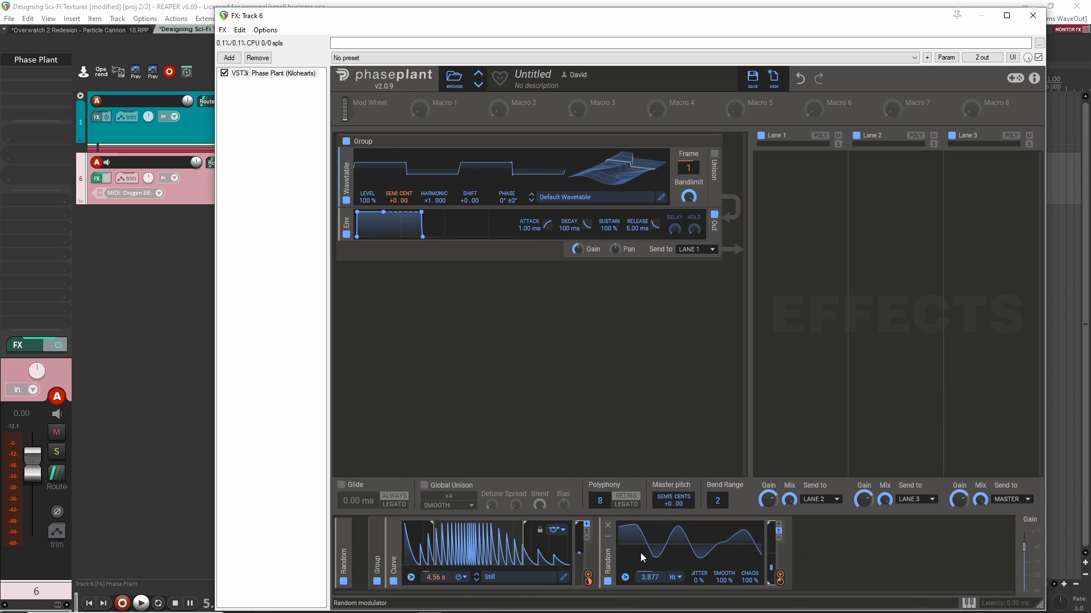
click(377, 536)
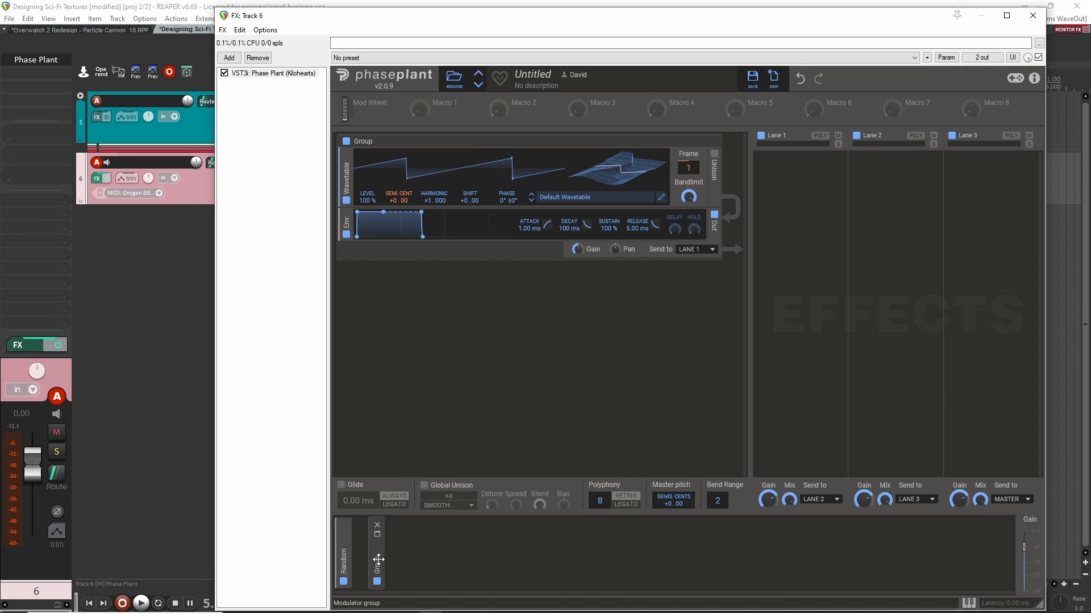
Step: Audition the Growls wavetables Burpy, Gross, Neuron and Talky, and load Urukhai into the wavetable generator
click(584, 197)
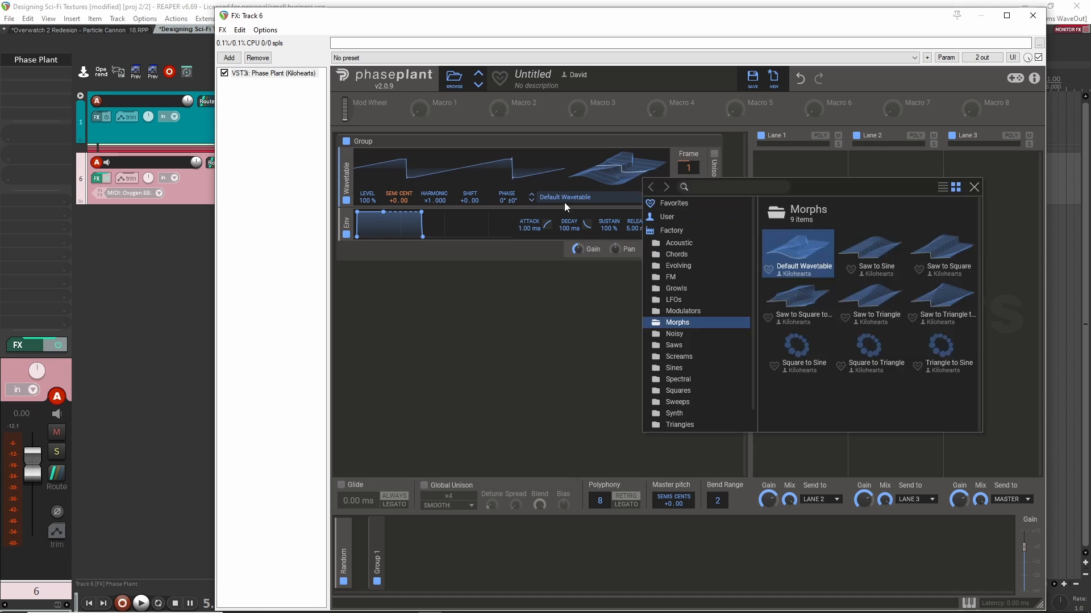
click(682, 289)
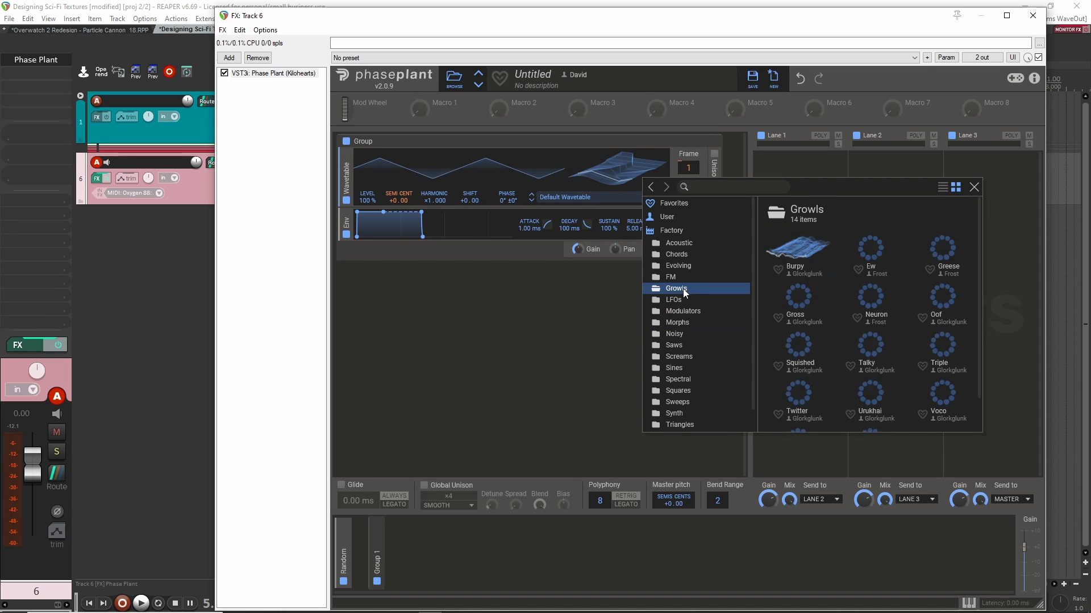
click(787, 247)
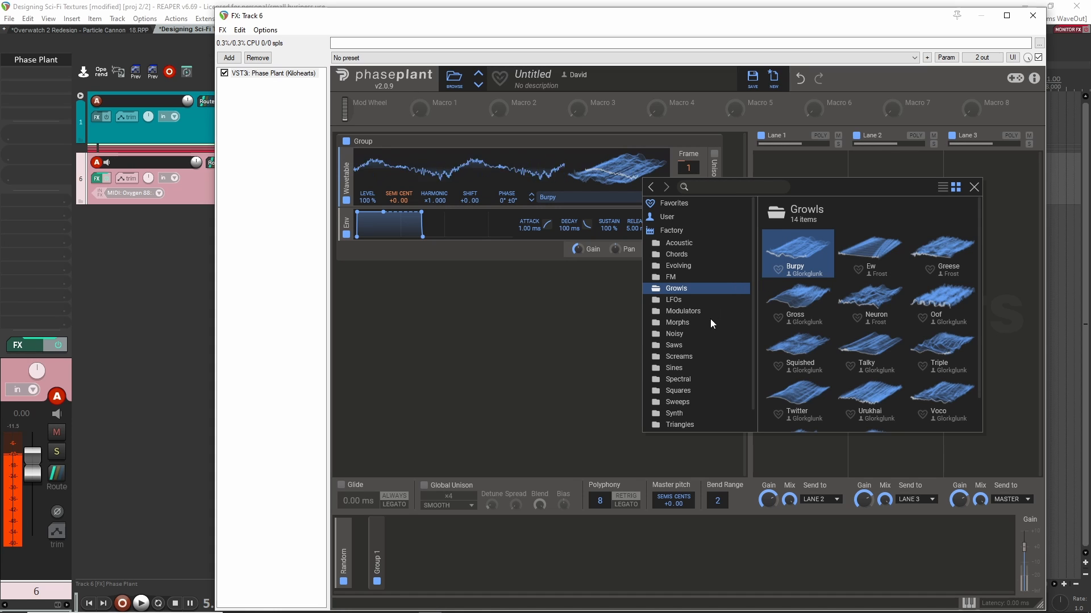
click(812, 290)
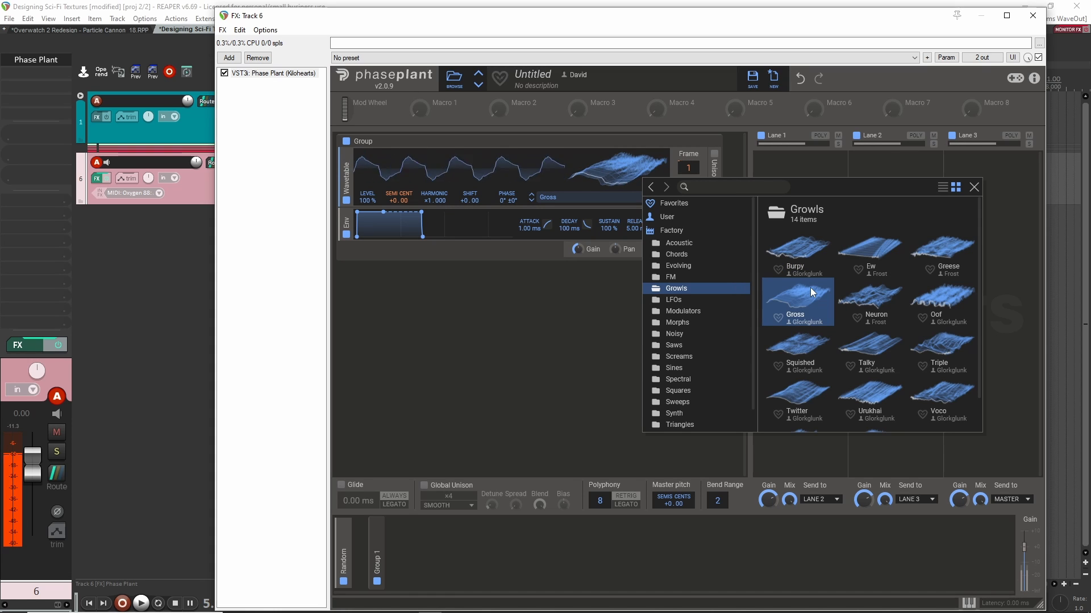
click(871, 295)
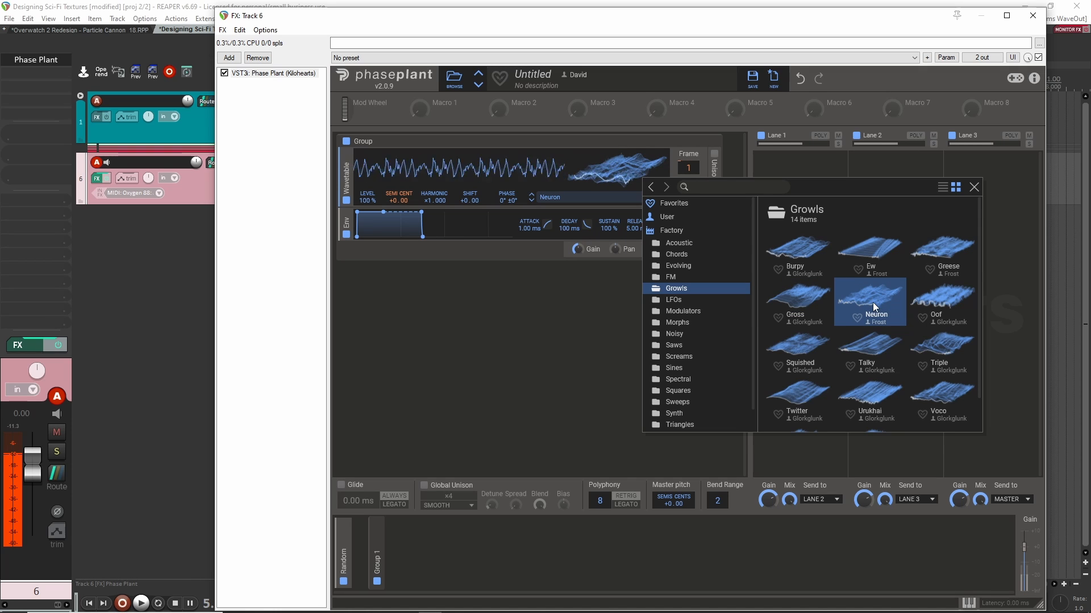
click(881, 352)
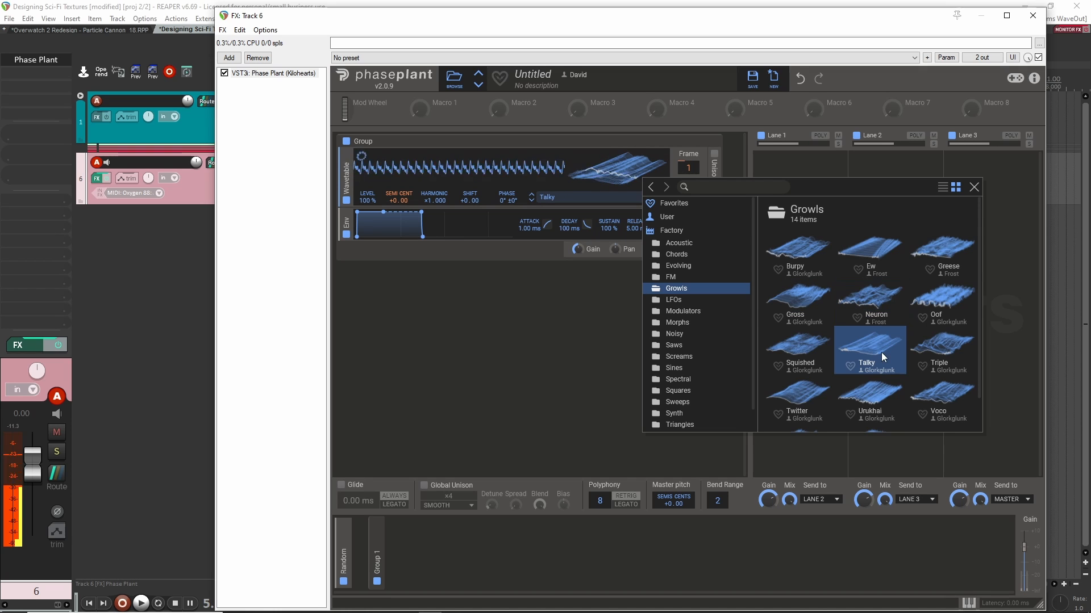
click(874, 387)
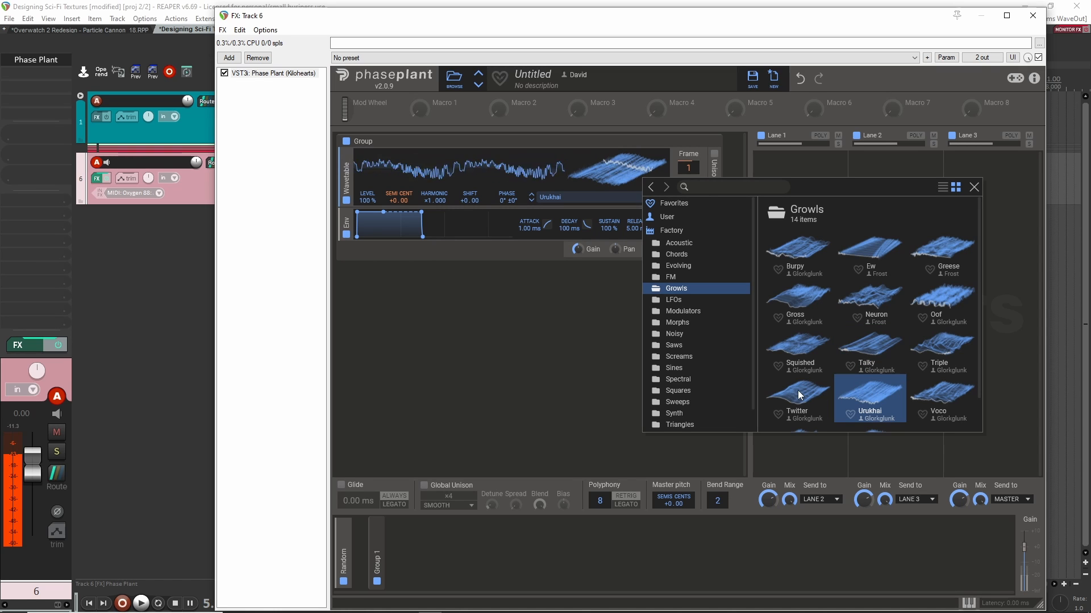
click(526, 354)
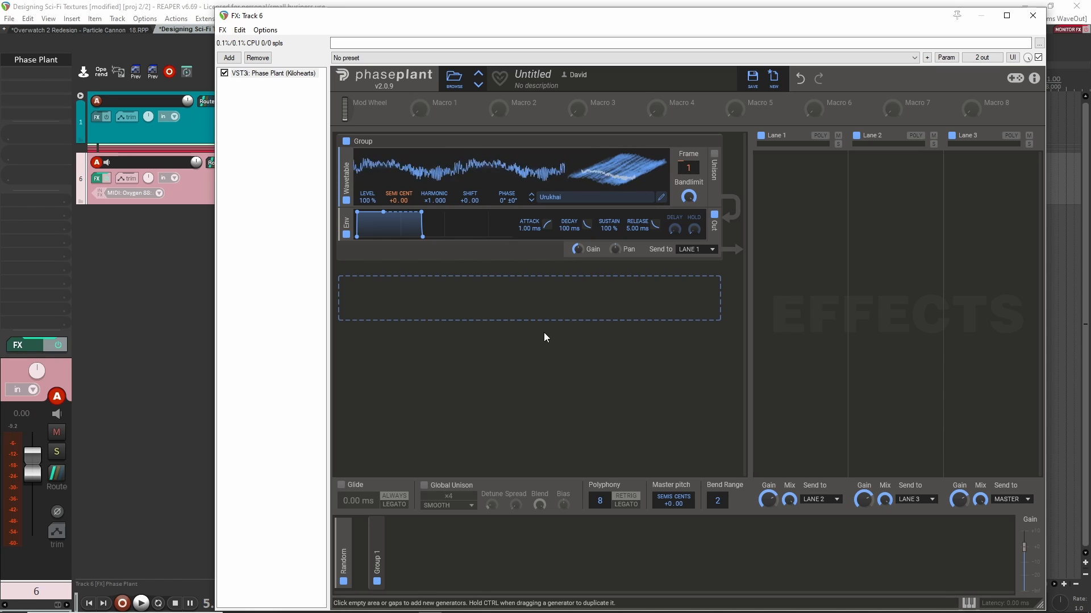
Step: Add the Uberloud effect after Phase Plant on track 6 and set its mode to 3-Band
click(25, 74)
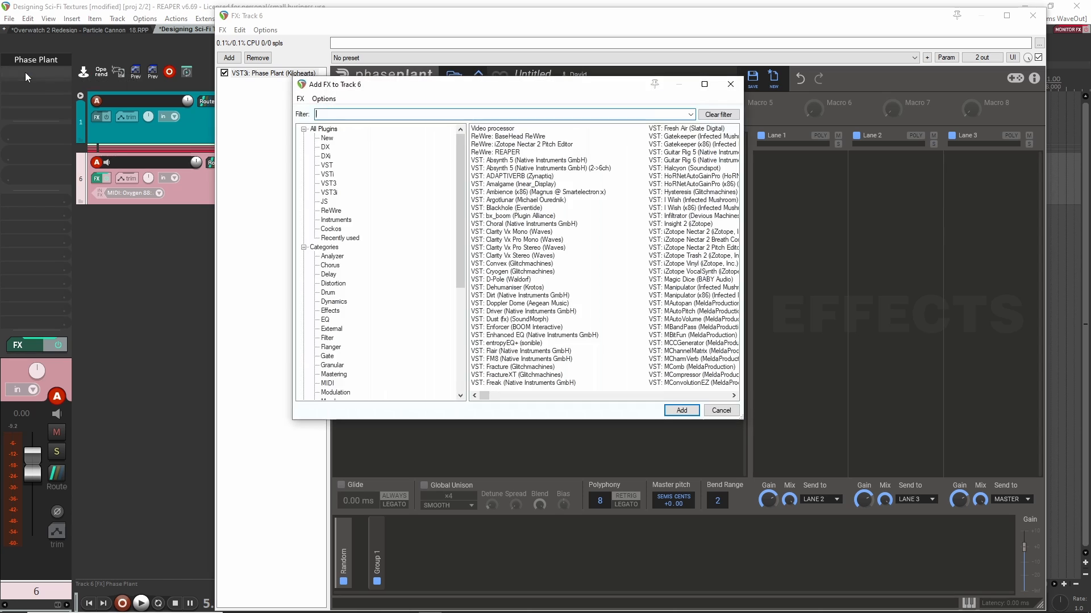
text(uber)
key(Return)
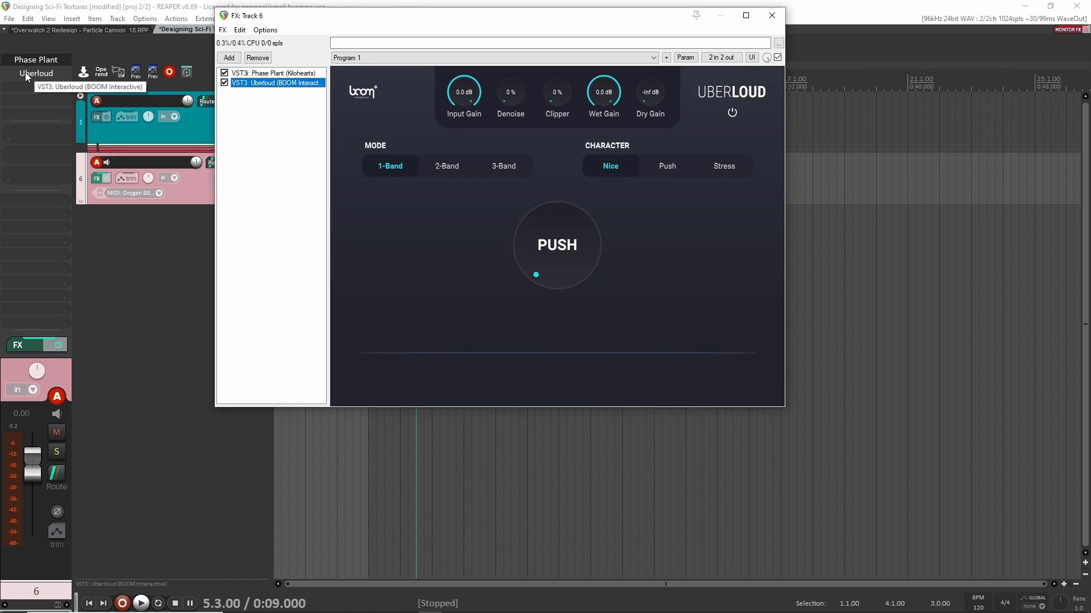
click(503, 166)
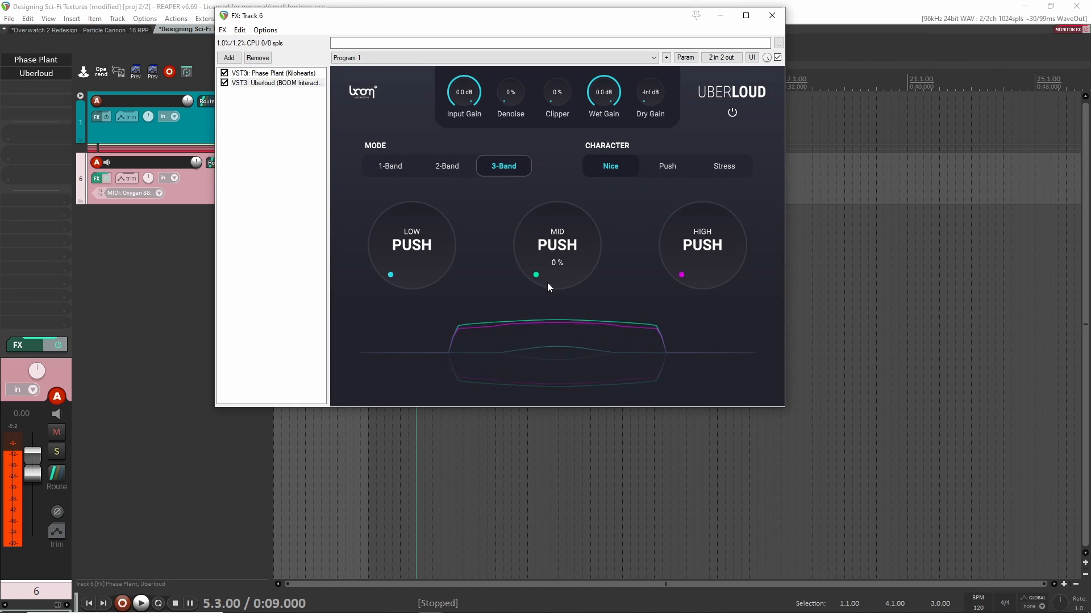
Step: Set Uberloud's Low Push to 60 %, Mid Push to 22 %, a small High Push amount, and Clipper to 39 %
drag(547, 284, 532, 266)
drag(418, 264, 426, 175)
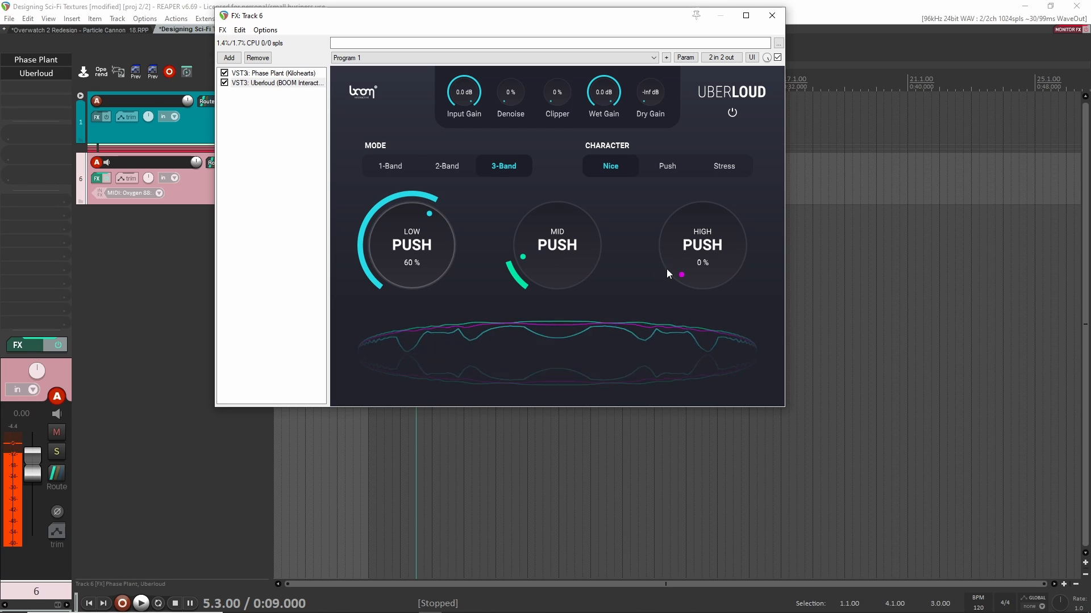
drag(561, 259, 560, 256)
mouse_move(674, 268)
mouse_down()
mouse_move(672, 192)
mouse_move(675, 261)
mouse_up()
mouse_move(545, 264)
mouse_down()
mouse_move(539, 183)
mouse_move(540, 253)
mouse_up()
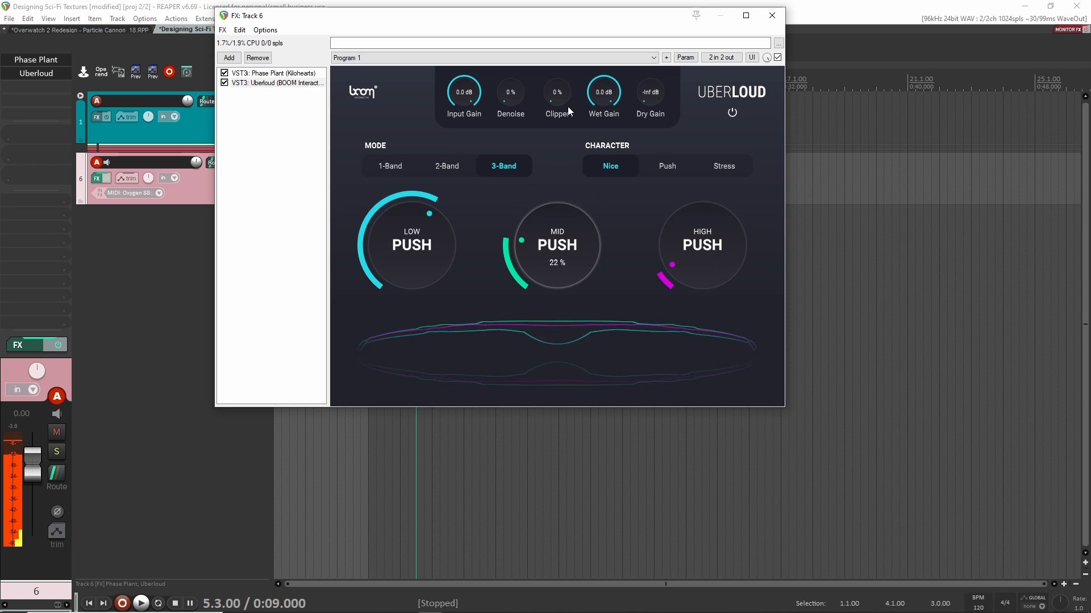
drag(568, 107, 561, 50)
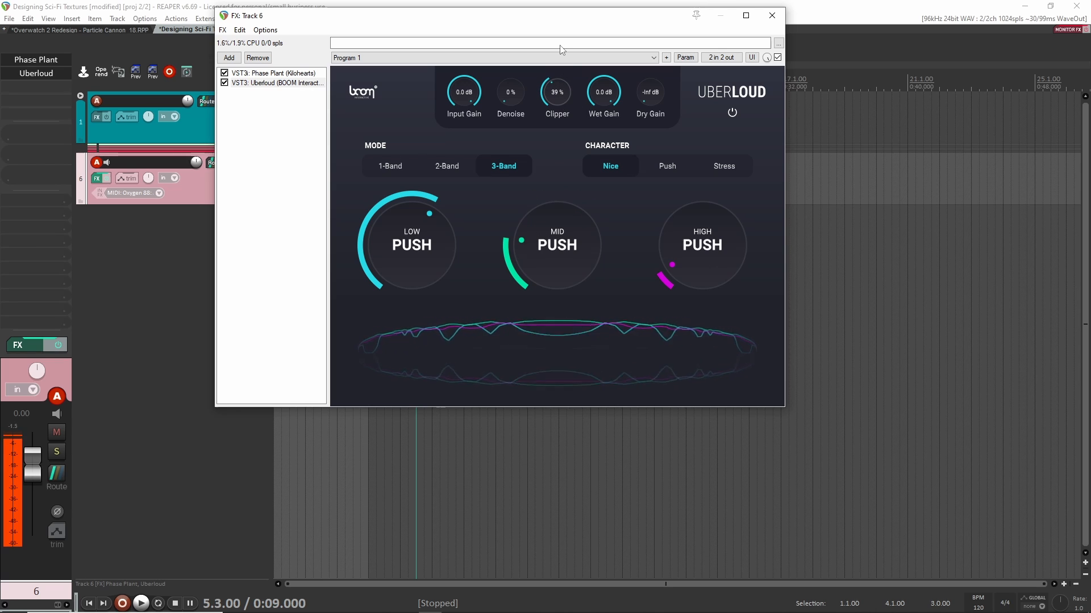
Step: Add the Disperser effect after Uberloud on track 6 and adjust its amount, frequency and pinch
click(230, 58)
key(Return)
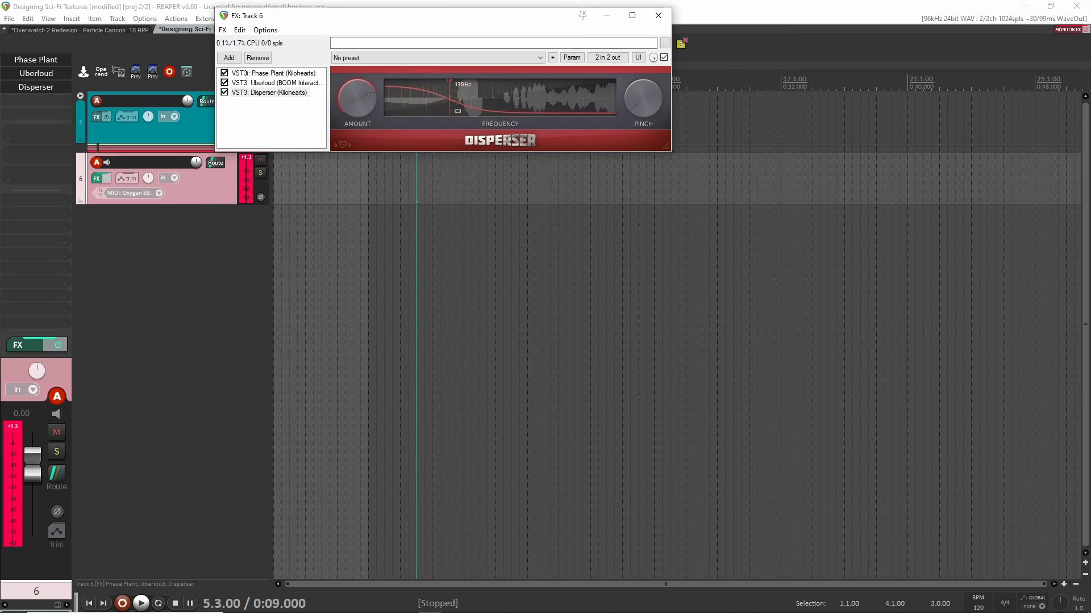
drag(367, 107, 348, 86)
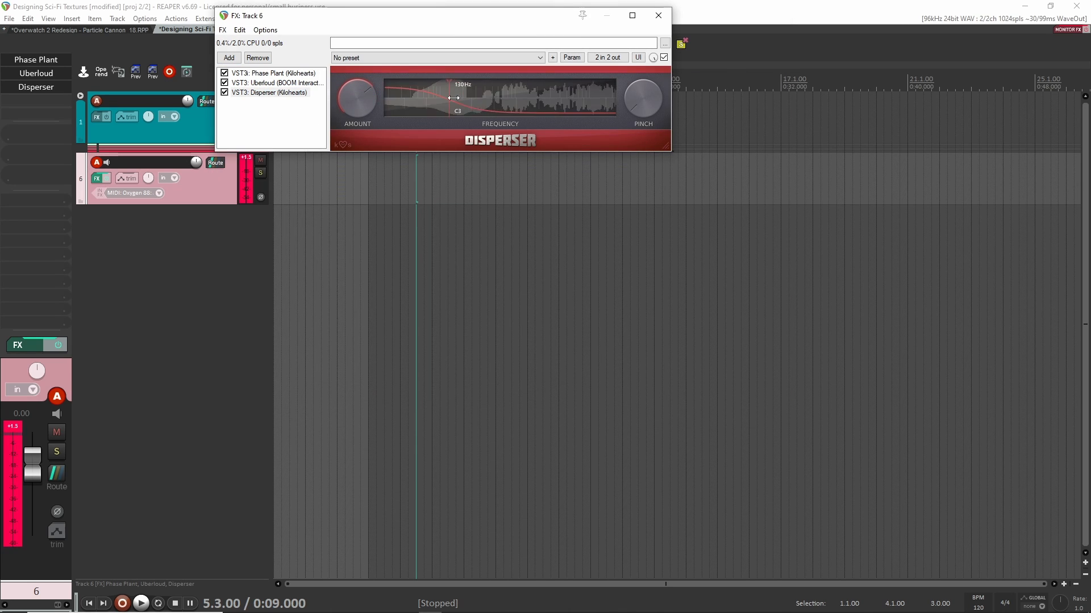
drag(485, 101, 485, 101)
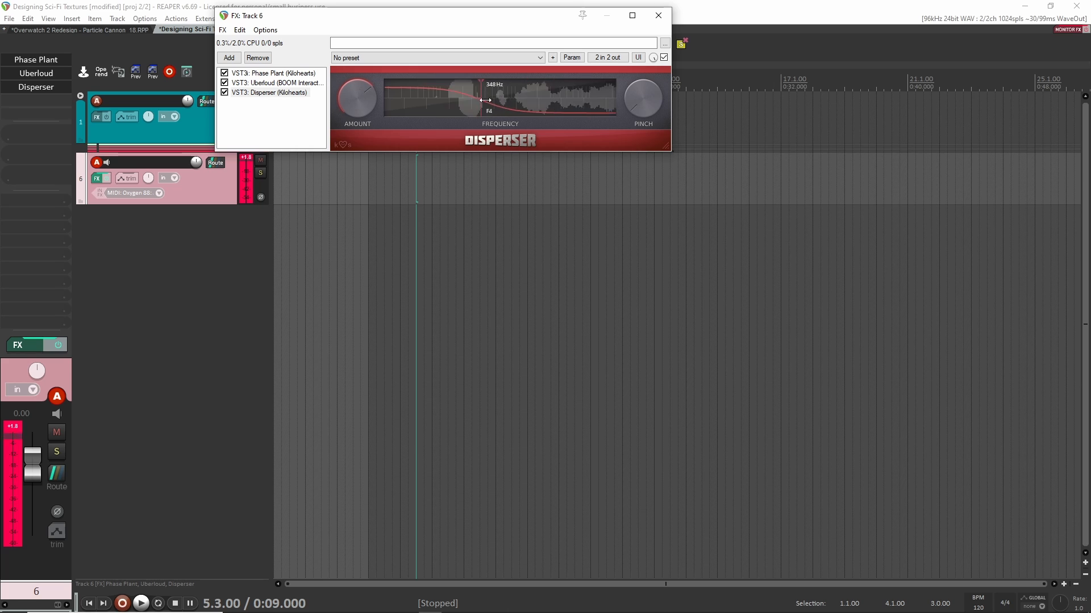
drag(642, 101, 642, 57)
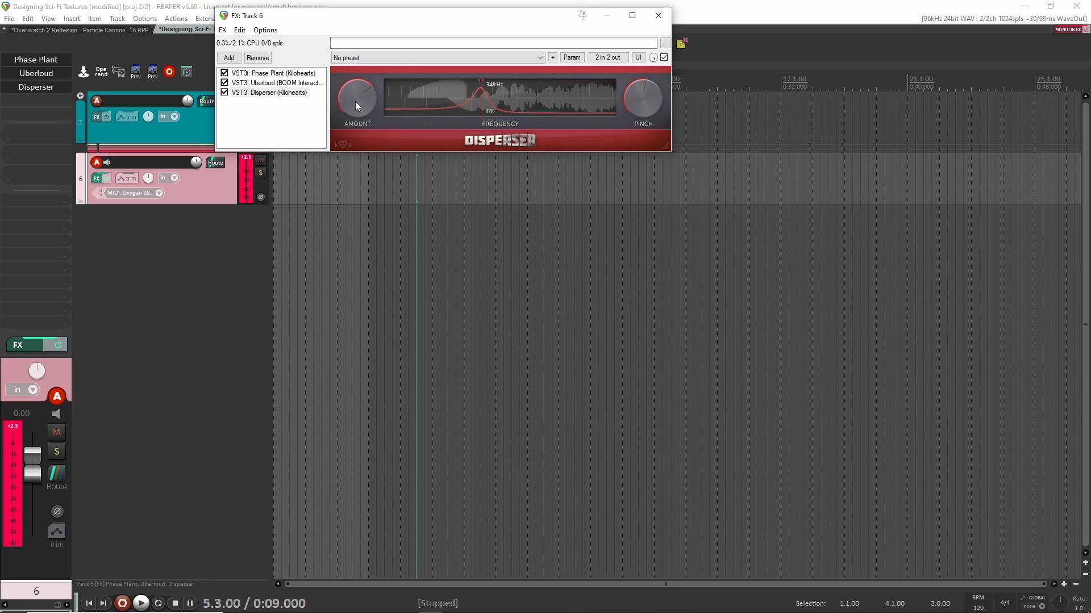
drag(355, 102, 355, 111)
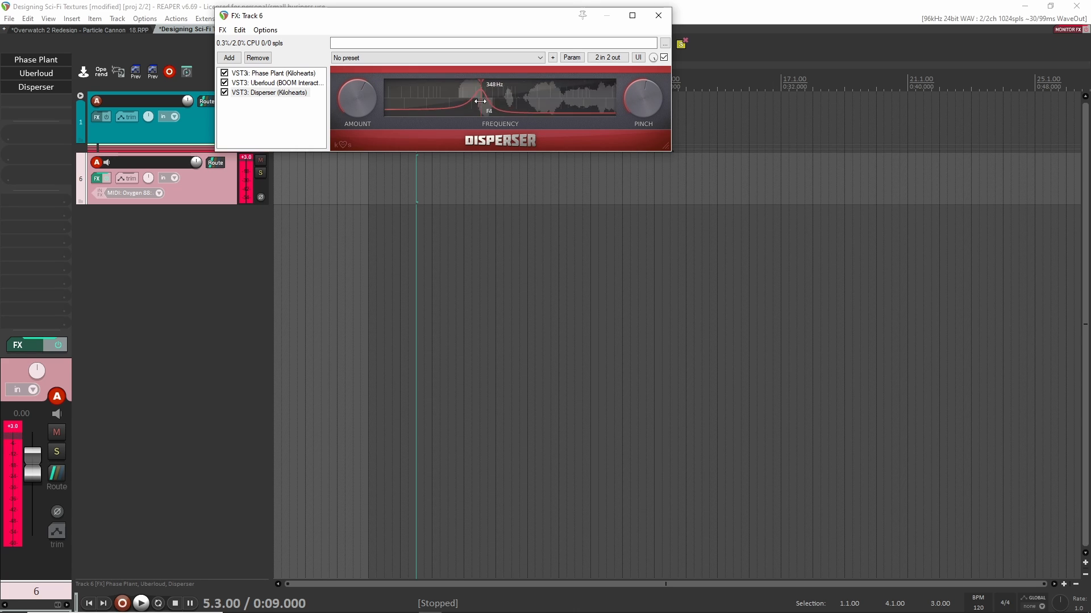
mouse_move(482, 99)
mouse_down()
mouse_move(427, 99)
mouse_move(579, 101)
mouse_move(355, 93)
mouse_move(374, 95)
mouse_up()
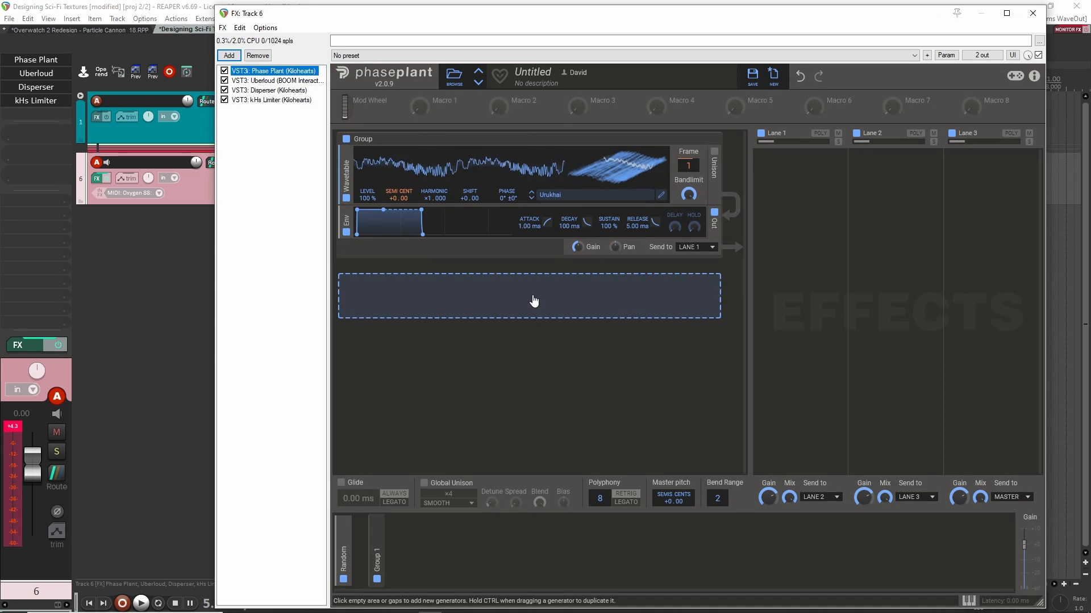
Step: Add a second wavetable generator group in Phase Plant and route its envelope output to the Urukhai wavetable's phase at 21 %
click(533, 300)
click(598, 377)
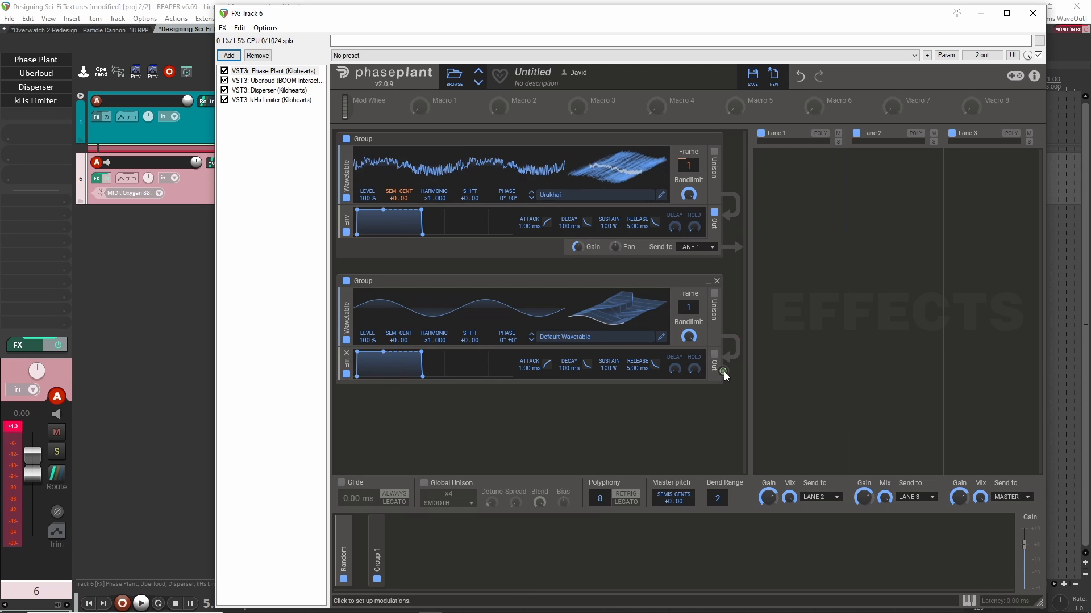
drag(723, 371, 507, 191)
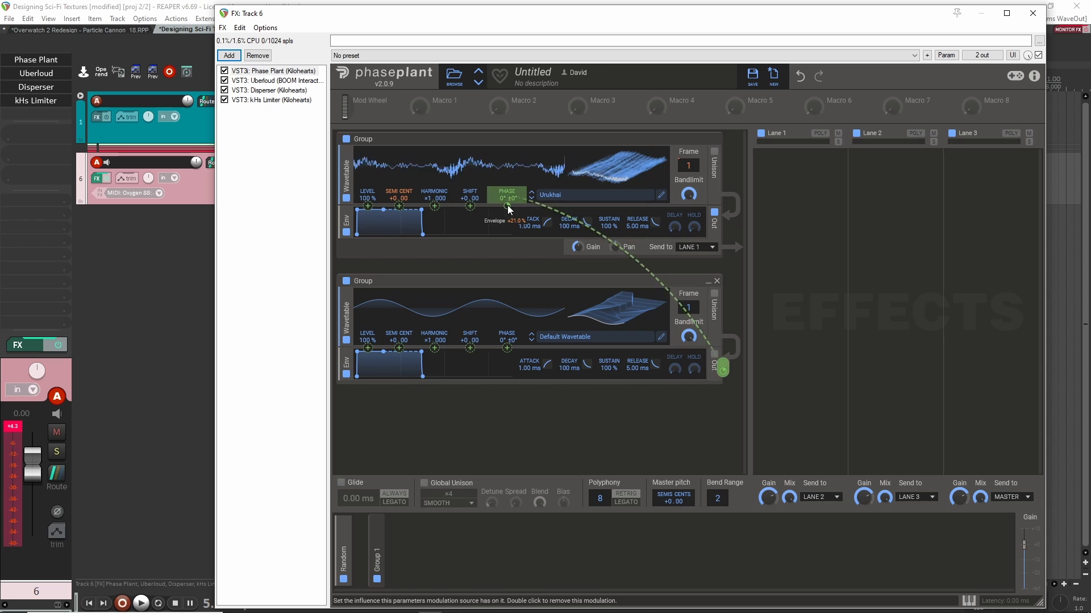
Step: Duplicate modulator Group 1 as Group FM and expand the copy
click(428, 538)
click(417, 394)
drag(375, 548, 413, 549)
click(410, 534)
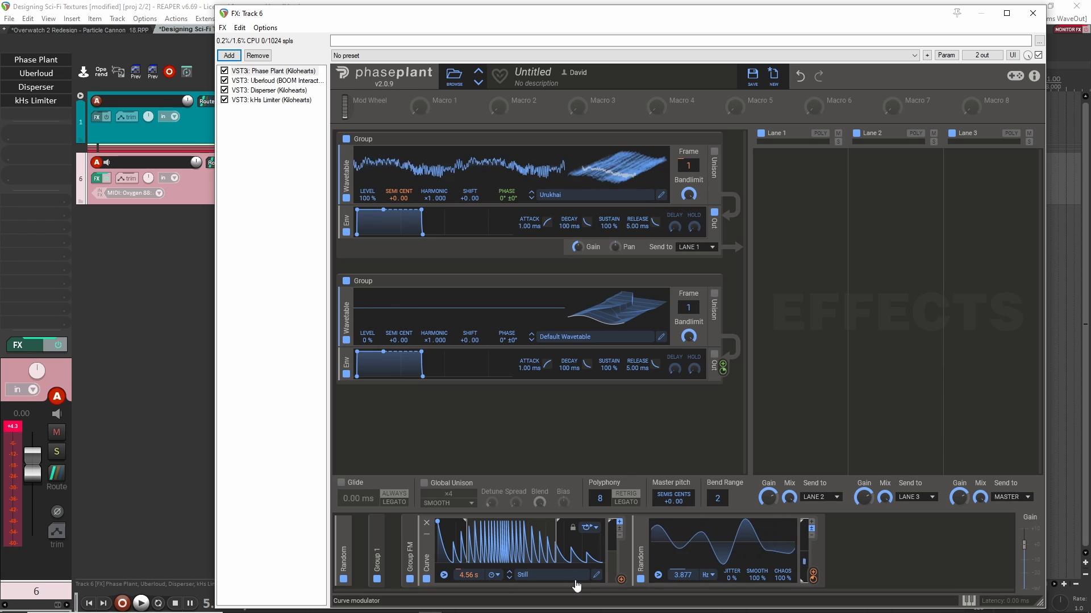
Step: Audition the curves Vectorn, Ripley and Reflected in Group FM's Curve modulator and load Bounced
click(509, 579)
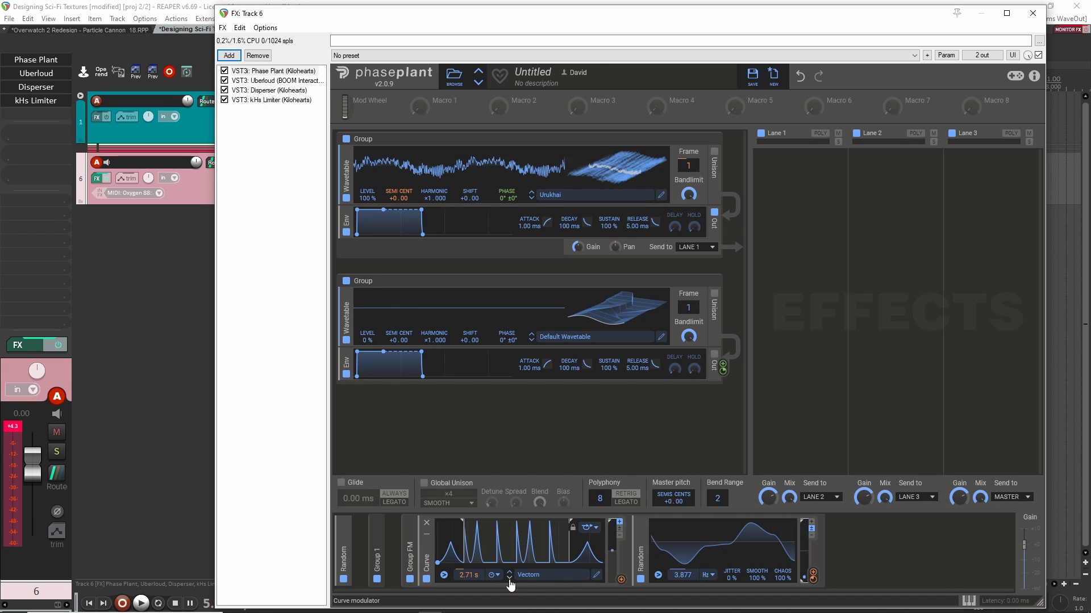
click(510, 578)
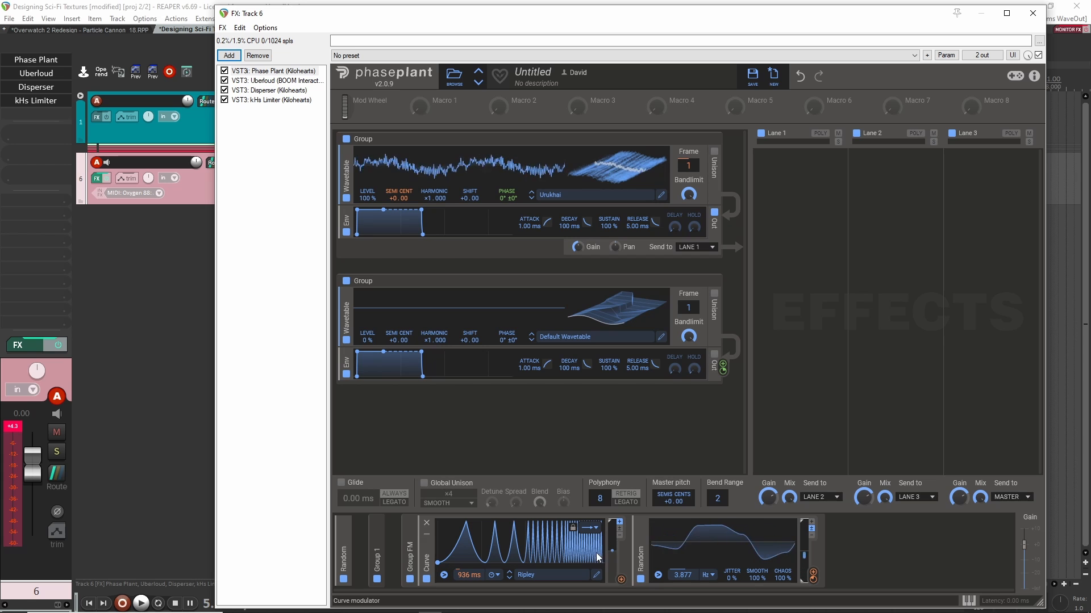
click(510, 578)
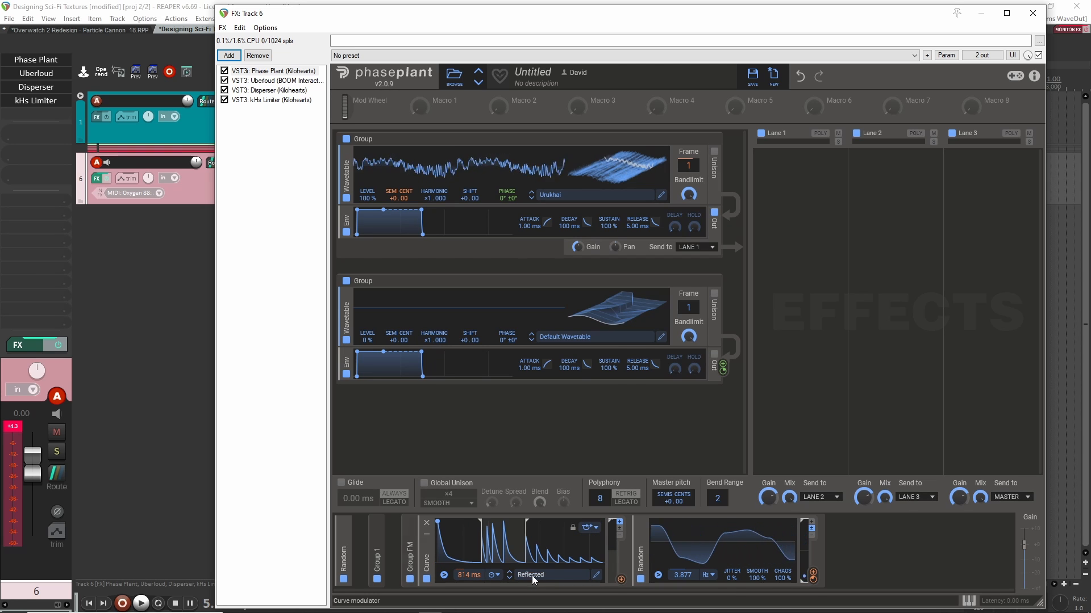
click(532, 574)
click(781, 423)
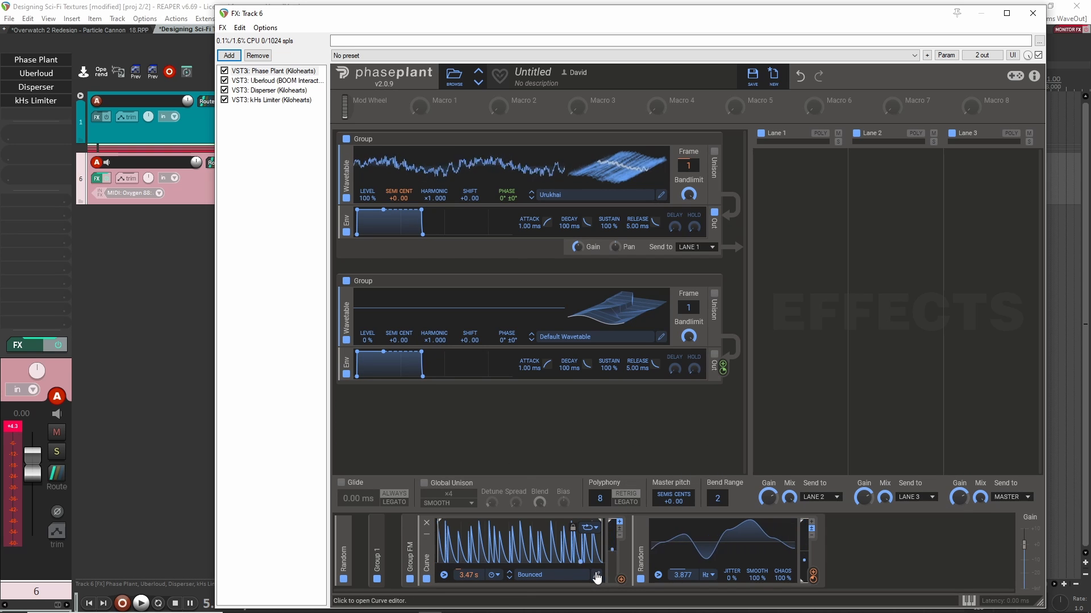
Step: Route Group FM's Curve modulator to the second wavetable's level, compare with that generator group disabled, and adjust the modulation depth
drag(620, 580, 388, 368)
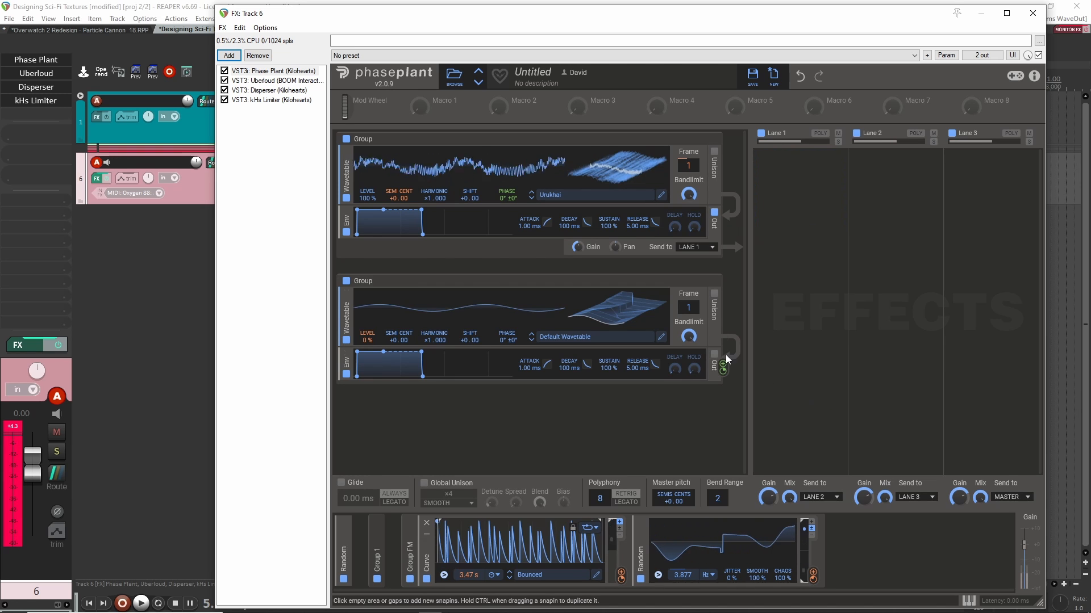
click(346, 282)
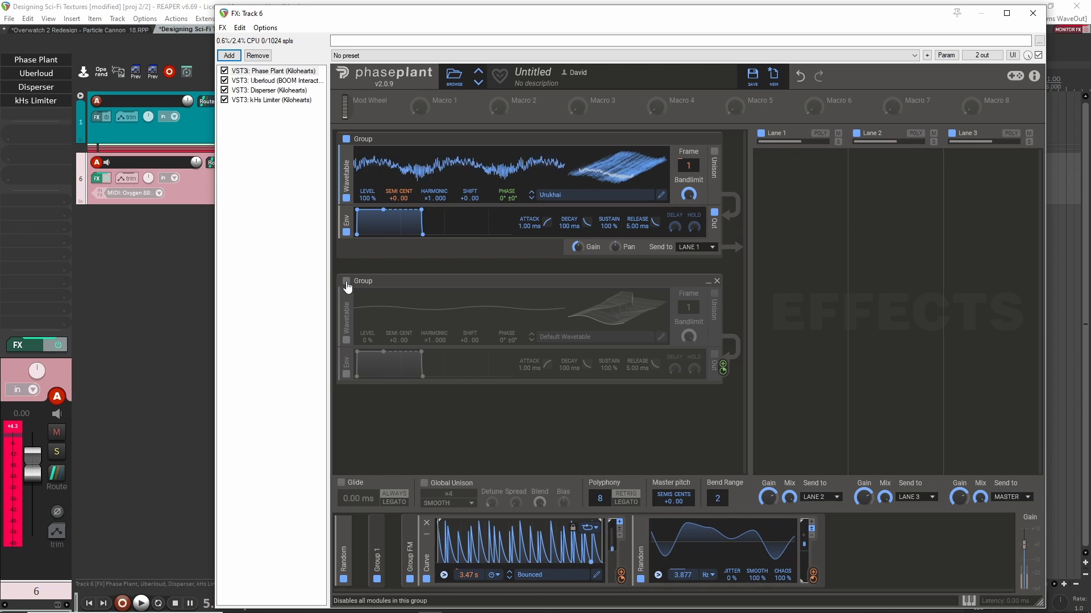
click(347, 282)
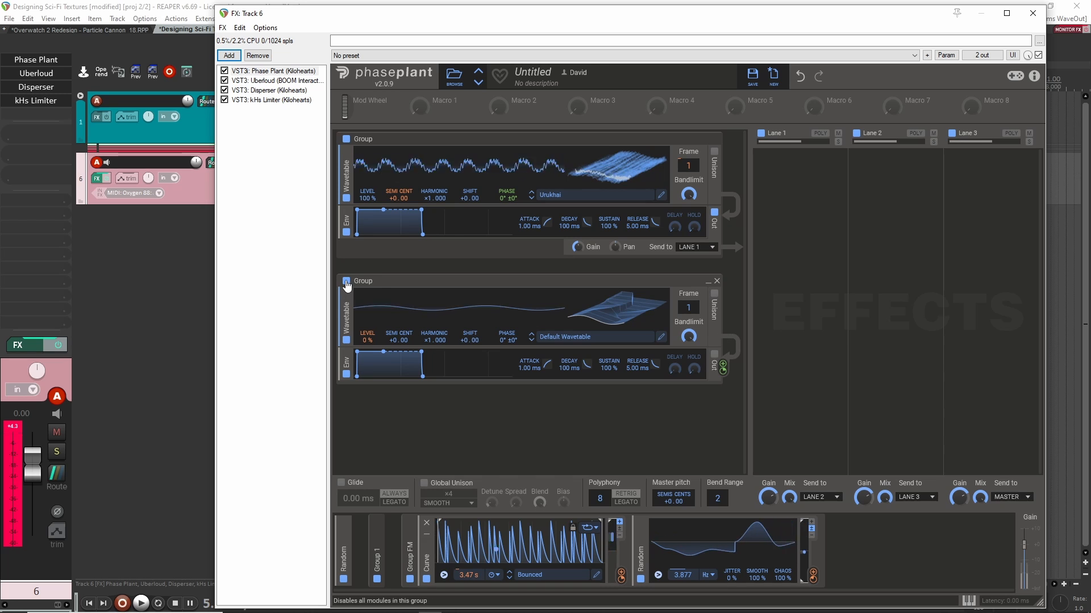
click(345, 281)
click(345, 282)
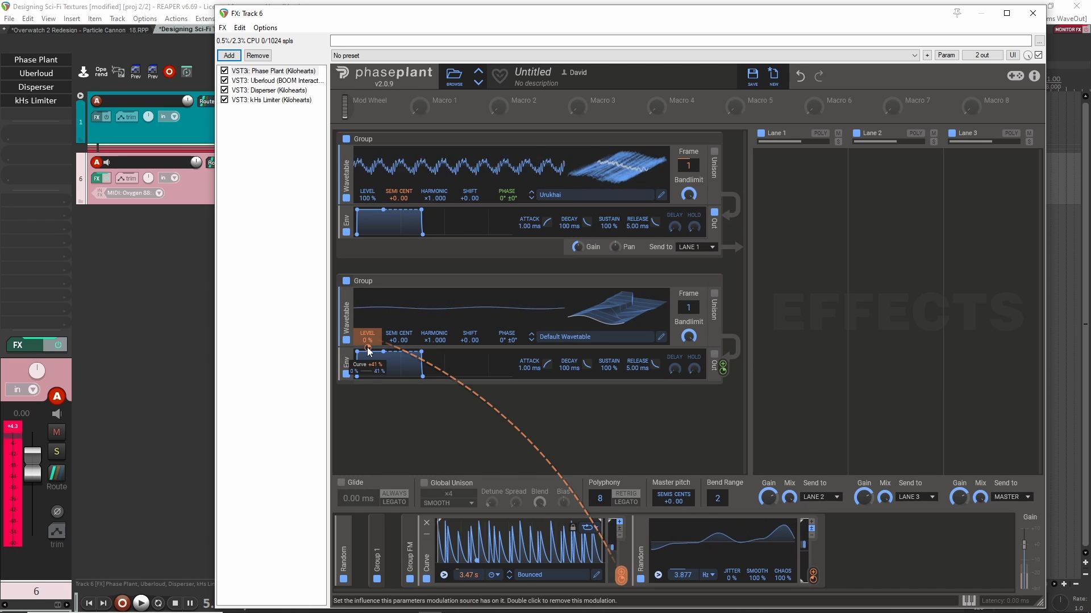
drag(368, 347, 368, 331)
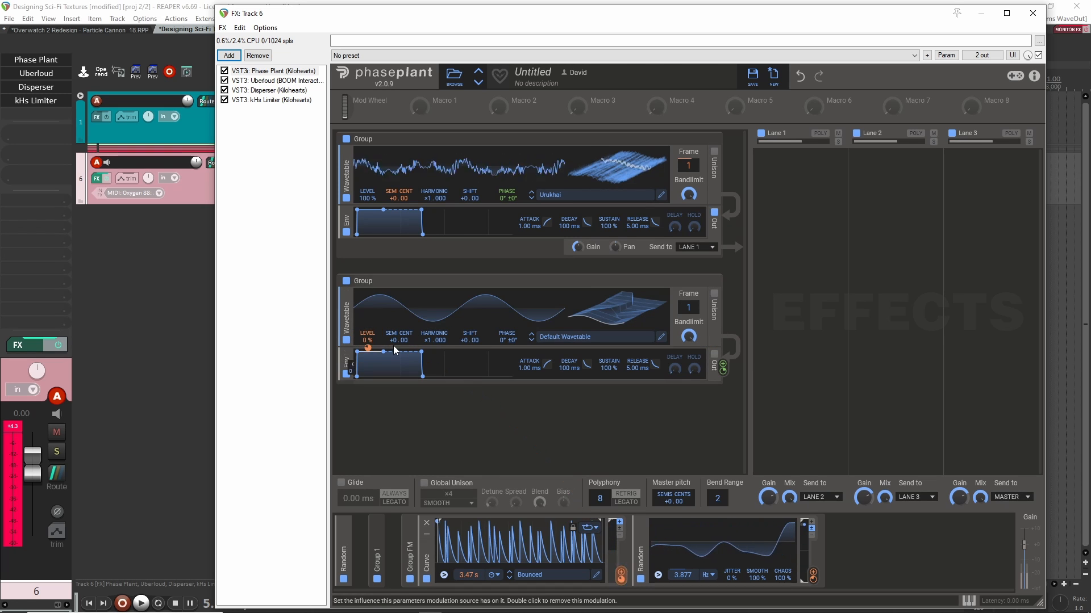
Step: Set the second wavetable's frame to 87, adjust its modulation depth on Urukhai's phase, and compare with the group disabled
drag(615, 319, 616, 282)
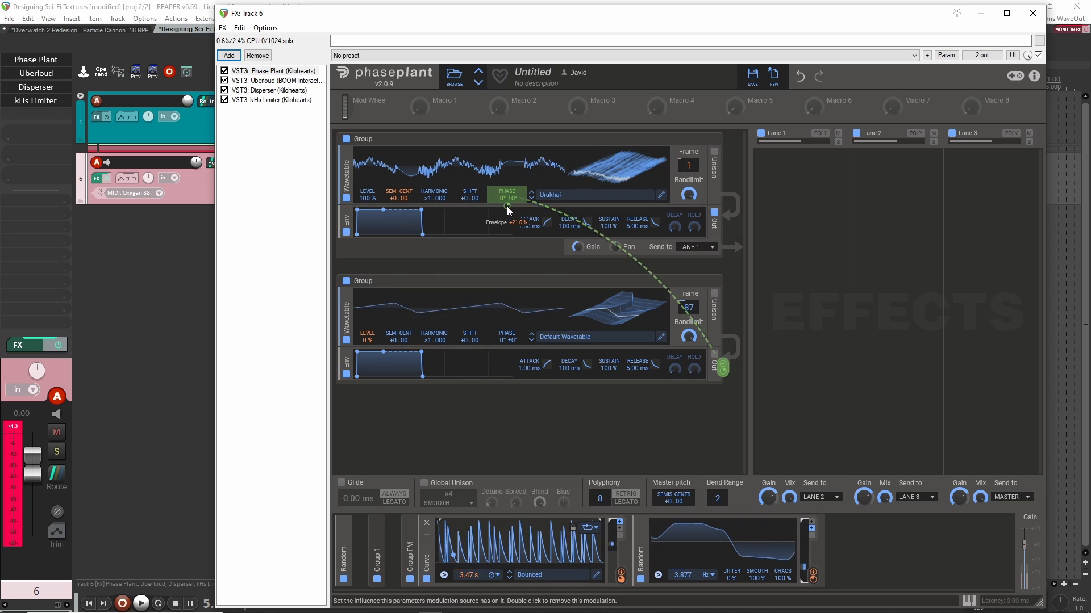
drag(507, 207, 508, 194)
click(346, 282)
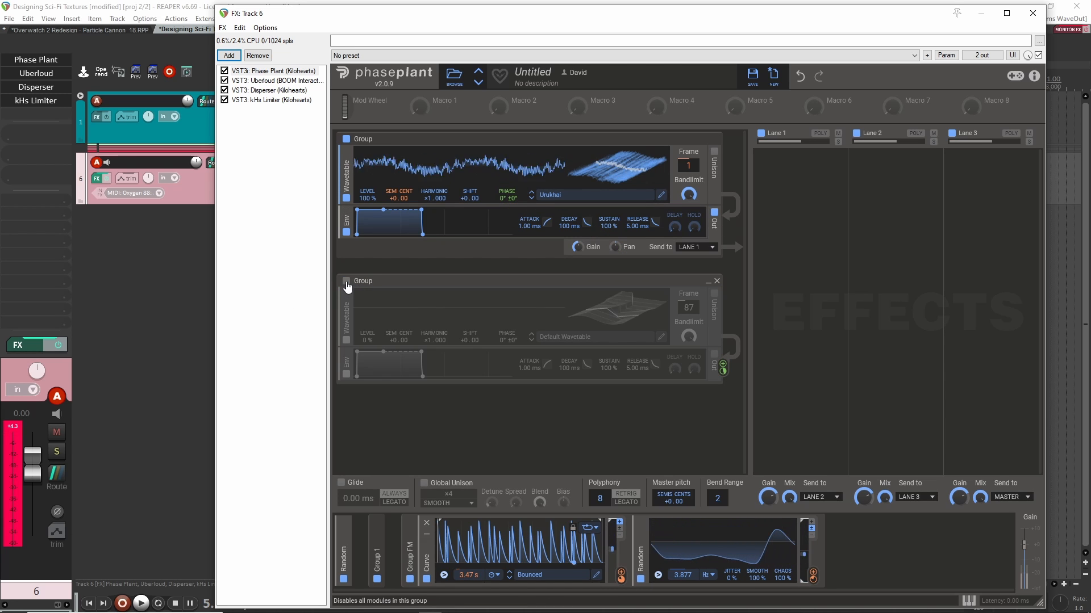
click(346, 282)
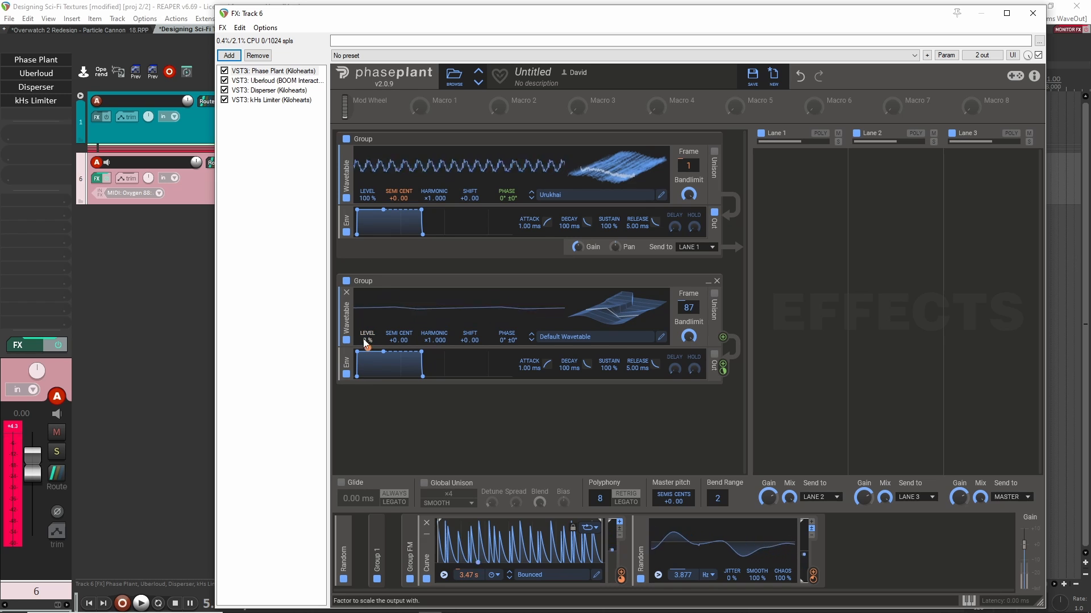
Step: Set the second wavetable's level to 44 %, compare with its group disabled, and close track 6's effects chain
mouse_move(366, 342)
mouse_down()
mouse_move(365, 307)
mouse_move(366, 327)
mouse_up()
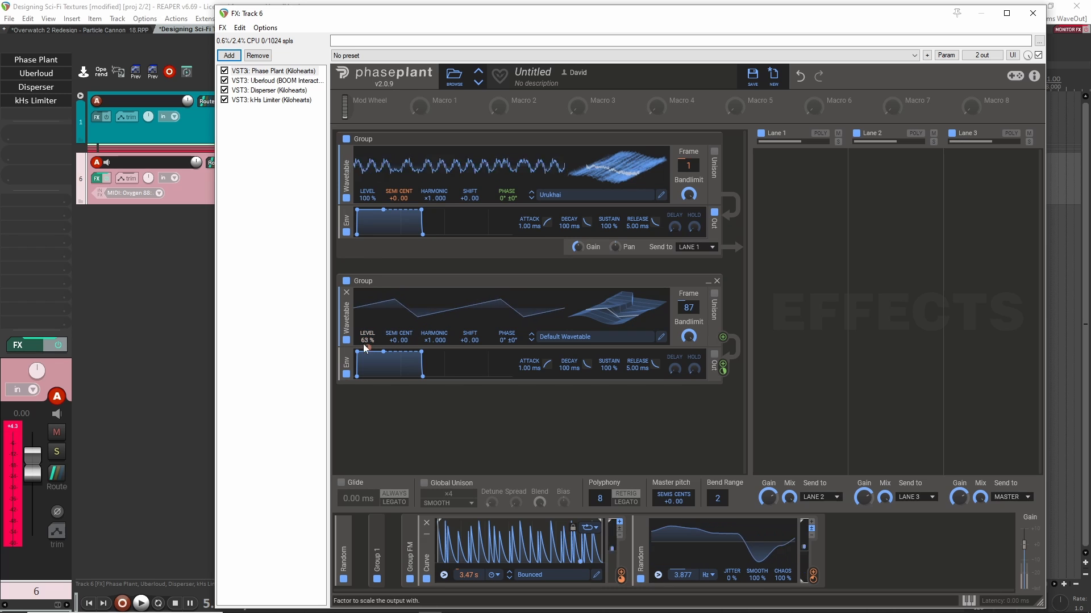
click(346, 281)
click(346, 281)
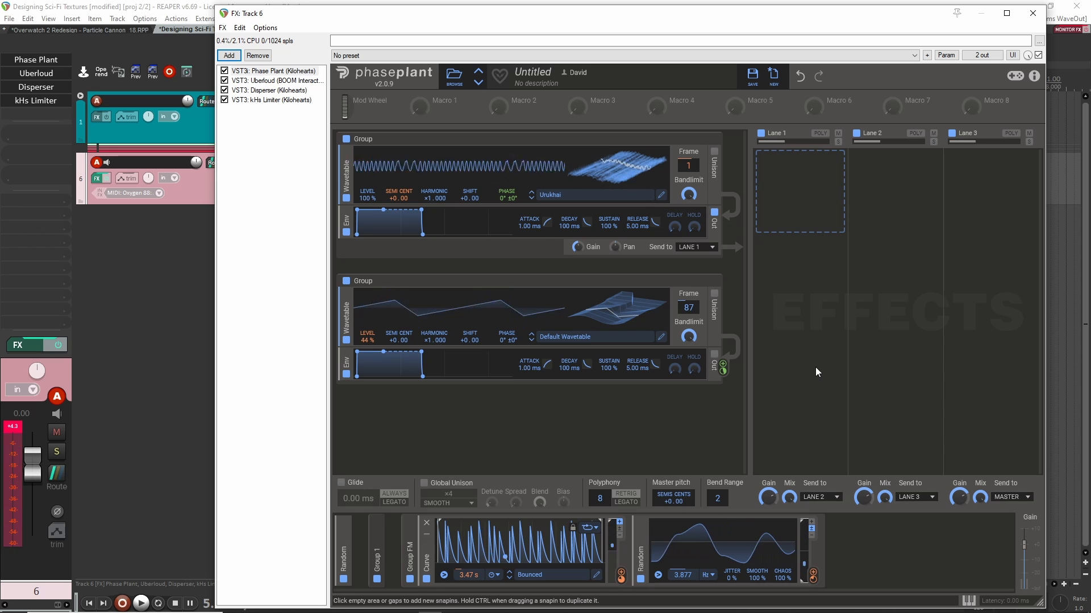
click(1033, 13)
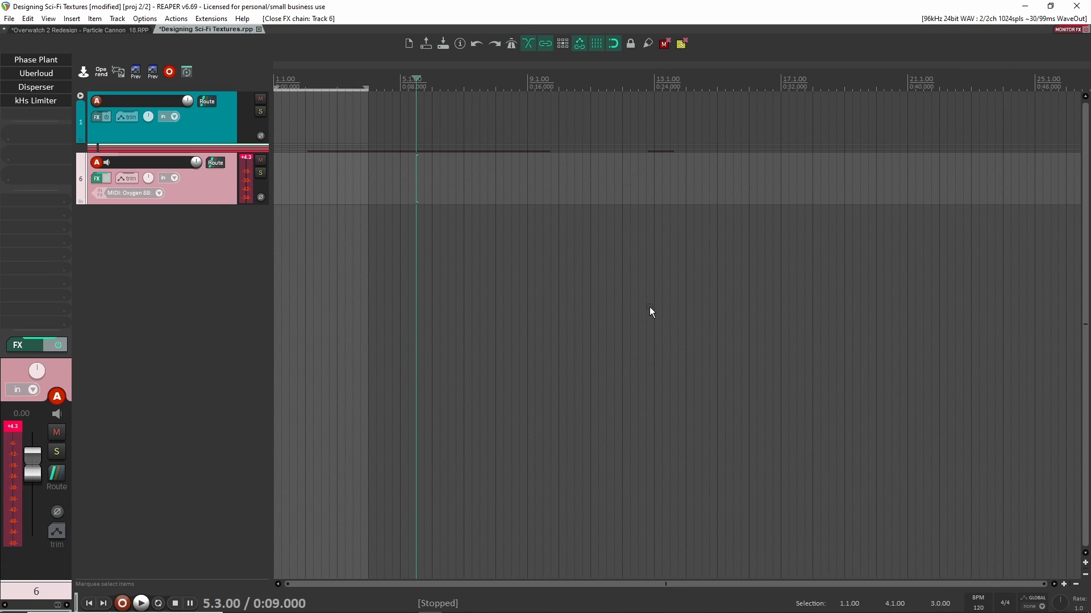
Step: Record track 6's output as audio starting at 15.2.00
click(723, 174)
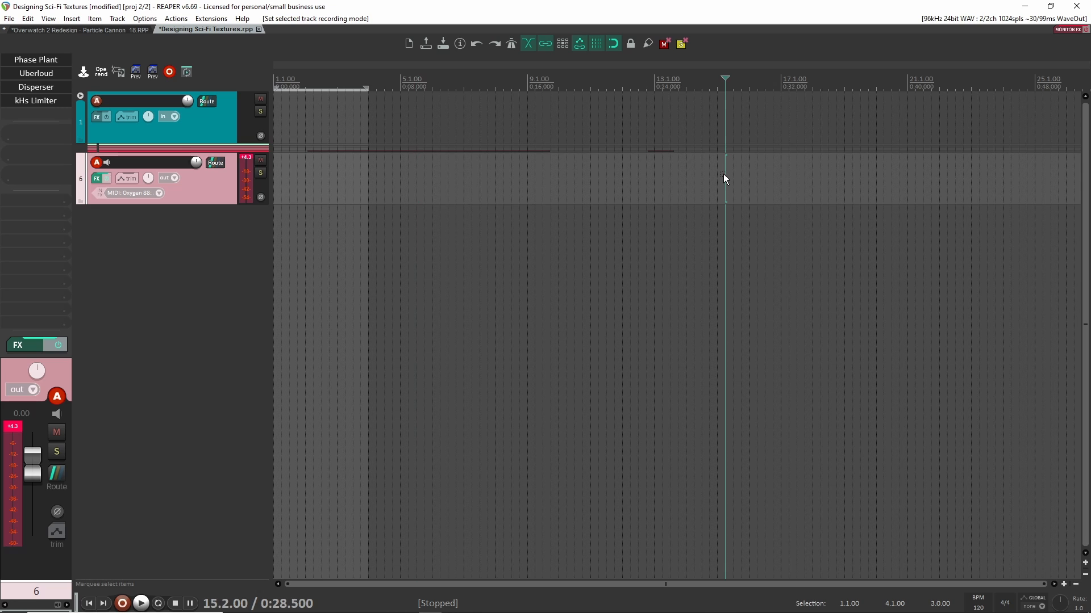
key(ctrl+r)
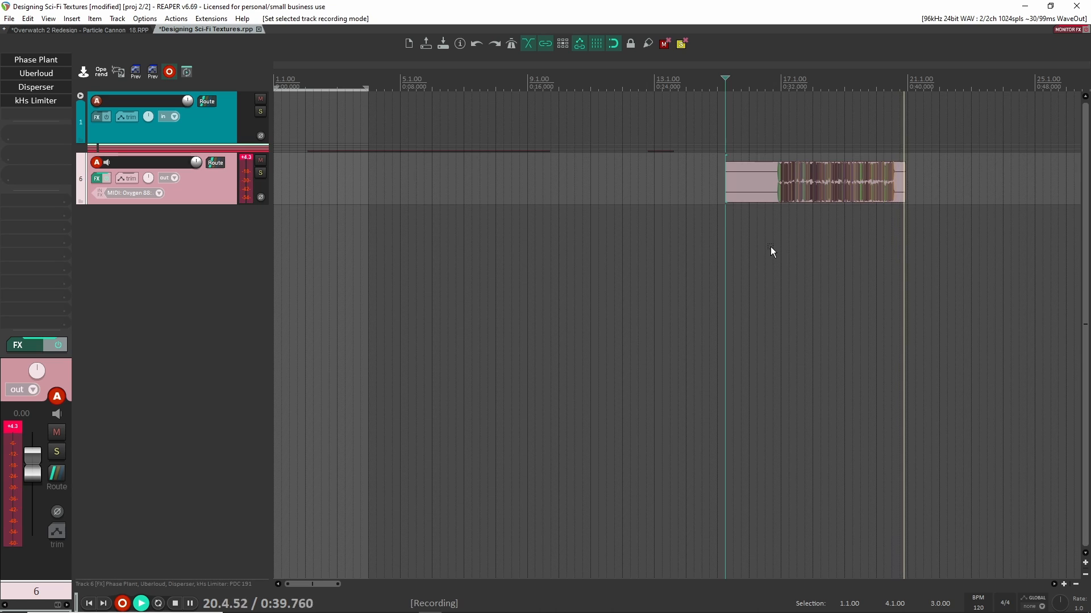
key(space)
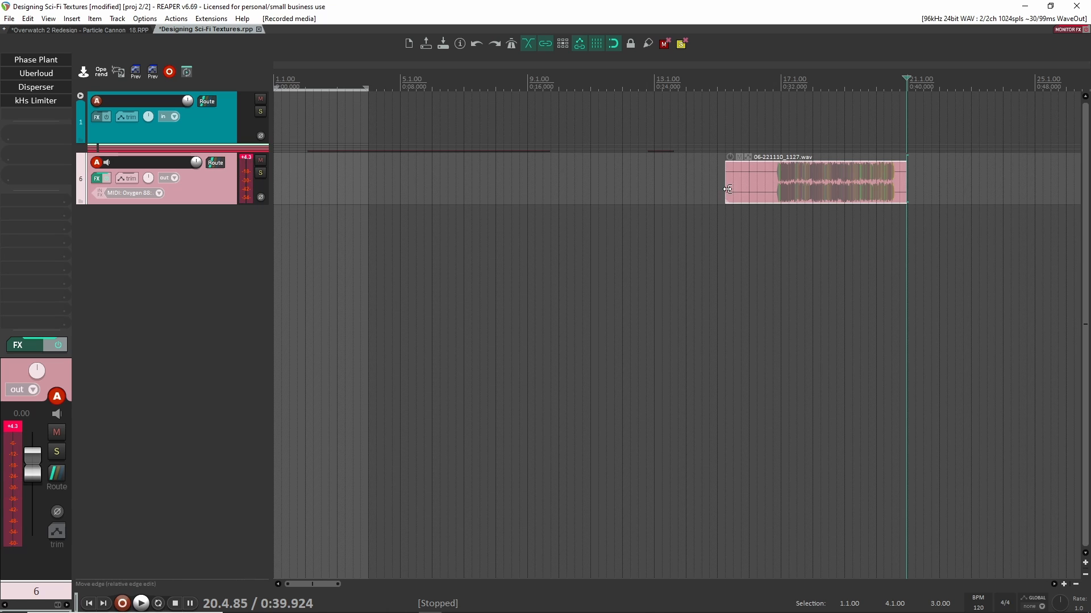
Step: Trim the silence from the start and end of the recorded clip on track 6
drag(727, 189, 773, 190)
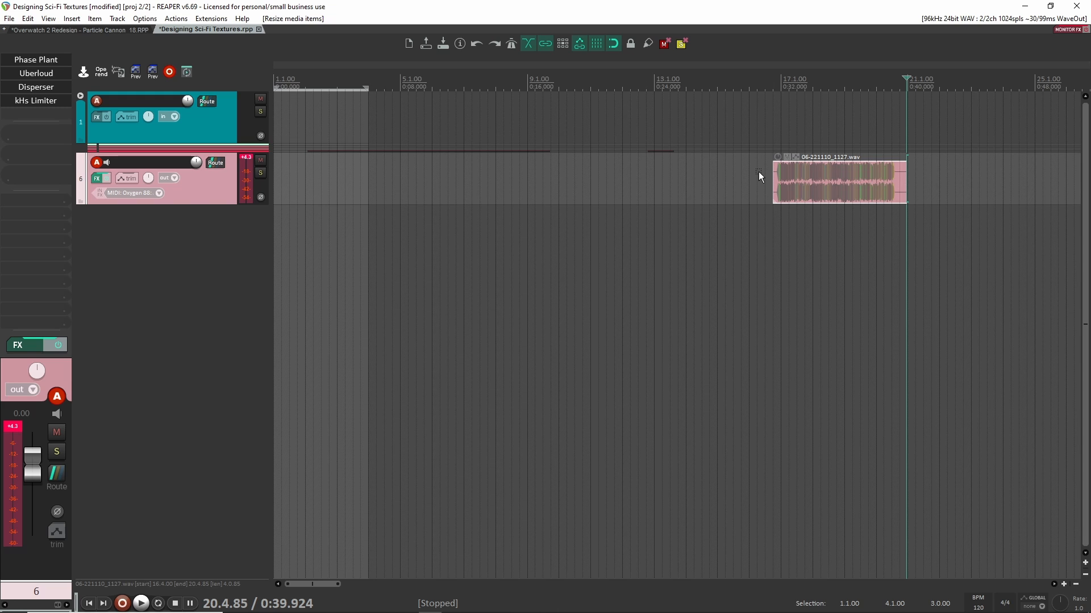
drag(903, 235, 848, 172)
key(alt+Tab)
key(Return)
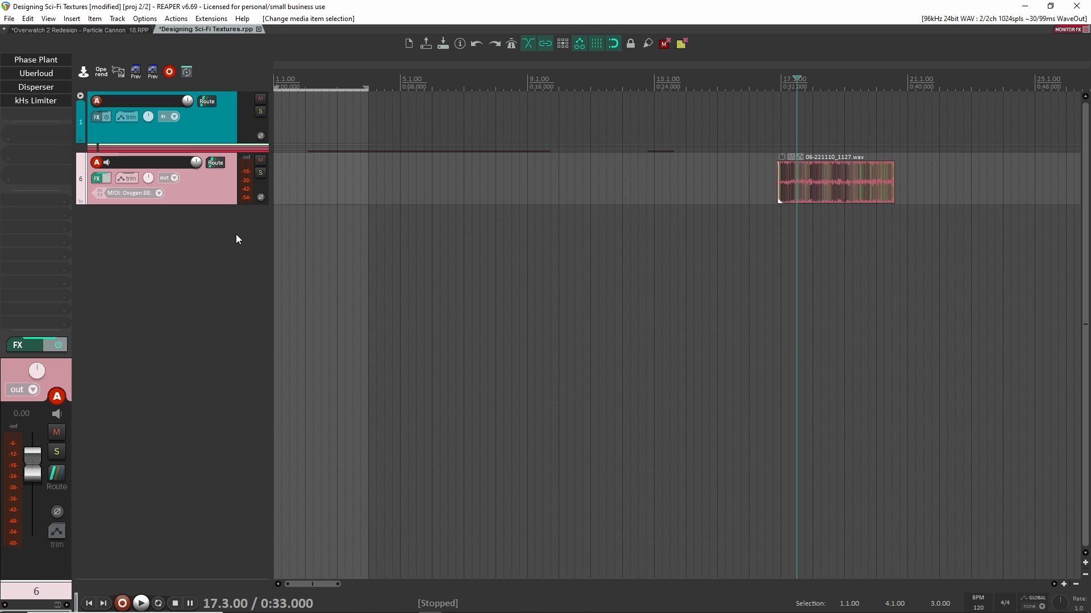
Step: Add track 7 with Phase Plant and load the recorded clip from track 6 into its sample generator
key(ctrl+shift+t)
key(Return)
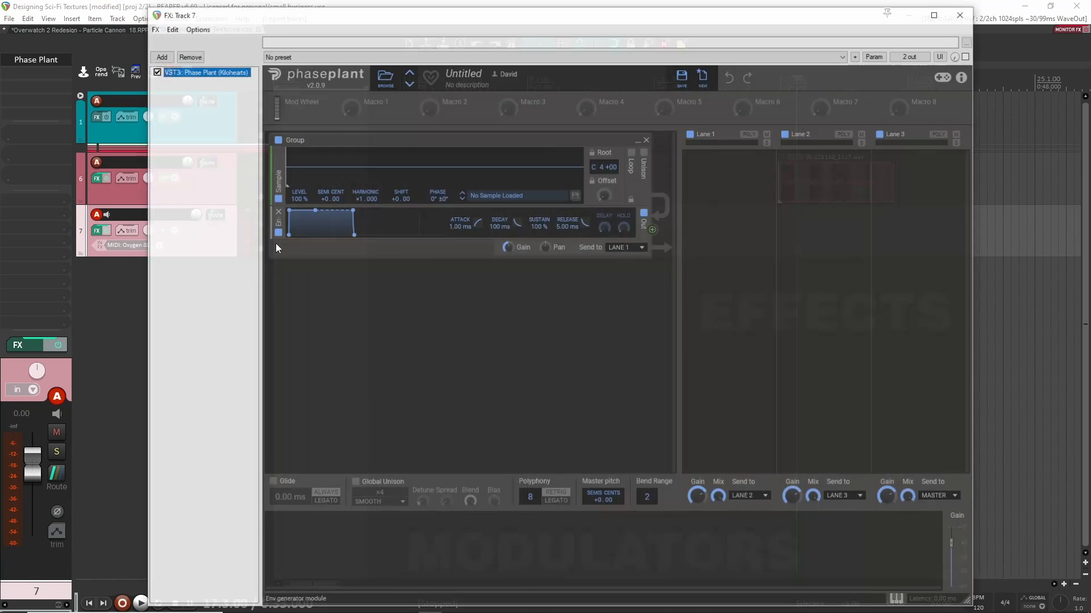
drag(846, 23, 752, 18)
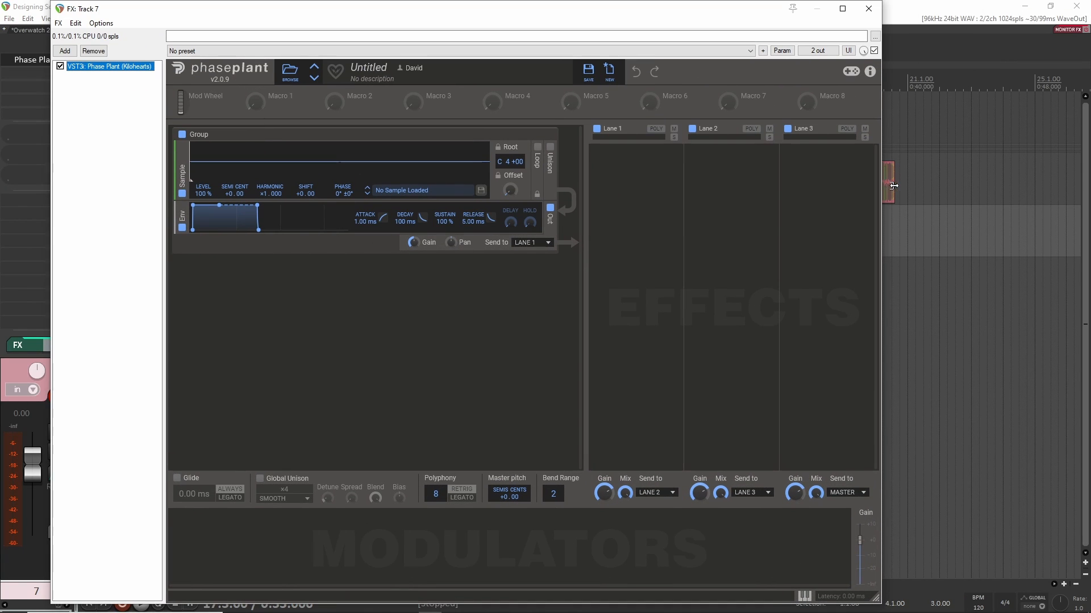
click(893, 185)
drag(941, 181, 483, 134)
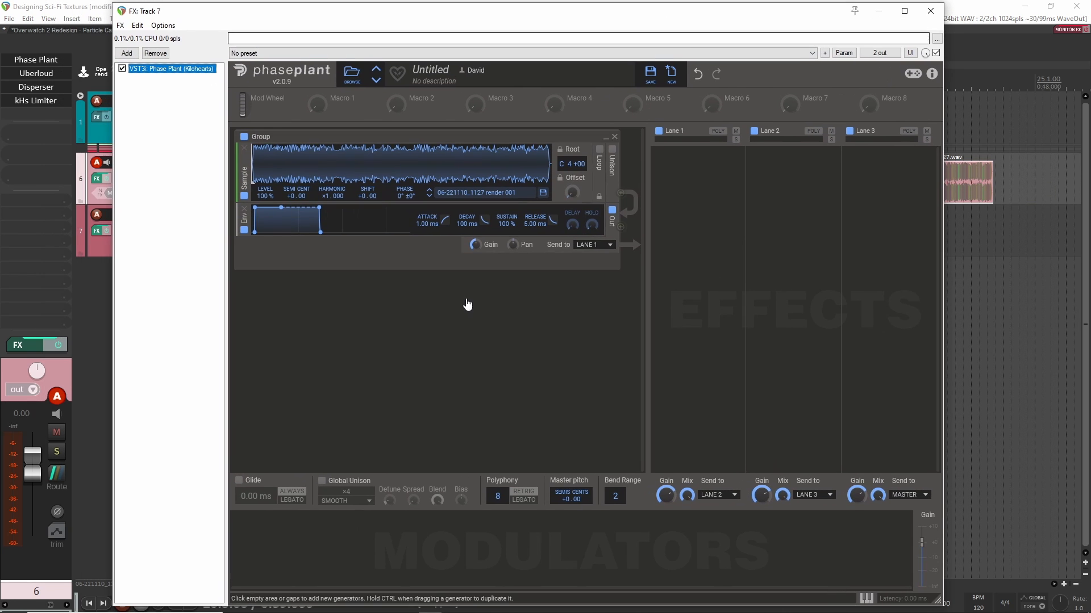
Step: Select track 7 for playing and move its sample's start point to just before the middle of the waveform
drag(552, 14, 645, 11)
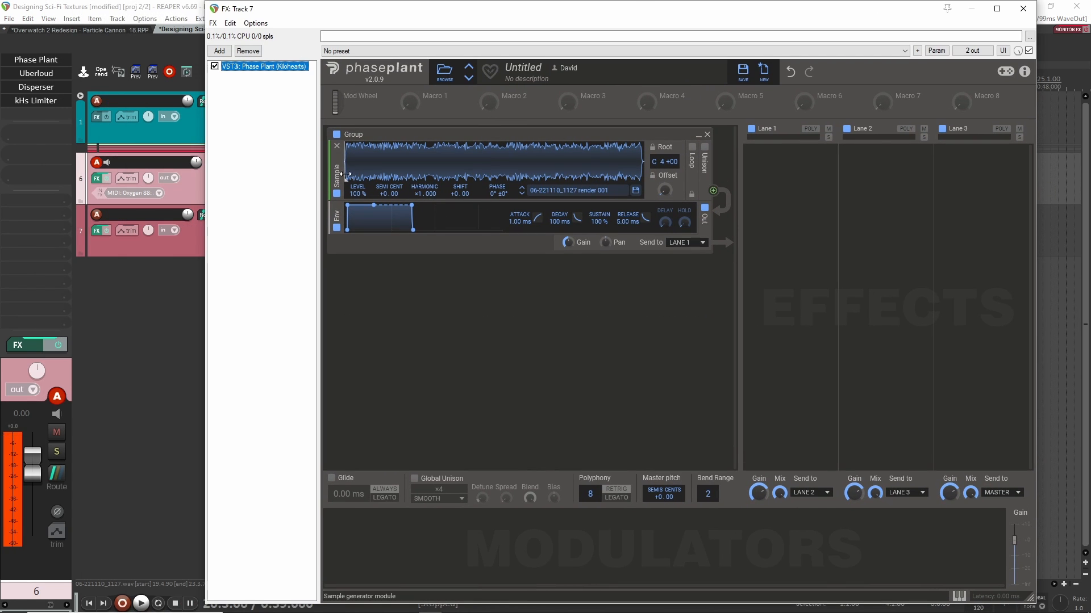
click(182, 249)
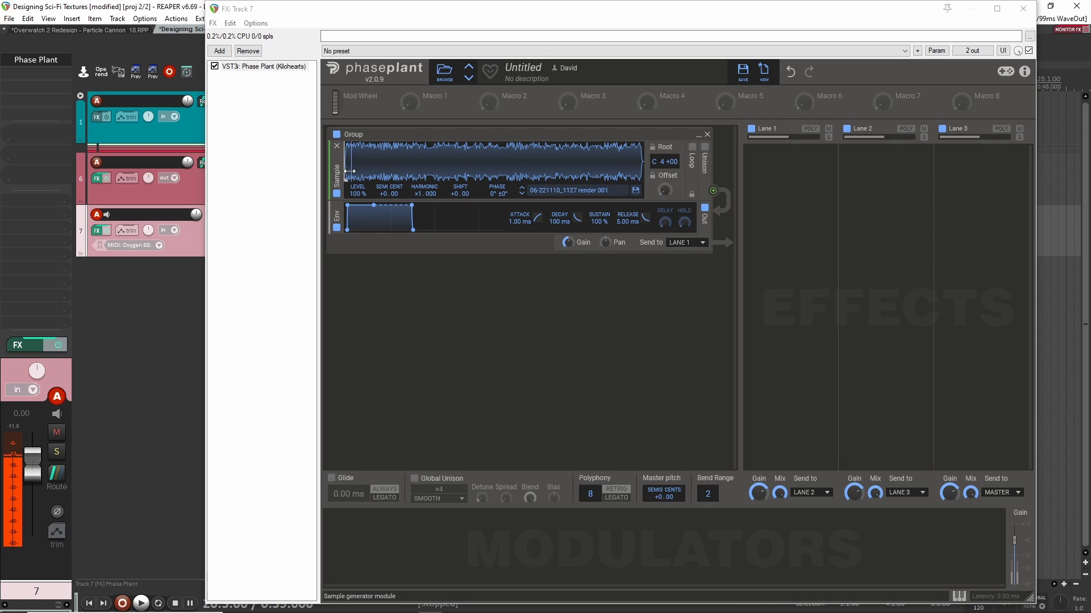
mouse_move(349, 170)
mouse_down()
mouse_move(531, 180)
mouse_move(466, 177)
mouse_up()
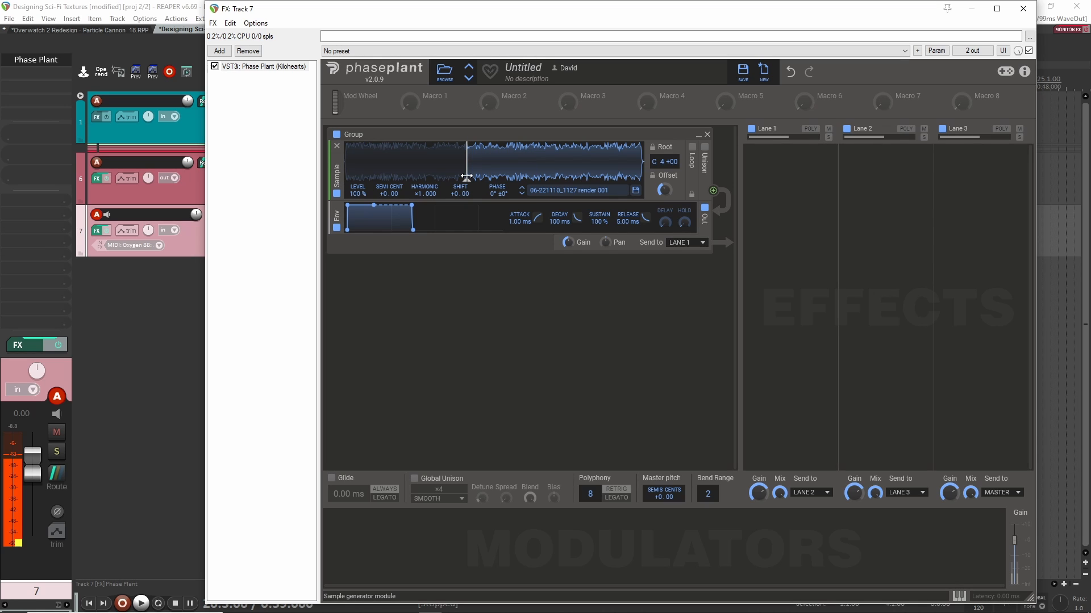
Step: Try two-voice Fifths unison on the sample with an earlier start point, and switch the unison off again
click(705, 147)
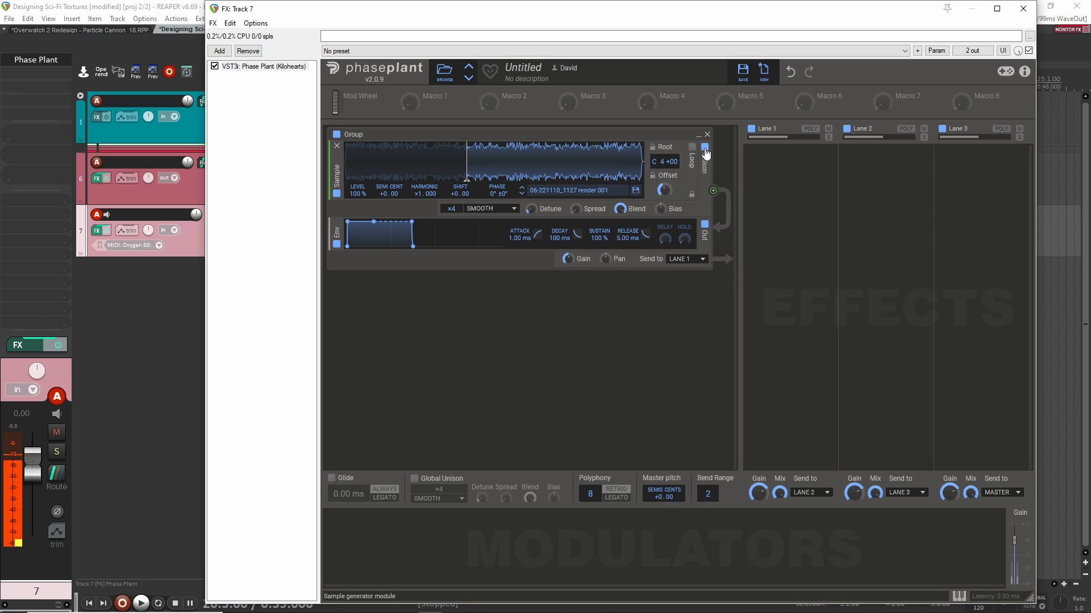
click(515, 209)
click(591, 231)
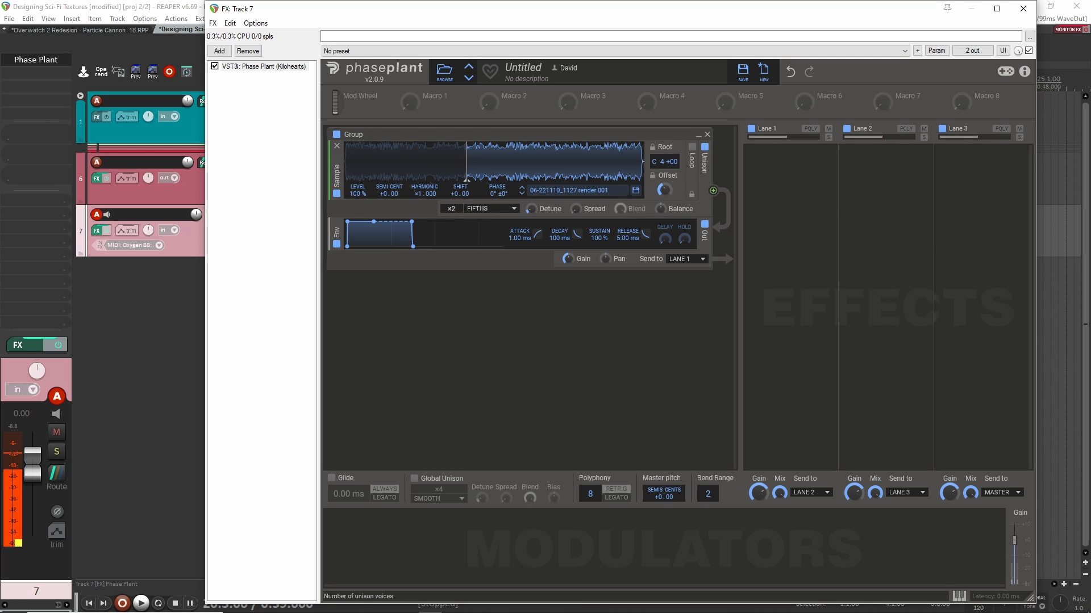
drag(466, 176, 427, 174)
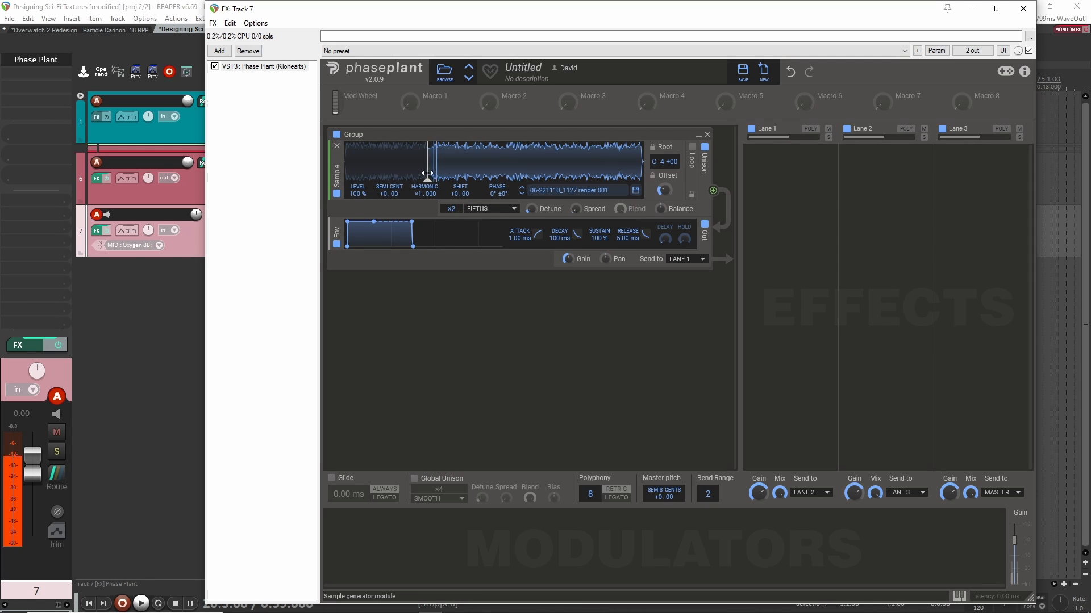
click(705, 147)
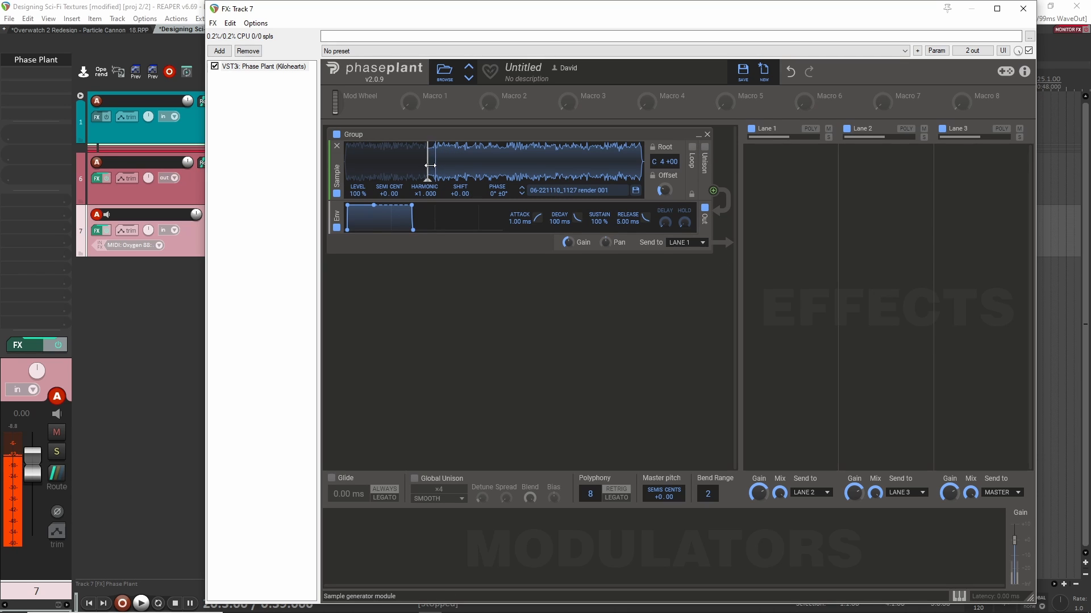
Step: Move the sample's start point near its beginning, set the envelope release to 102 ms, and close track 7's effects chain
drag(430, 165, 362, 160)
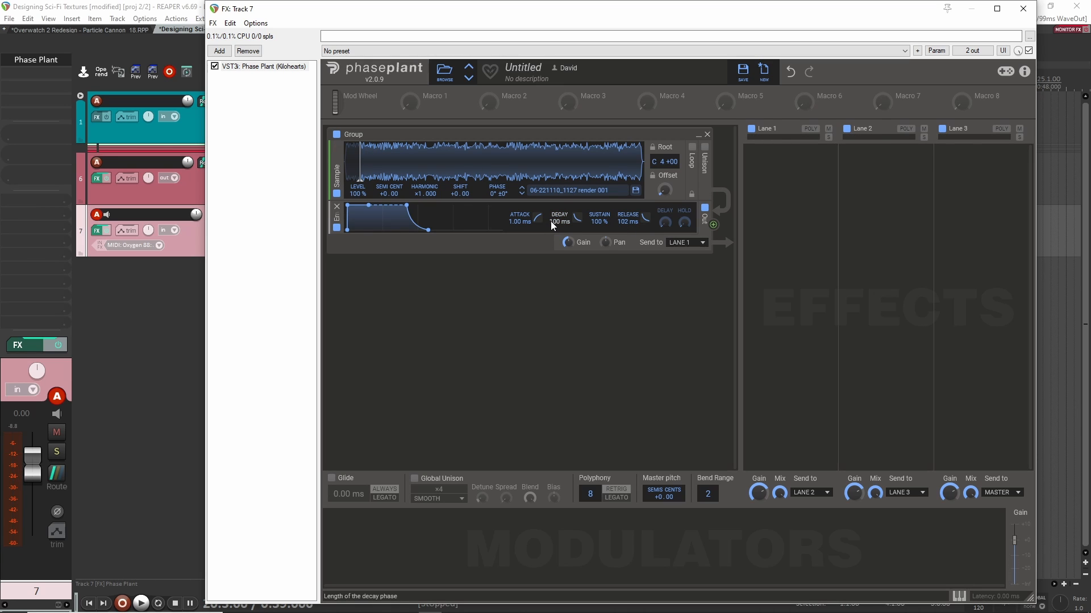
click(1023, 9)
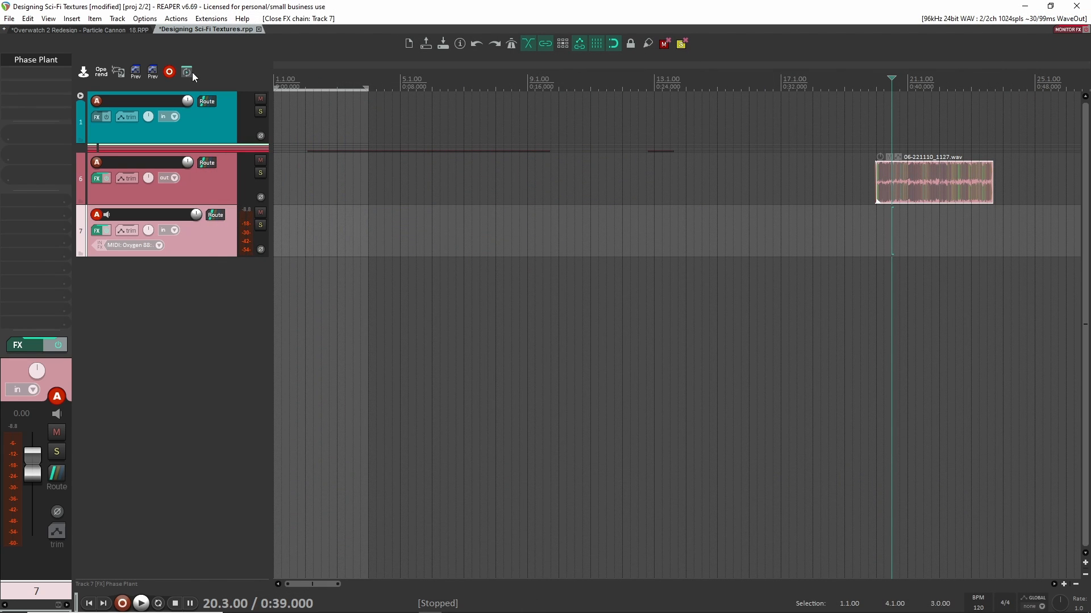
Step: Open track 6's Phase Plant and disable the second wavetable's group and the Group 1 modulator group
click(198, 196)
click(46, 60)
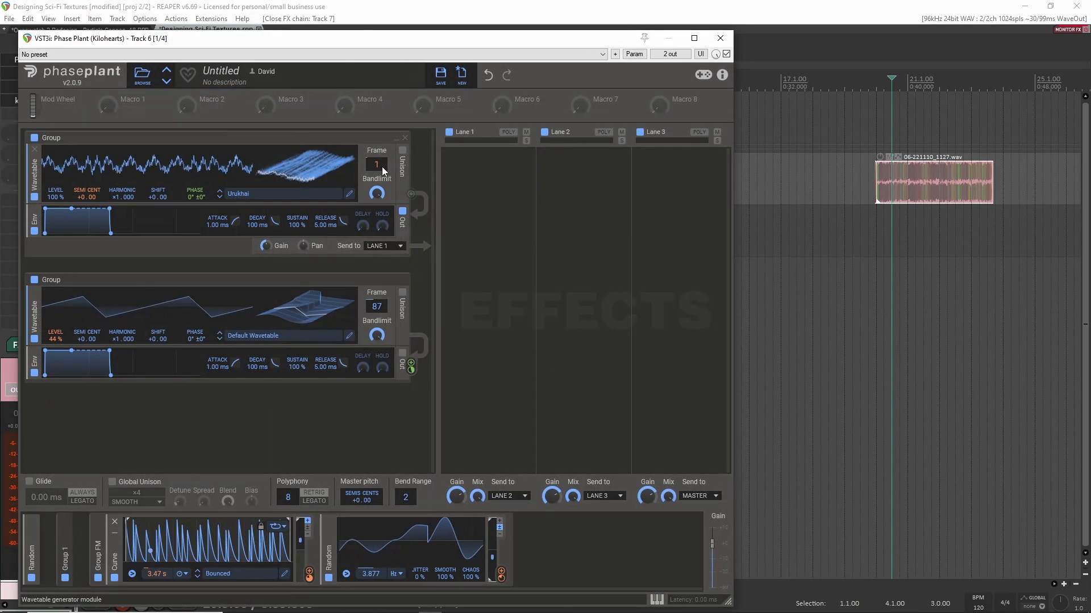
drag(359, 39, 608, 26)
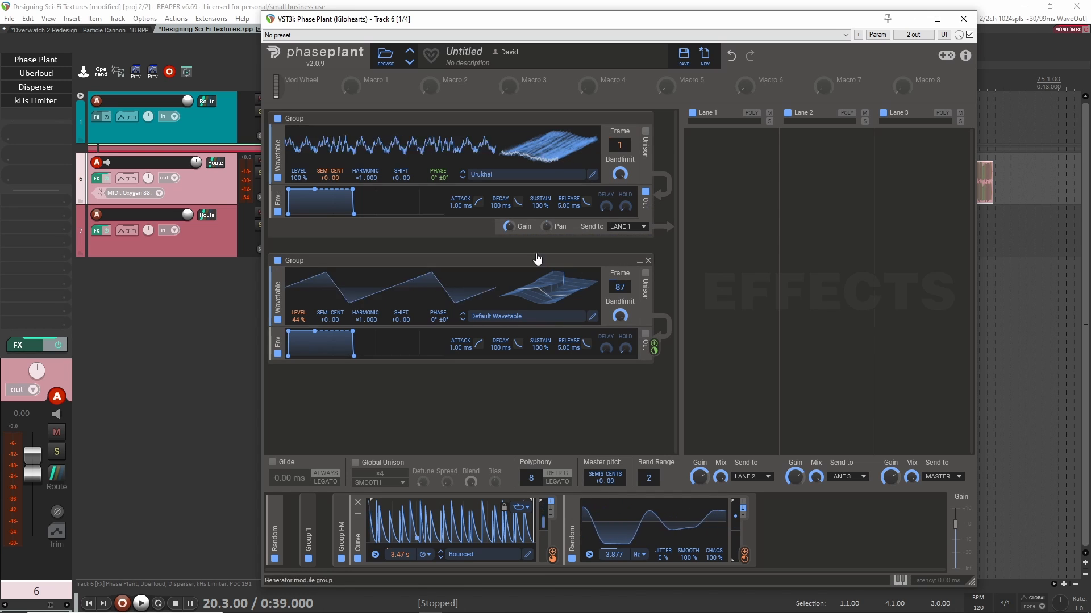
click(278, 260)
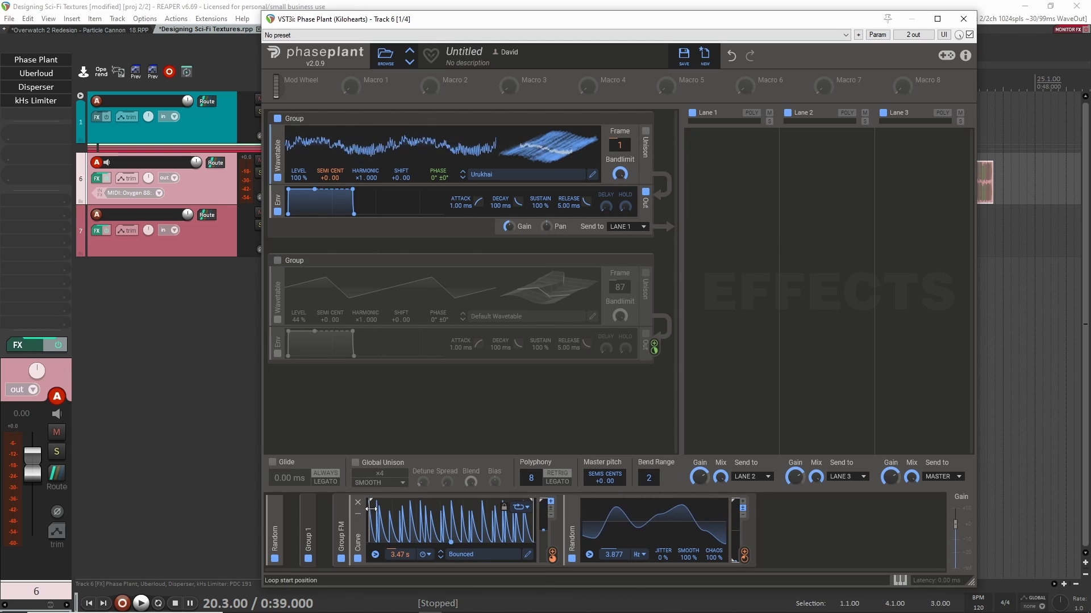
click(342, 514)
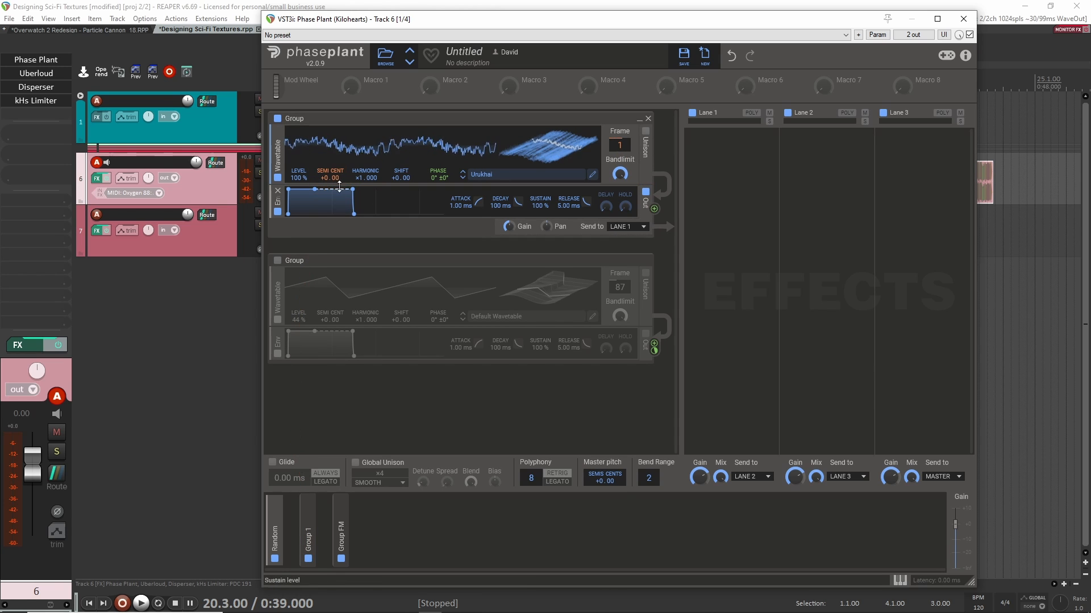
click(307, 562)
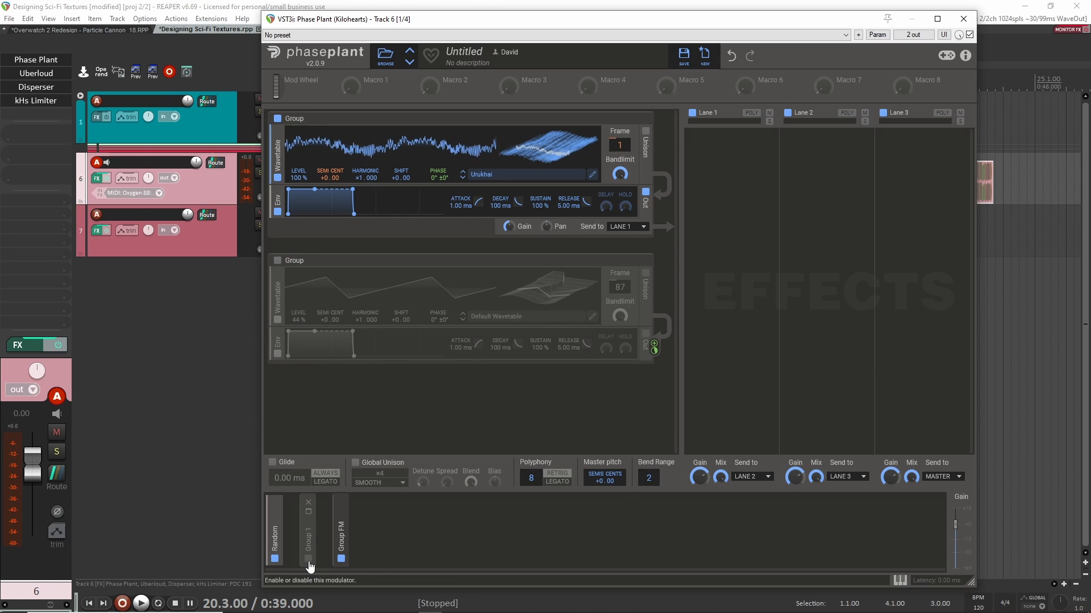
Step: Add a Nonlinear Filter to Lane 1 and duplicate the Group 1 modulators as an enabled group named Filter group
click(724, 161)
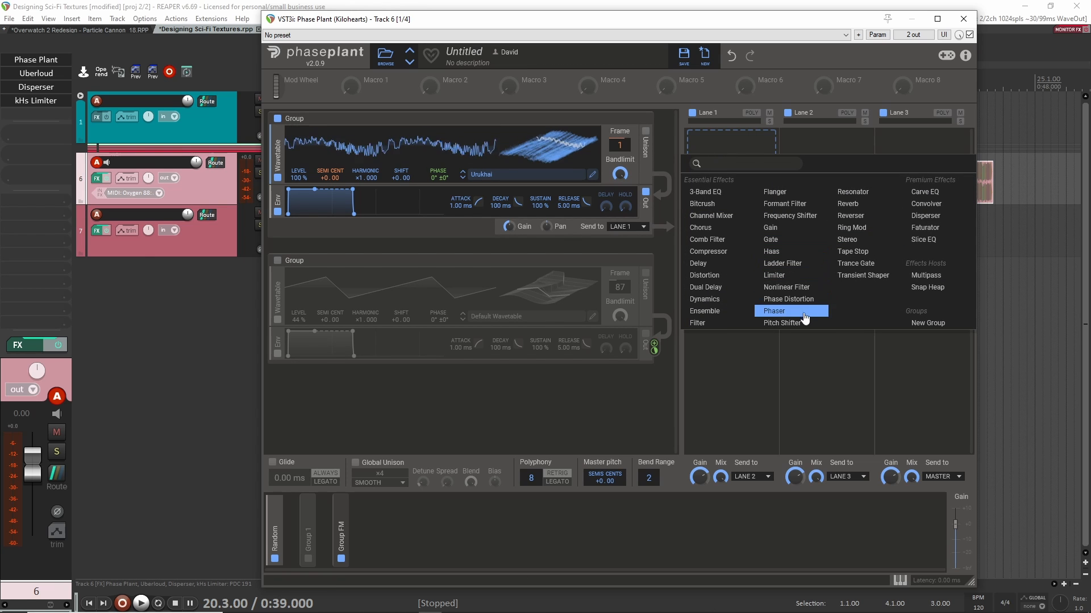
click(786, 287)
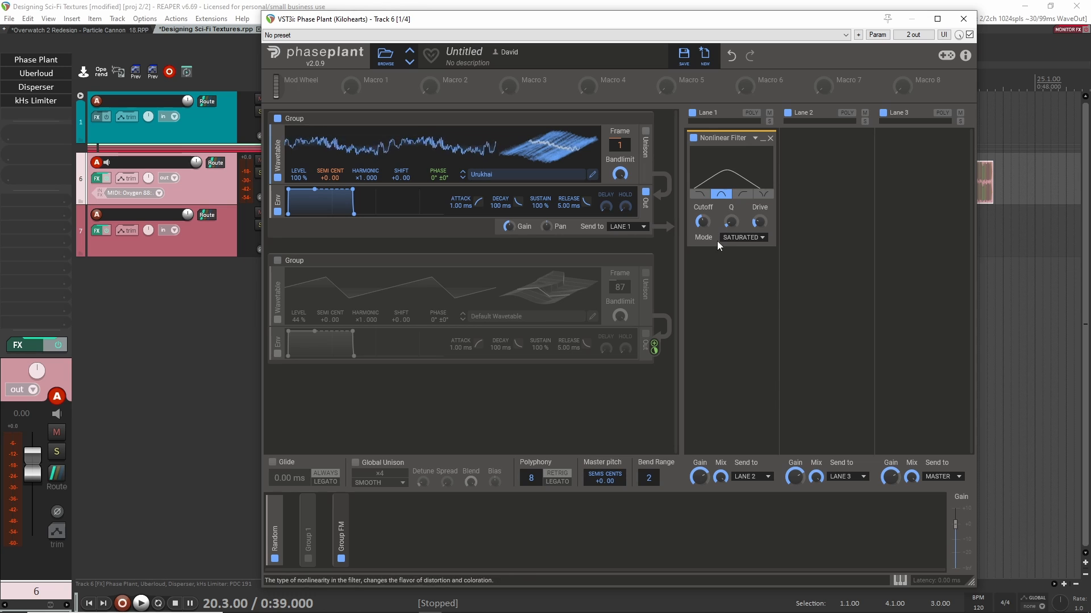
drag(307, 536, 374, 536)
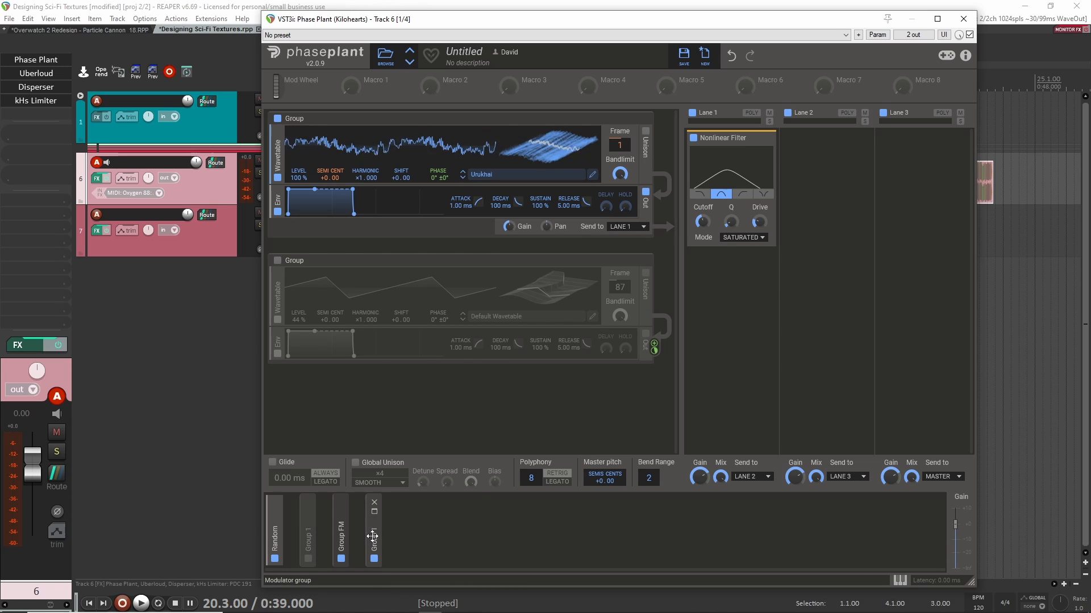
click(375, 513)
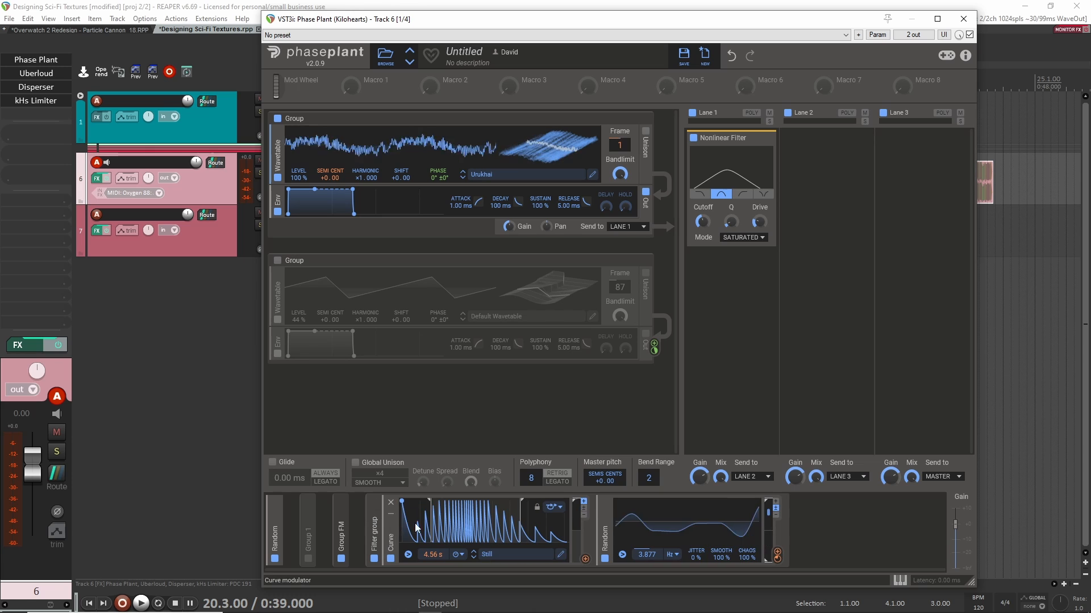
Step: Modulate the Nonlinear Filter's cutoff with the Filter group's curve and raise the filter's Q and Drive
click(585, 560)
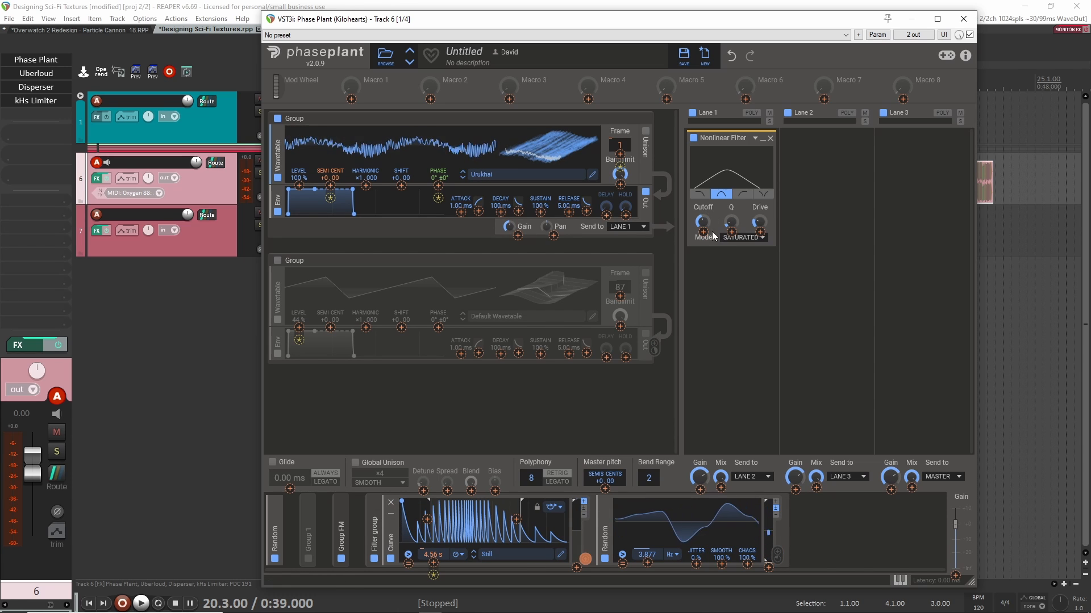
drag(703, 222, 702, 215)
click(729, 315)
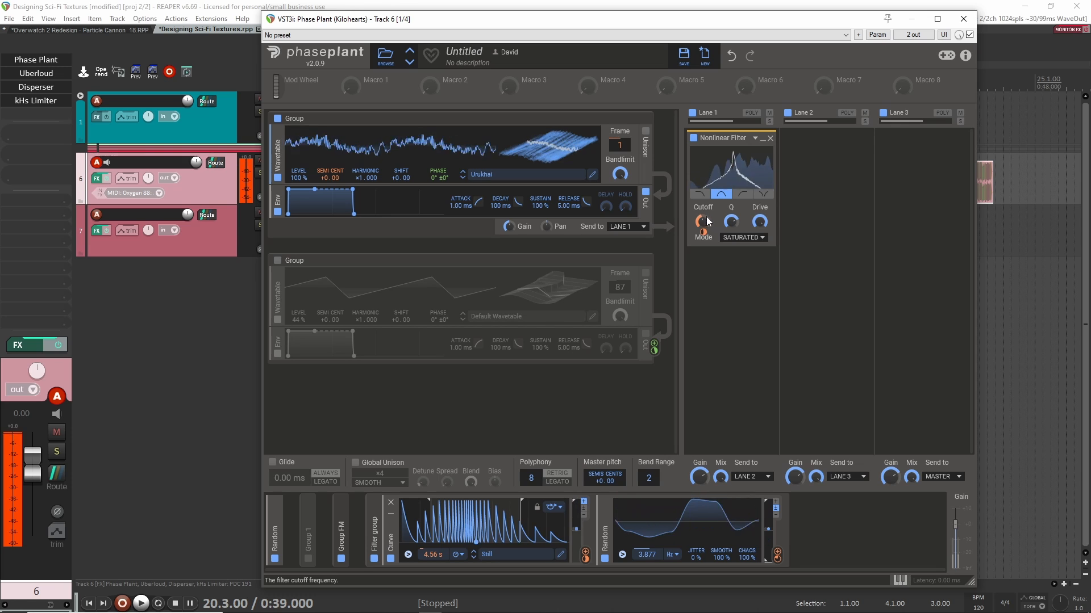
Step: Audition several Nonlinear Filter modes, including Metallic and Digital, and set the mode to Clipped
click(749, 238)
click(756, 271)
click(756, 237)
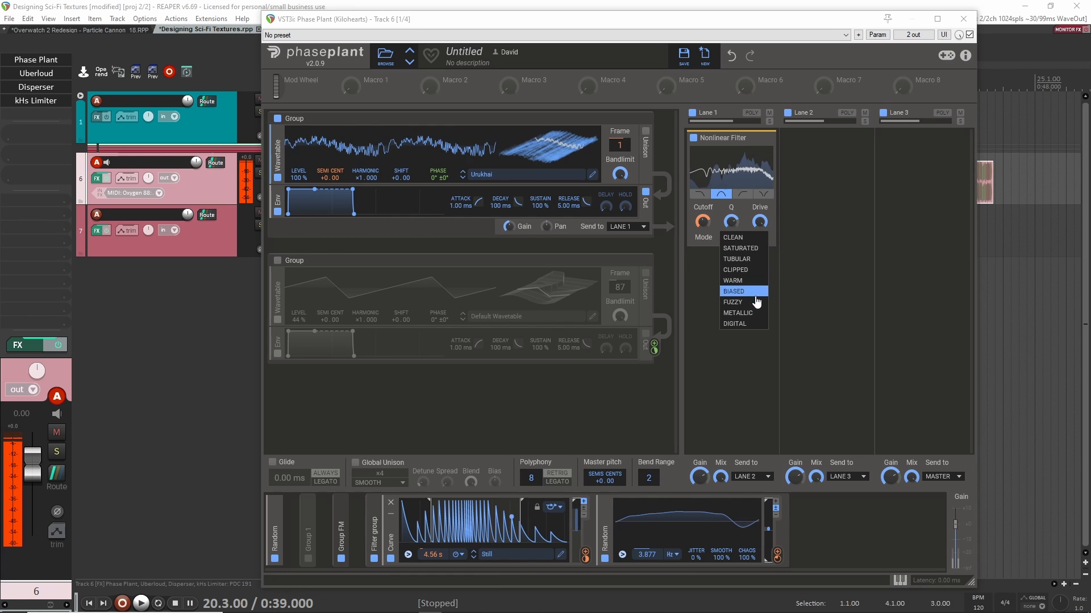
click(756, 313)
click(758, 238)
click(755, 323)
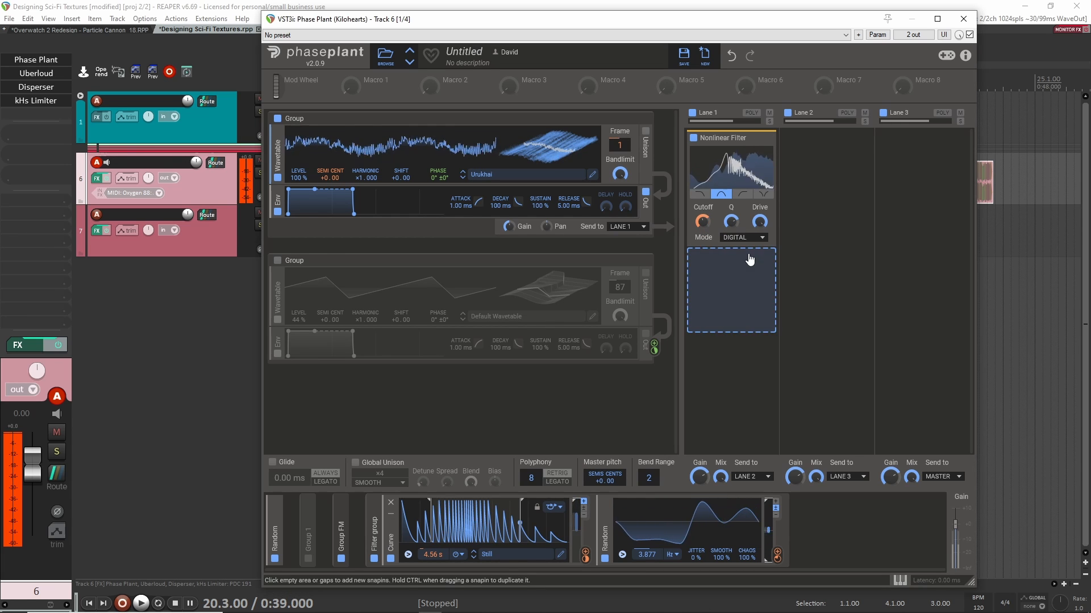
click(754, 238)
click(750, 284)
click(751, 239)
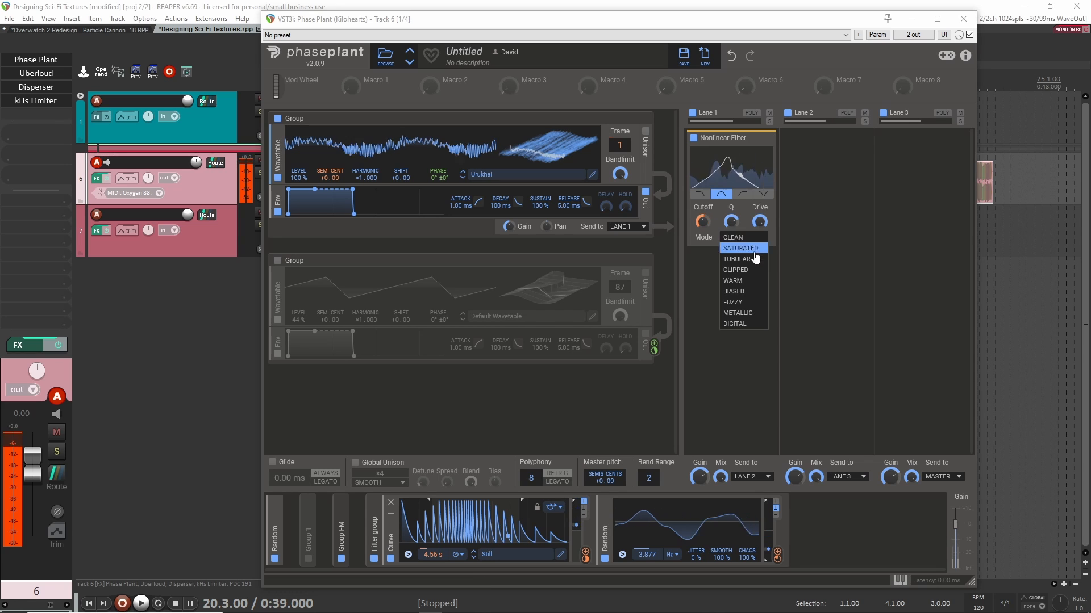
click(751, 269)
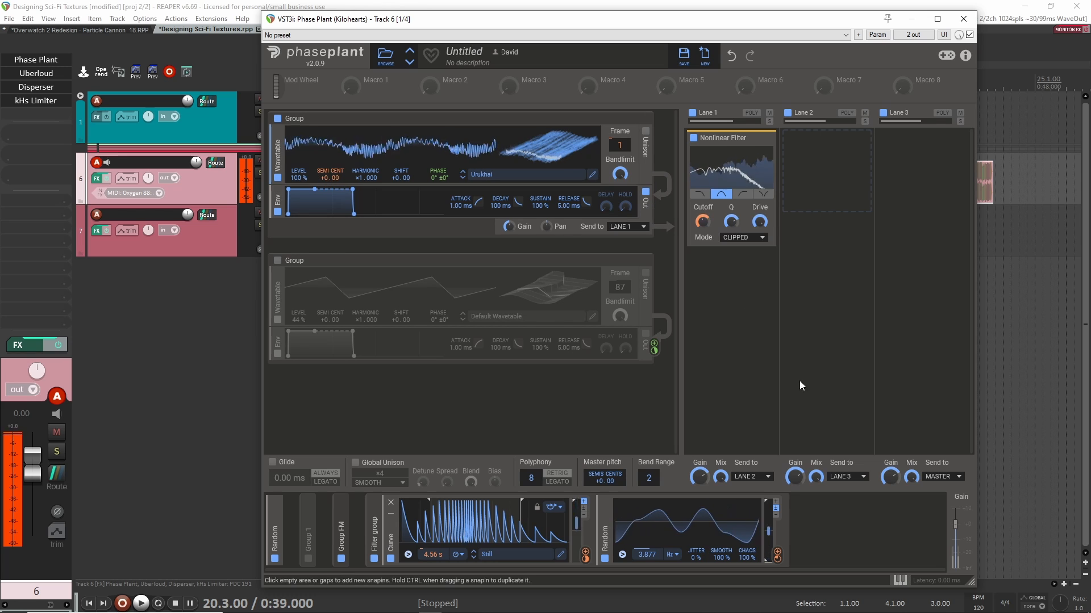
Step: Compare the Saturated and Clipped modes and set the Nonlinear Filter to Biased
click(744, 237)
click(749, 245)
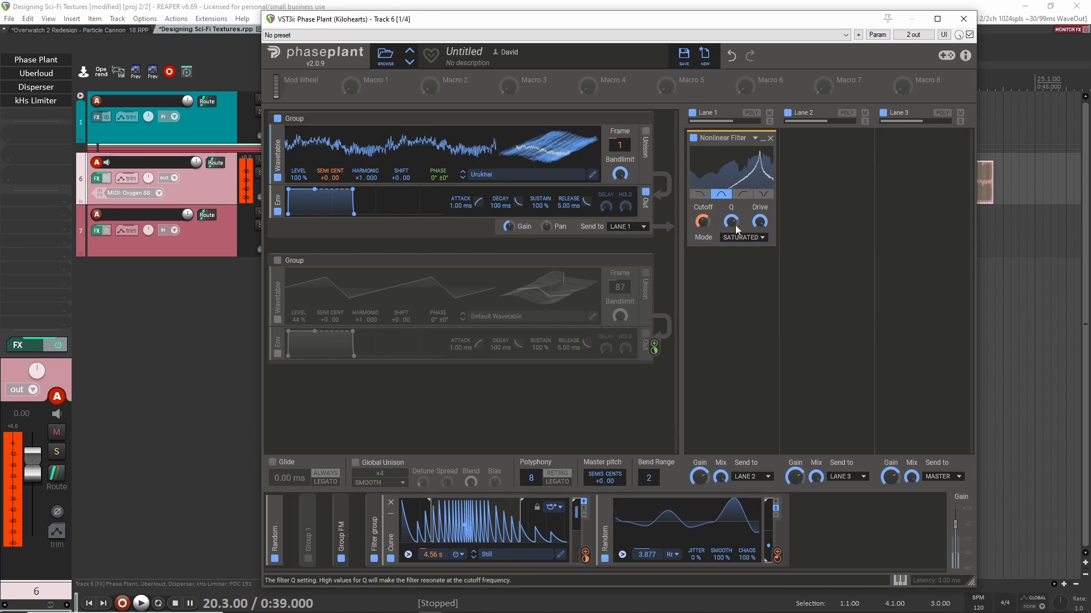
click(748, 238)
click(743, 241)
click(743, 239)
click(744, 260)
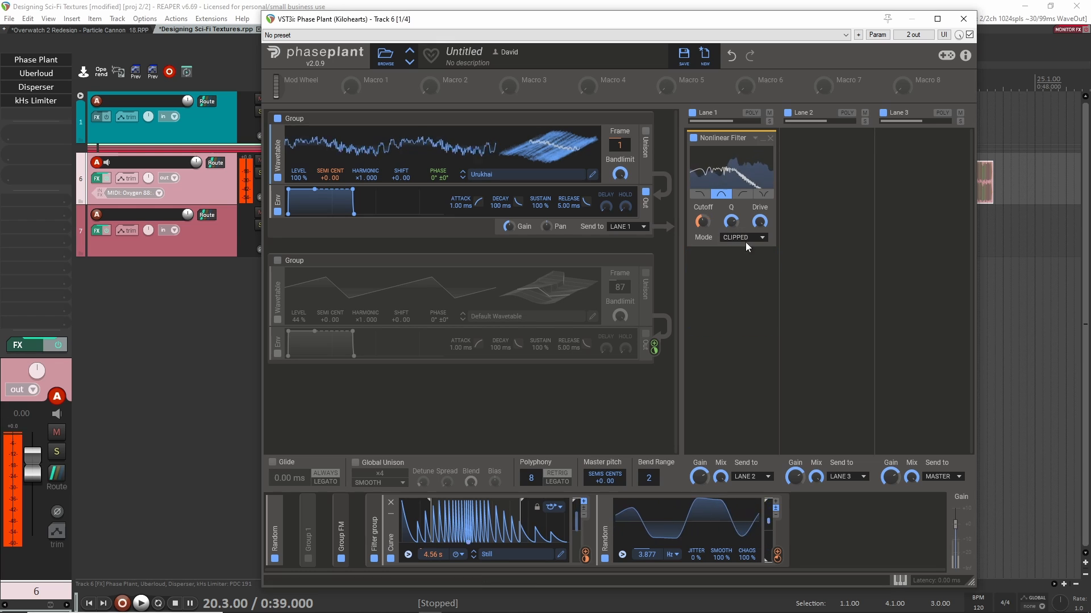
click(746, 242)
click(747, 285)
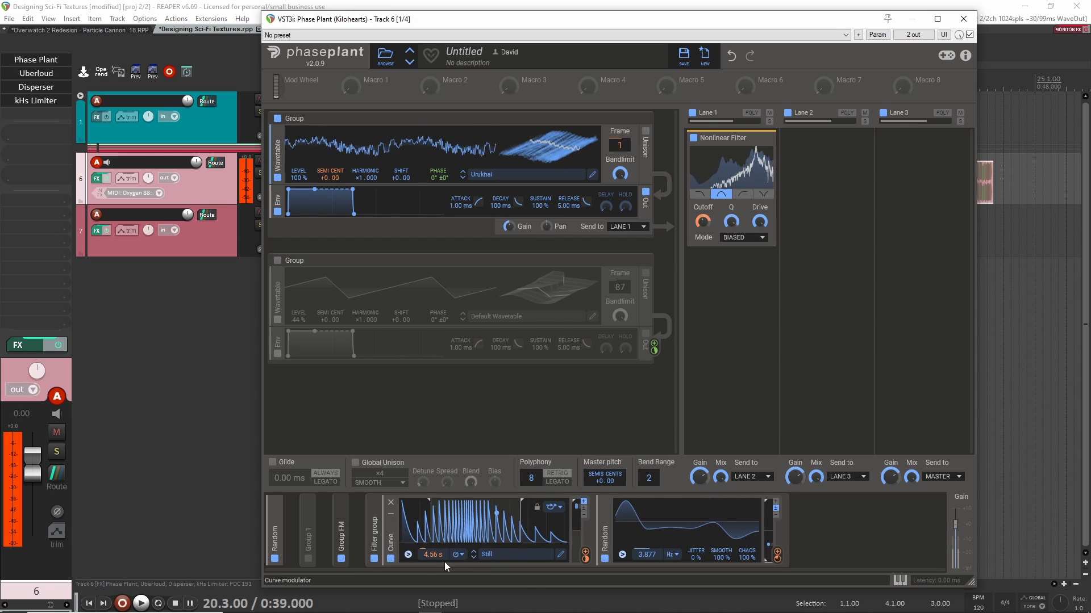
Step: Set the Filter group's curve time to 3.94 s and change the first generator's wavetable to Ew
drag(431, 556, 430, 561)
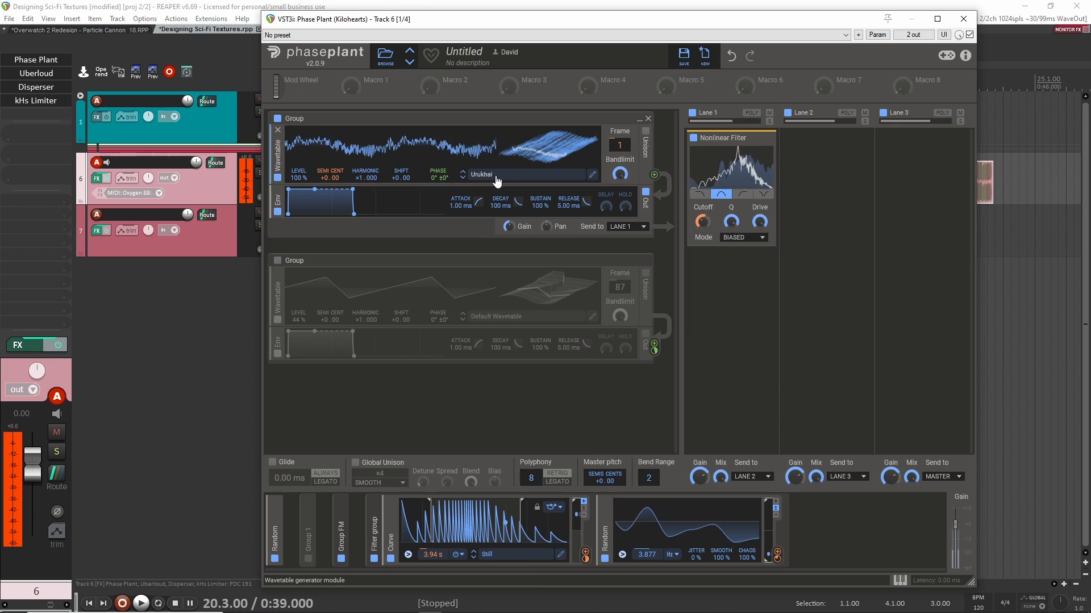
click(463, 178)
click(464, 179)
click(463, 179)
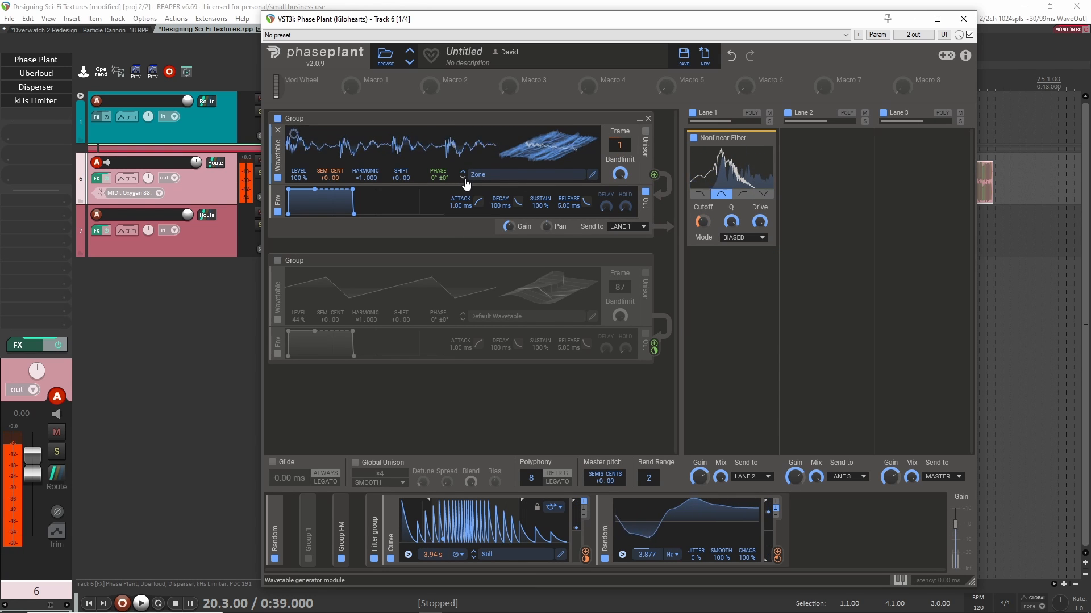
click(464, 179)
click(464, 179)
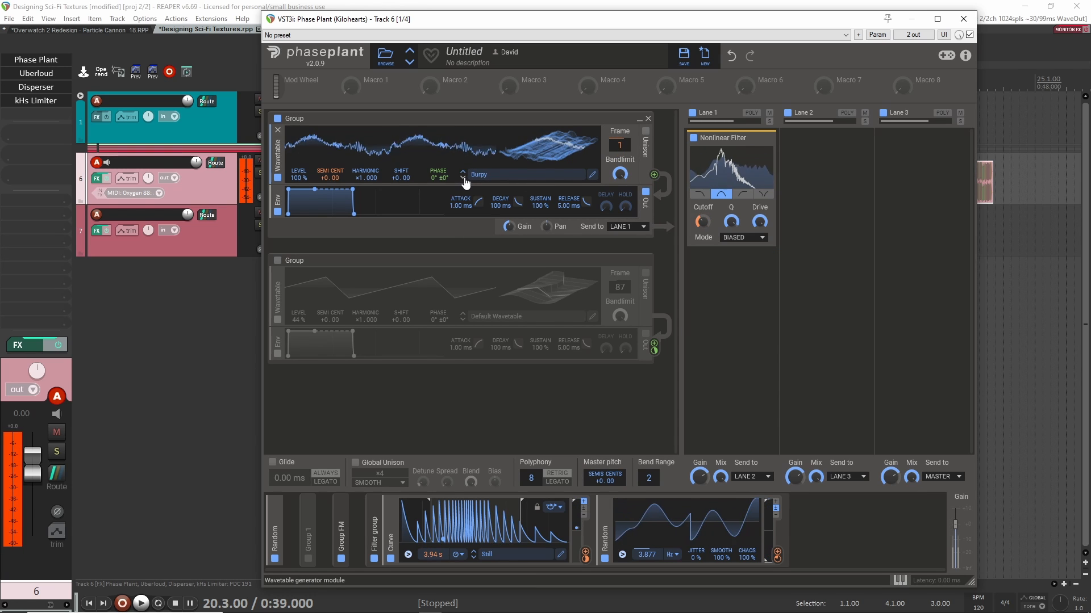
click(464, 179)
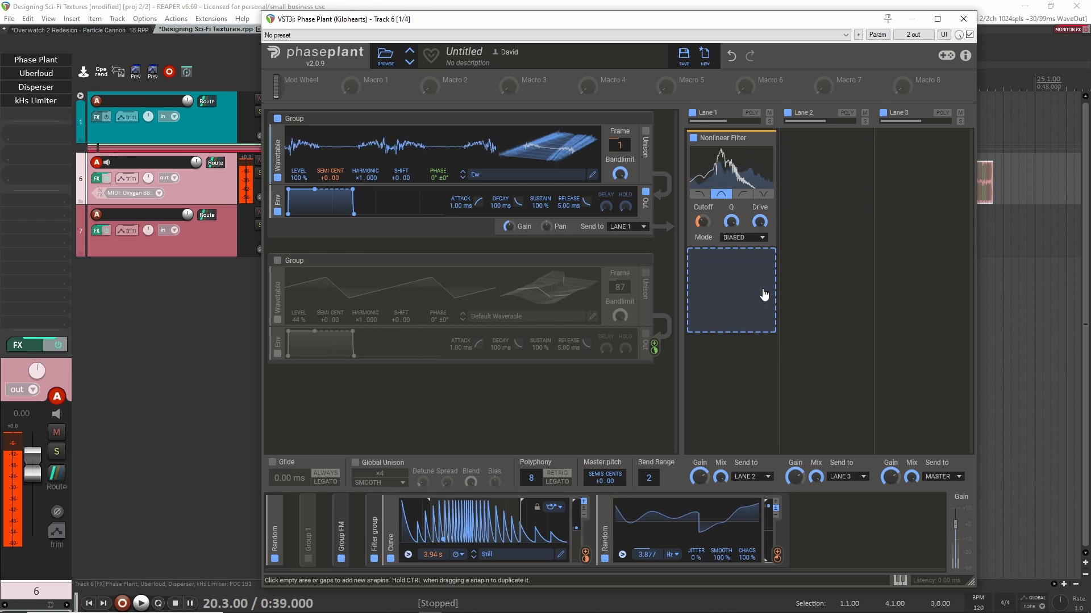
Step: Try unison on the first wavetable with Hard and chord modes, and switch the unison off again
click(645, 133)
click(441, 194)
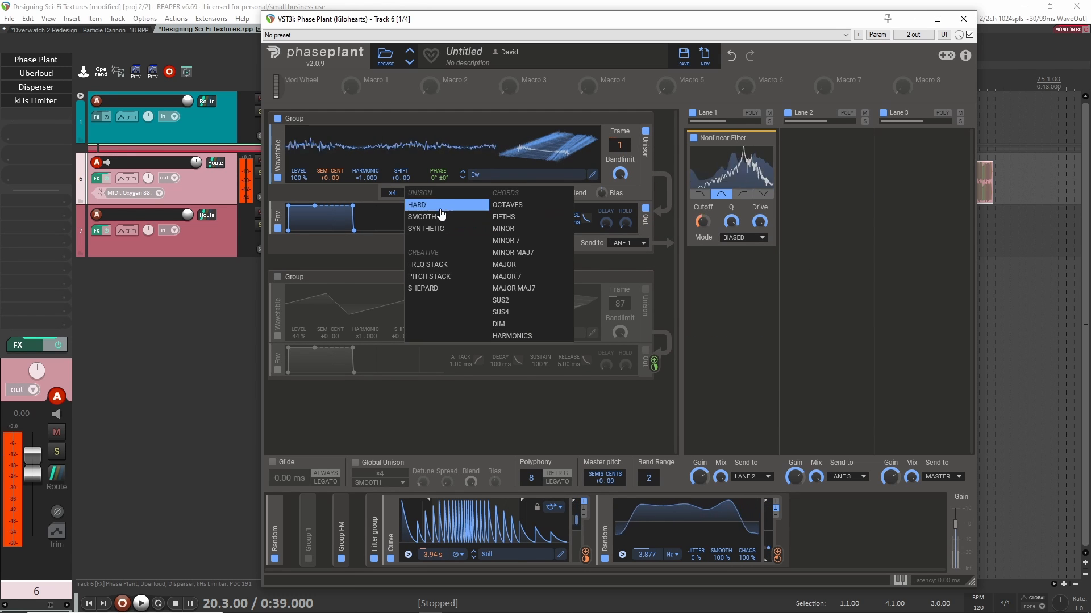
click(434, 225)
click(431, 193)
click(449, 205)
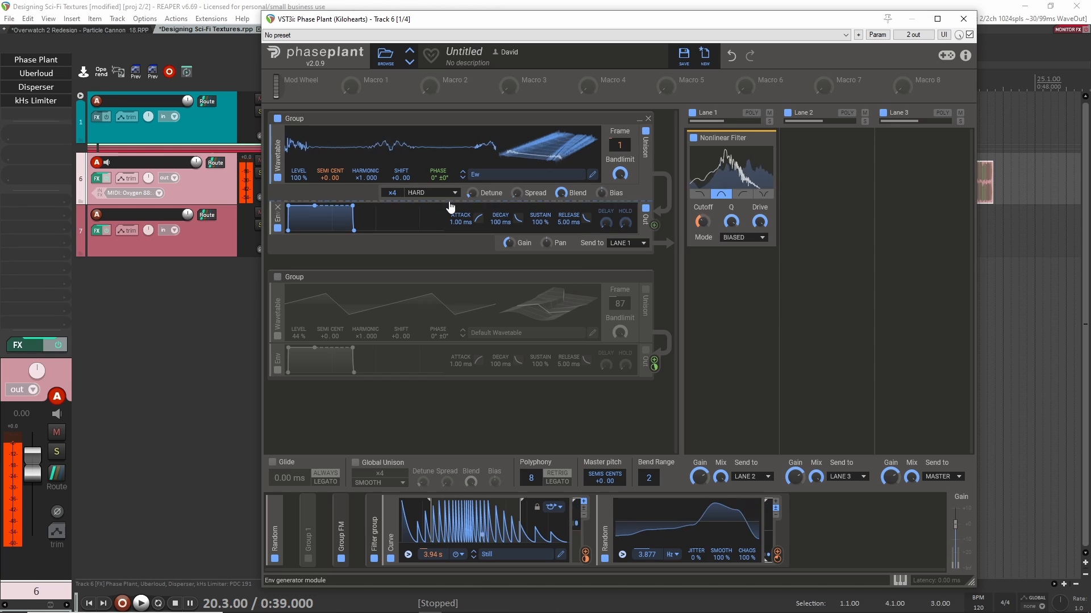
click(452, 195)
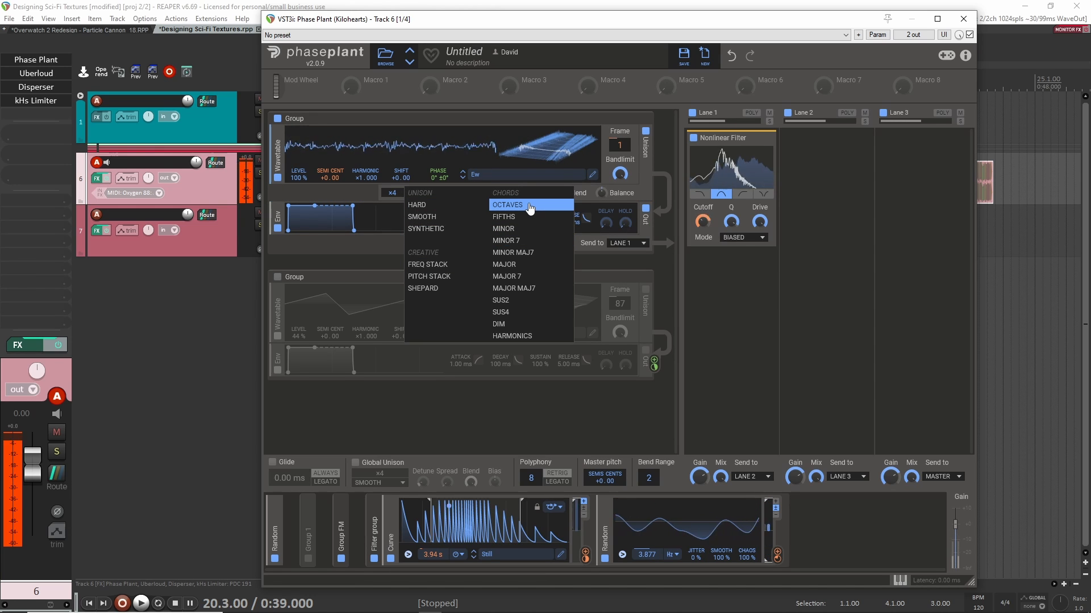
click(646, 132)
click(646, 132)
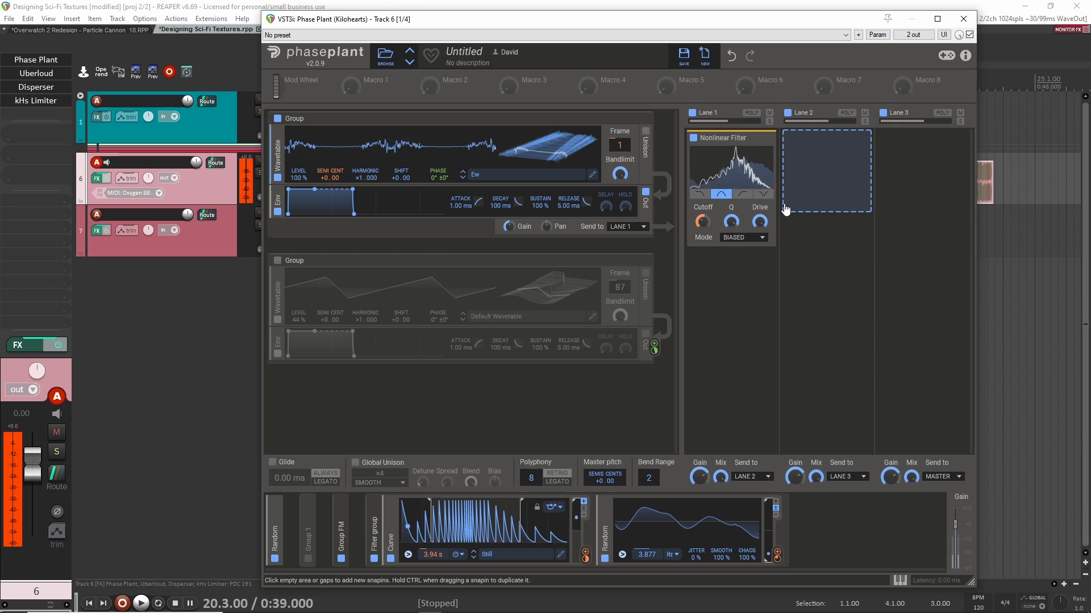
Step: Add a Comb Filter after the Nonlinear Filter in Lane 1 and modulate its cutoff with the Filter group's curve
click(749, 267)
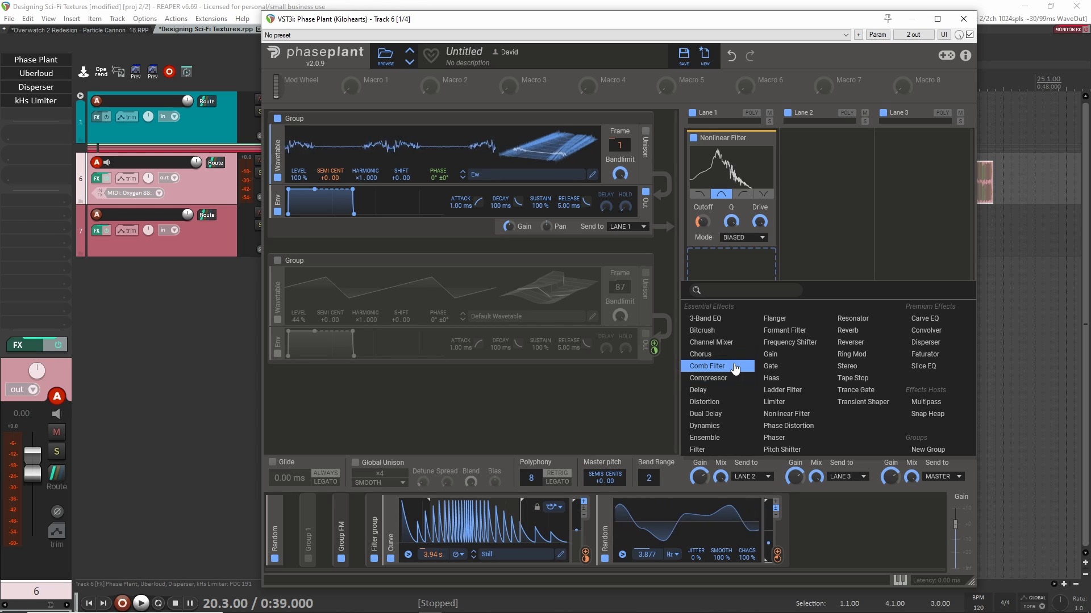
click(736, 369)
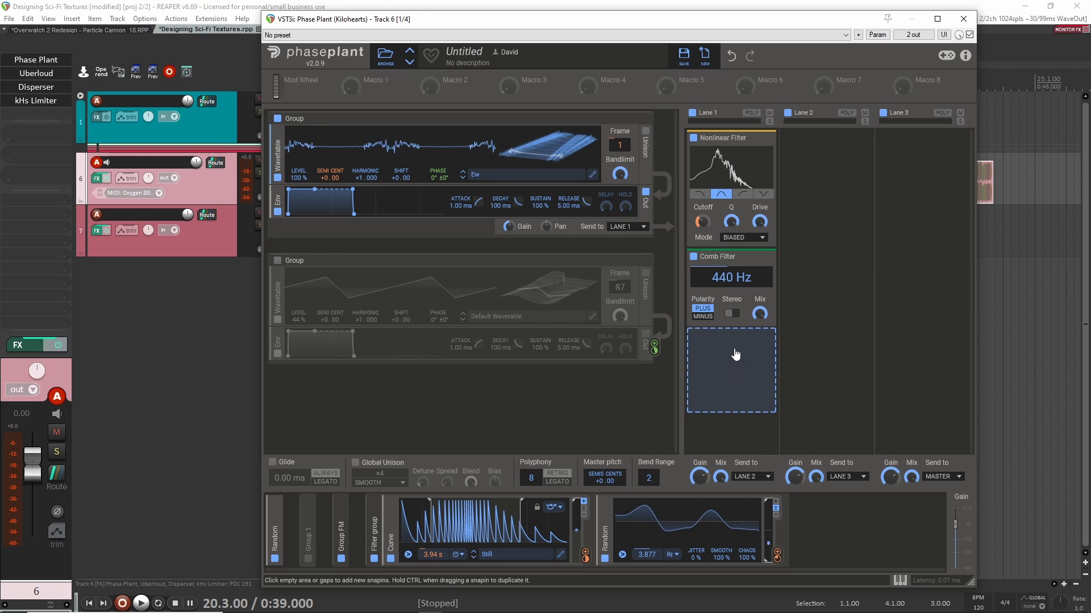
click(586, 554)
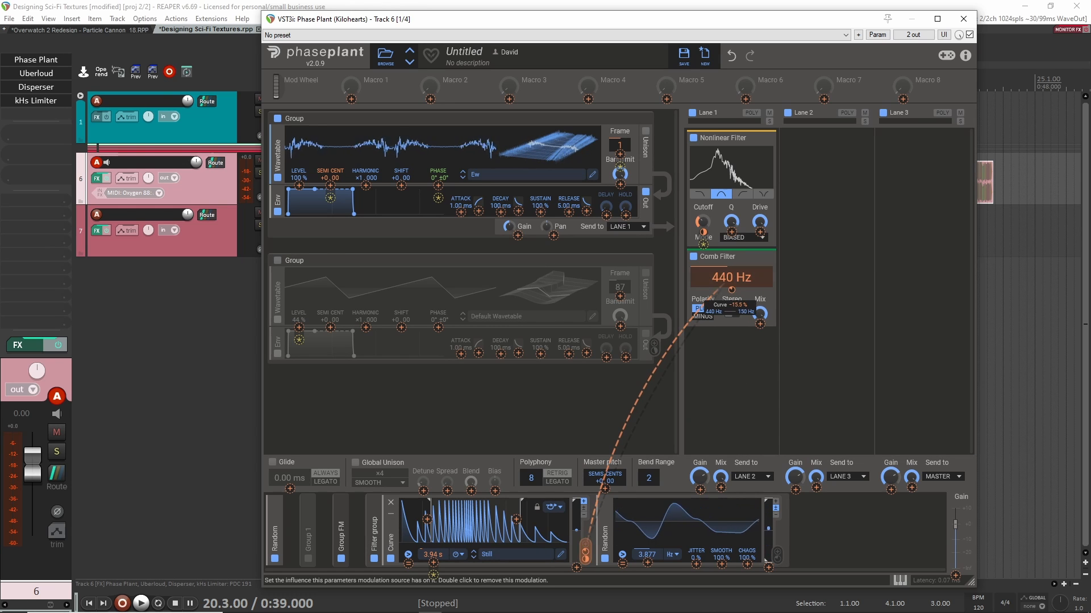
click(732, 289)
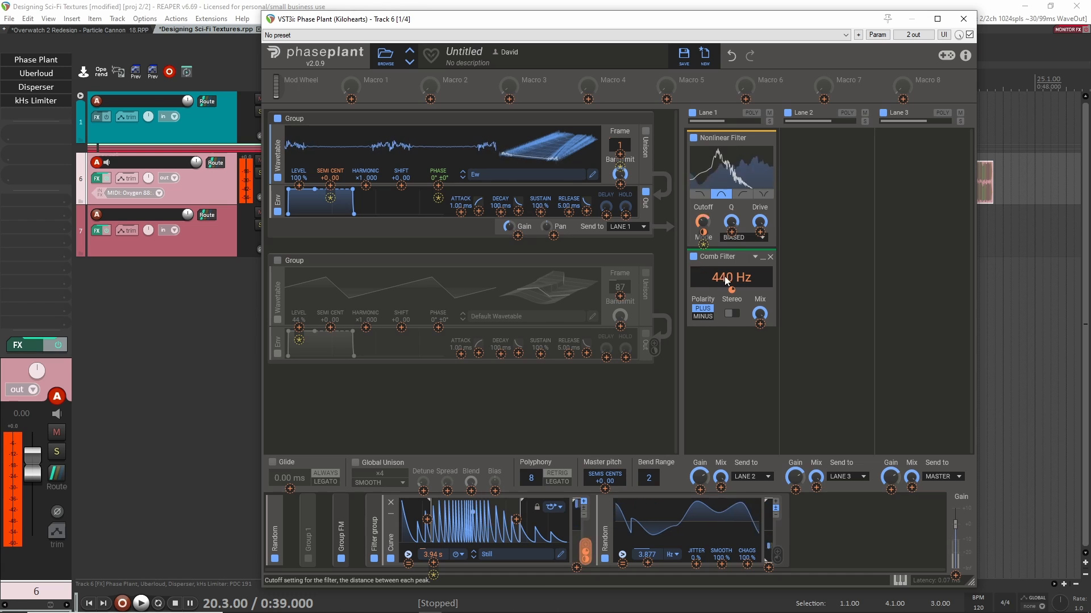
Step: Set the Comb Filter's cutoff to 1.23 kHz, with Minus polarity and Stereo enabled
click(727, 281)
drag(730, 277, 730, 271)
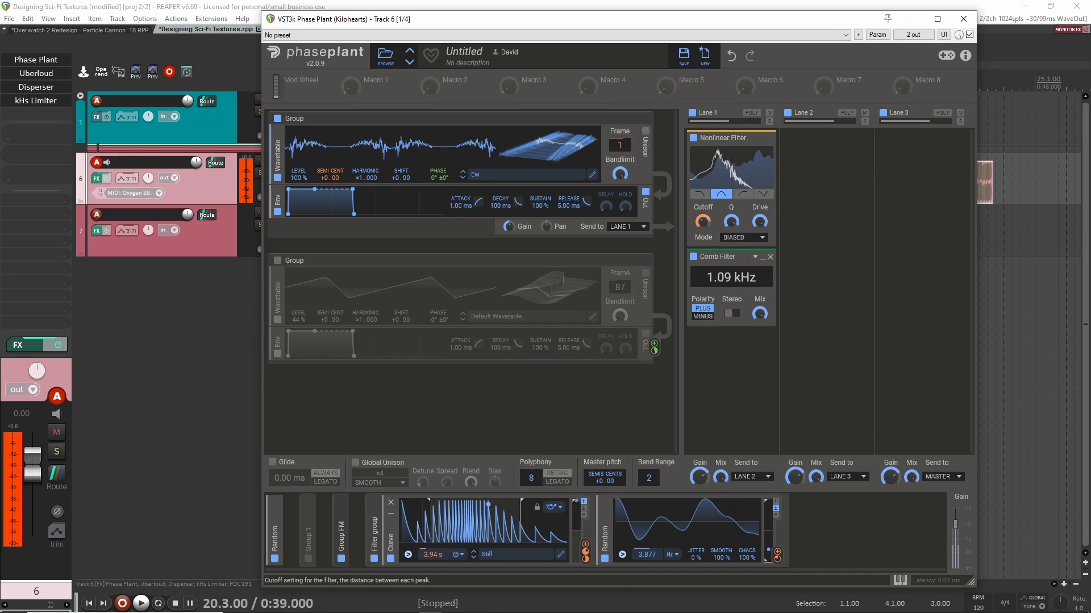
drag(731, 277, 730, 277)
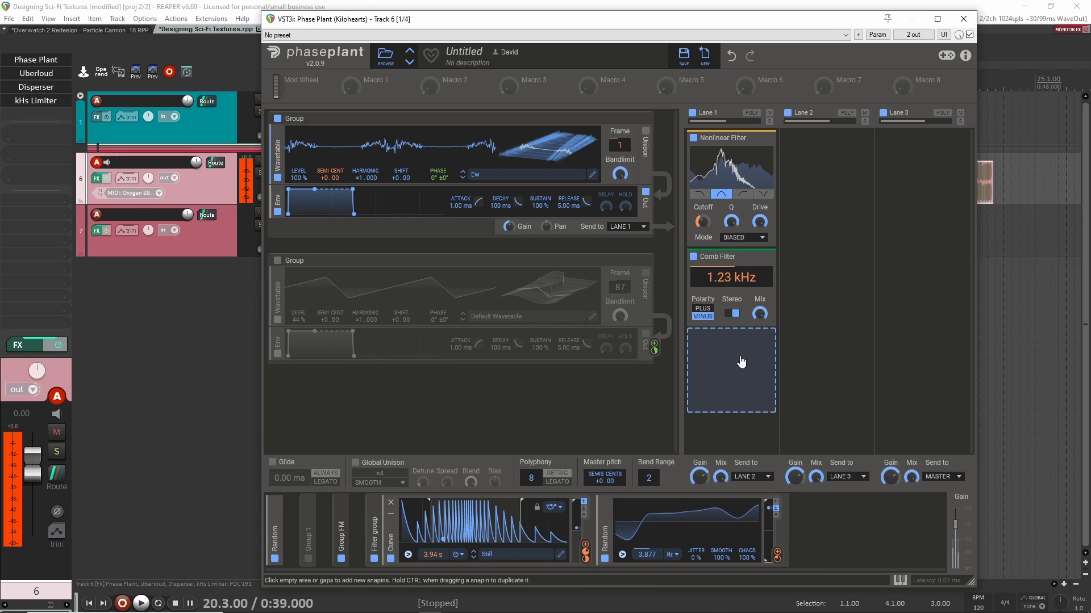
Step: Add a Ring Mod after the Comb Filter, modulate its frequency with the curve, and lower its mix
click(742, 364)
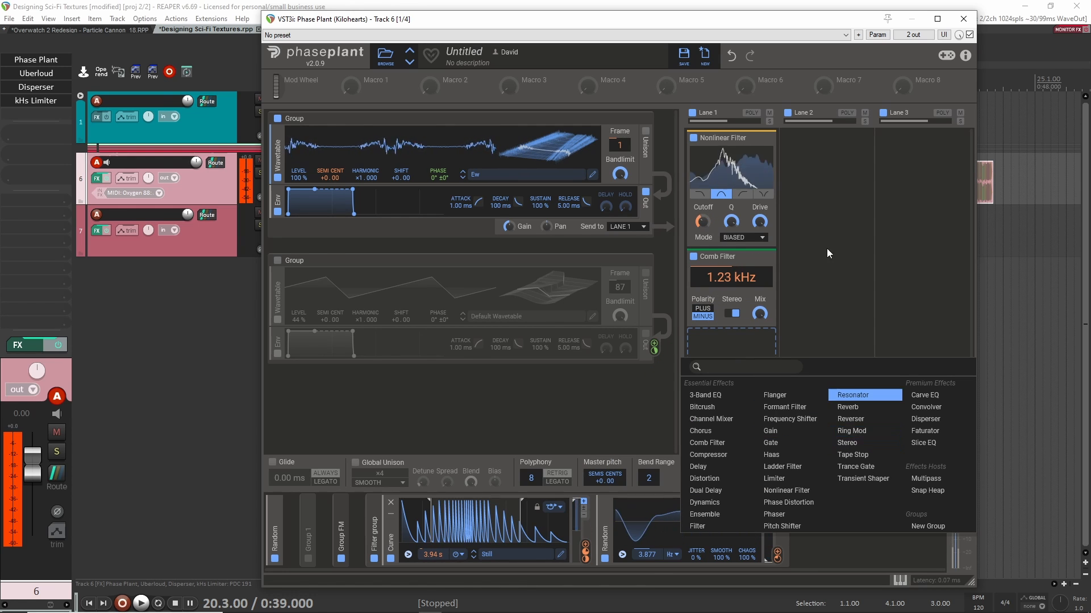
click(825, 172)
click(735, 365)
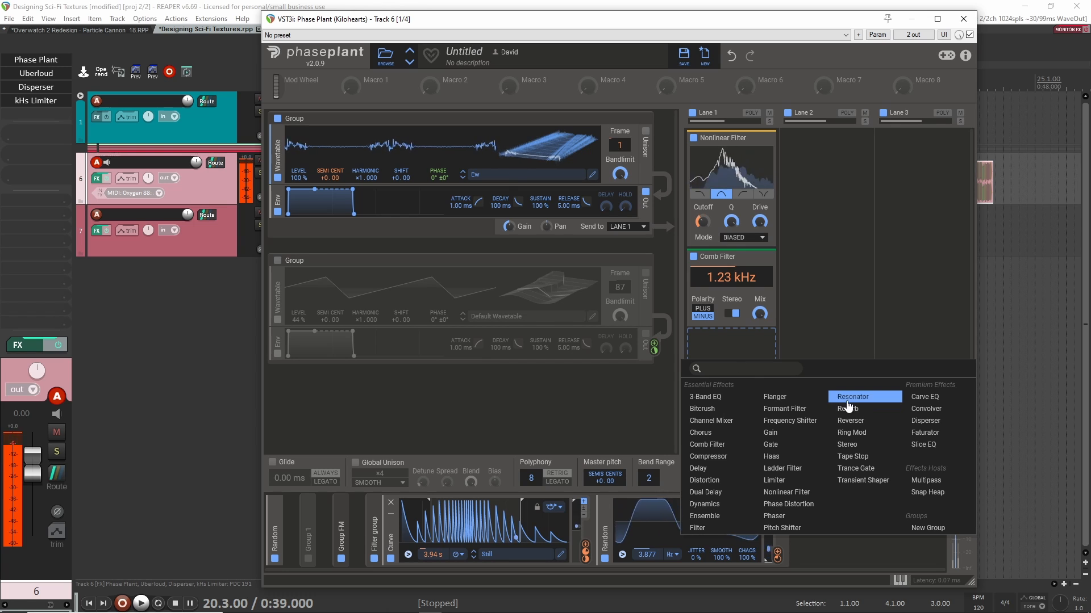
click(850, 432)
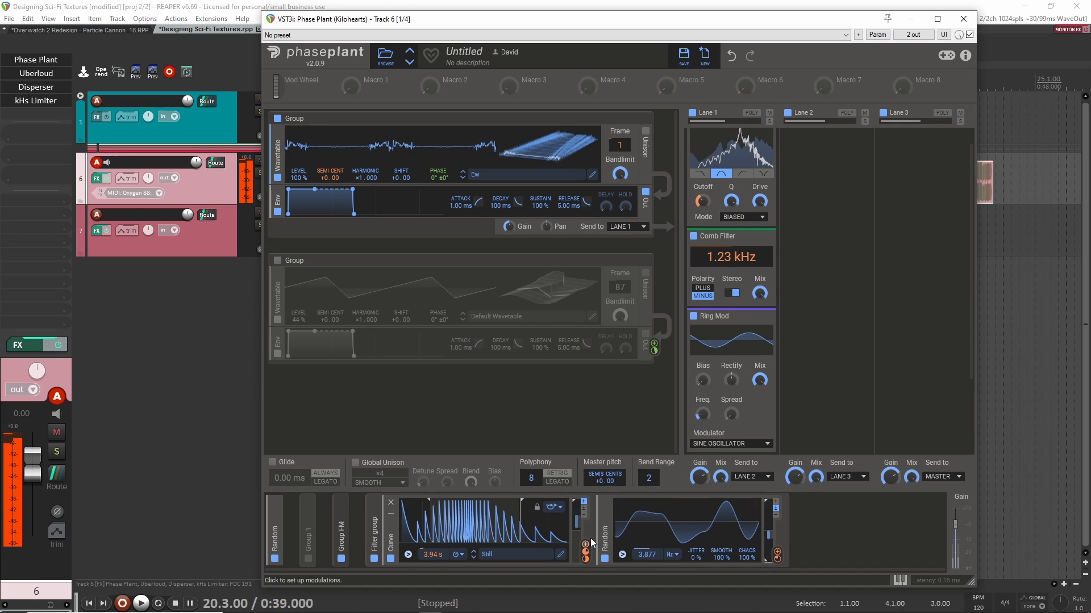
drag(585, 550, 703, 418)
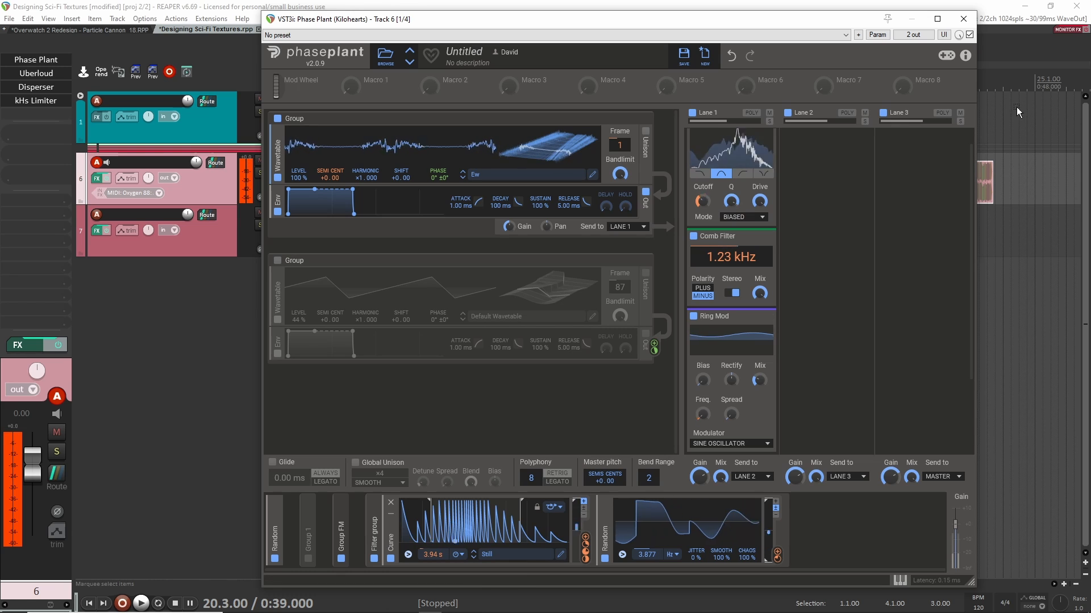
Step: Audition the patch with the Group 1 modulators enabled, disable them again, and close the Phase Plant window
click(309, 559)
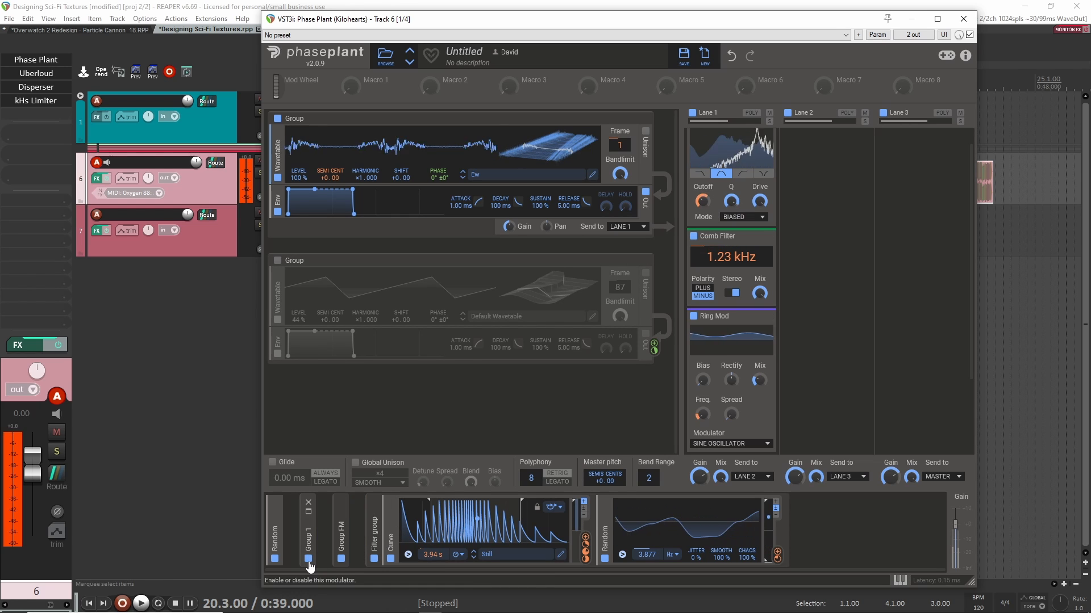
click(308, 560)
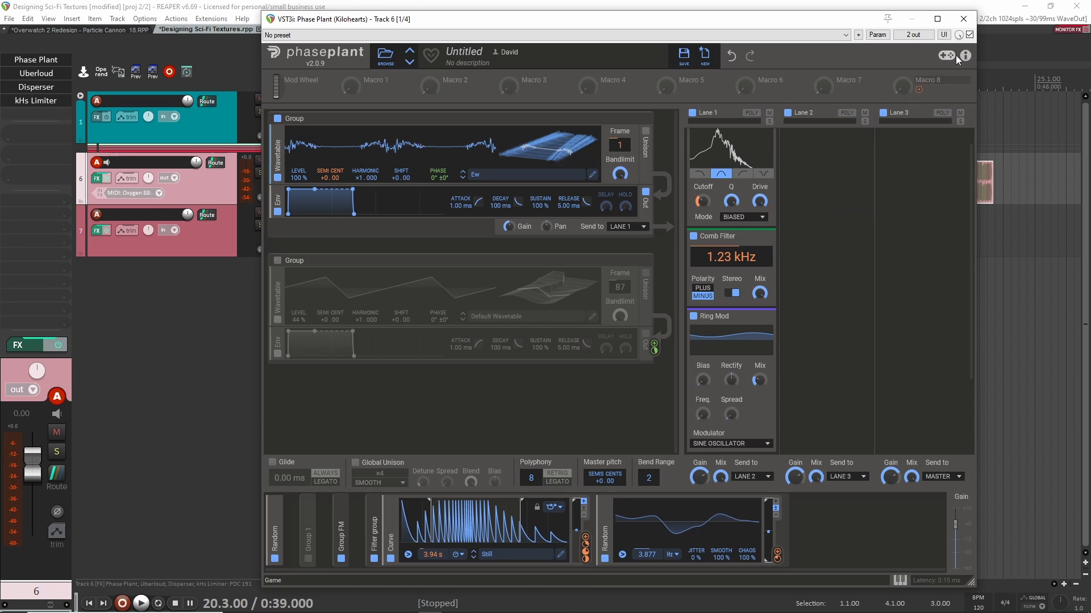
click(963, 18)
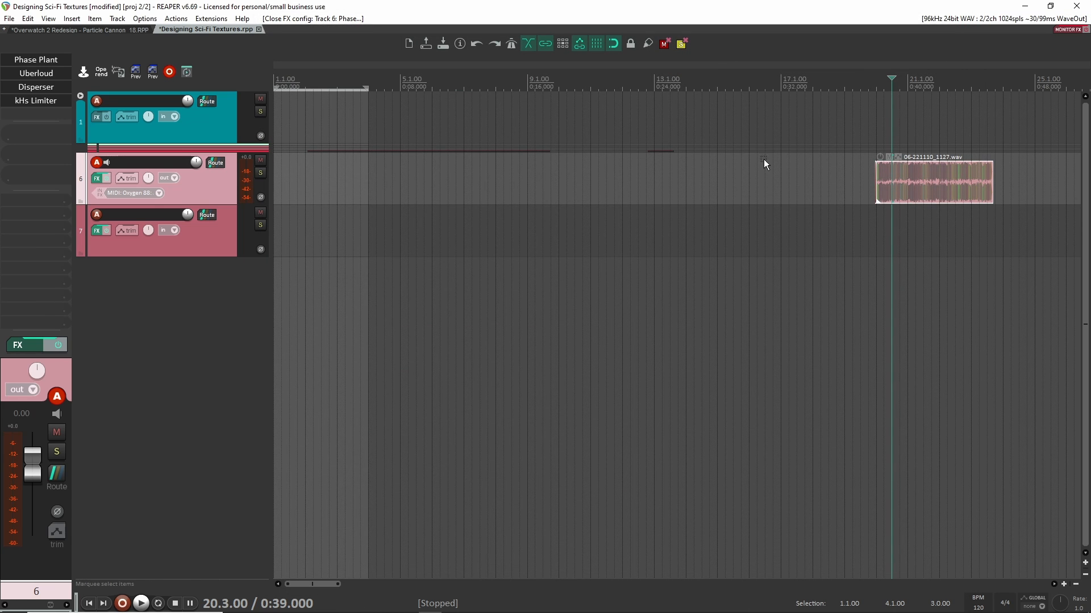
Step: Switch to the Overwatch 2 Redesign - Particle Cannon_18 project, show the video window, and place the edit cursor at about 3.79 s
click(128, 30)
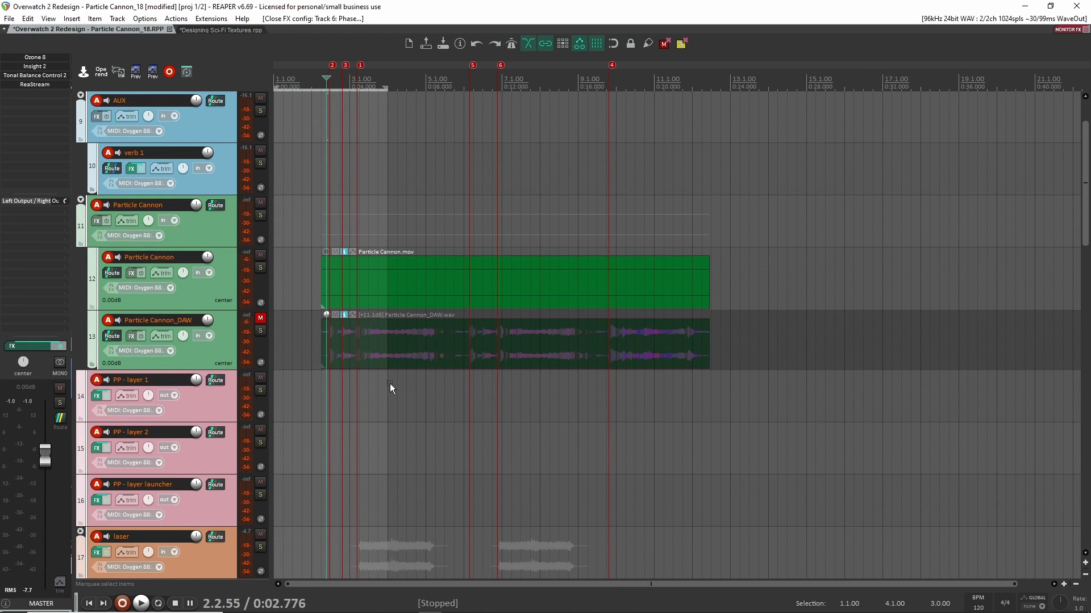
scroll(388, 363, up, 3)
click(368, 295)
scroll(404, 243, down, 1)
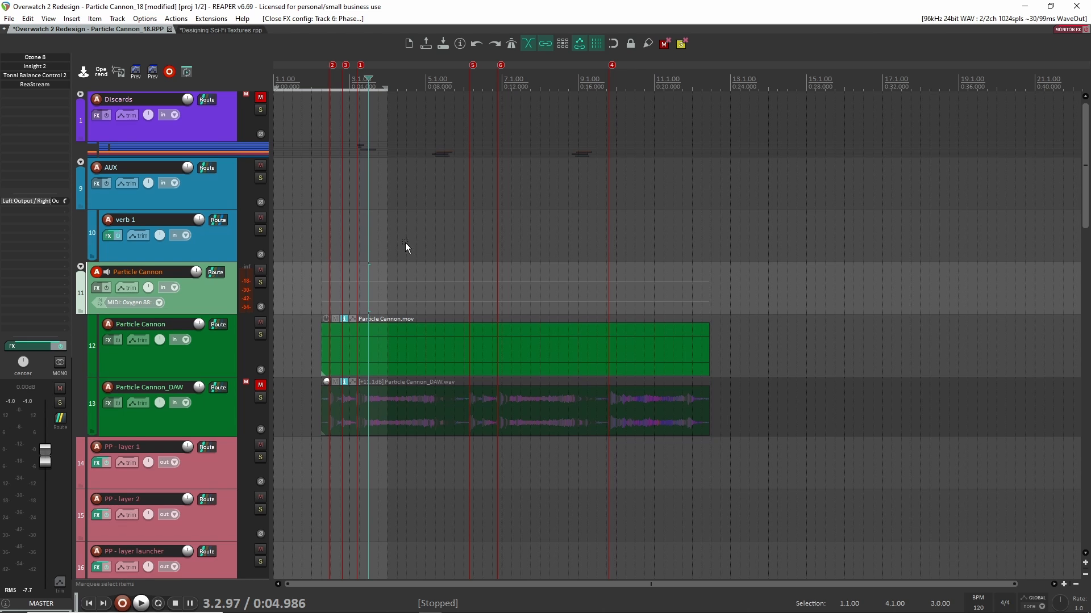
key(ctrl+shift+v)
click(346, 236)
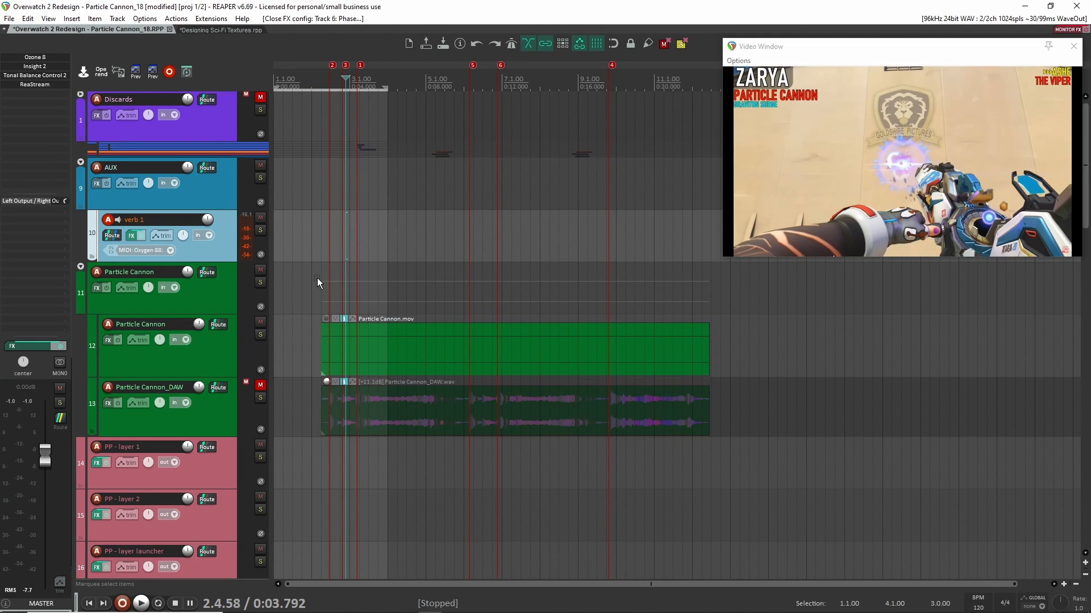
Step: Expand the laser folder and solo its layer 1 track
scroll(322, 302, down, 4)
scroll(338, 336, down, 4)
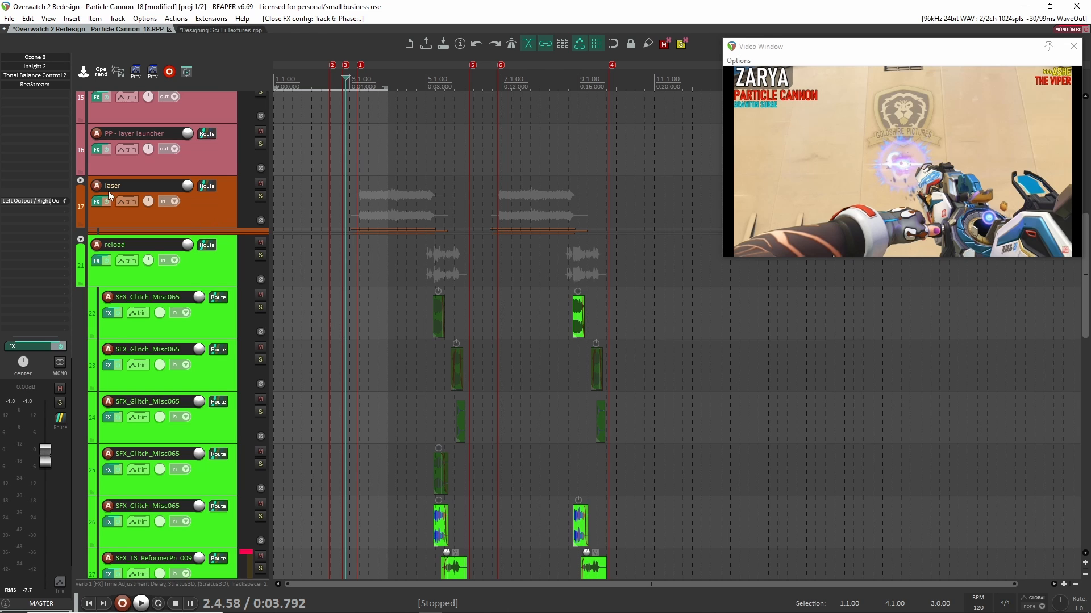
click(80, 181)
scroll(318, 300, up, 5)
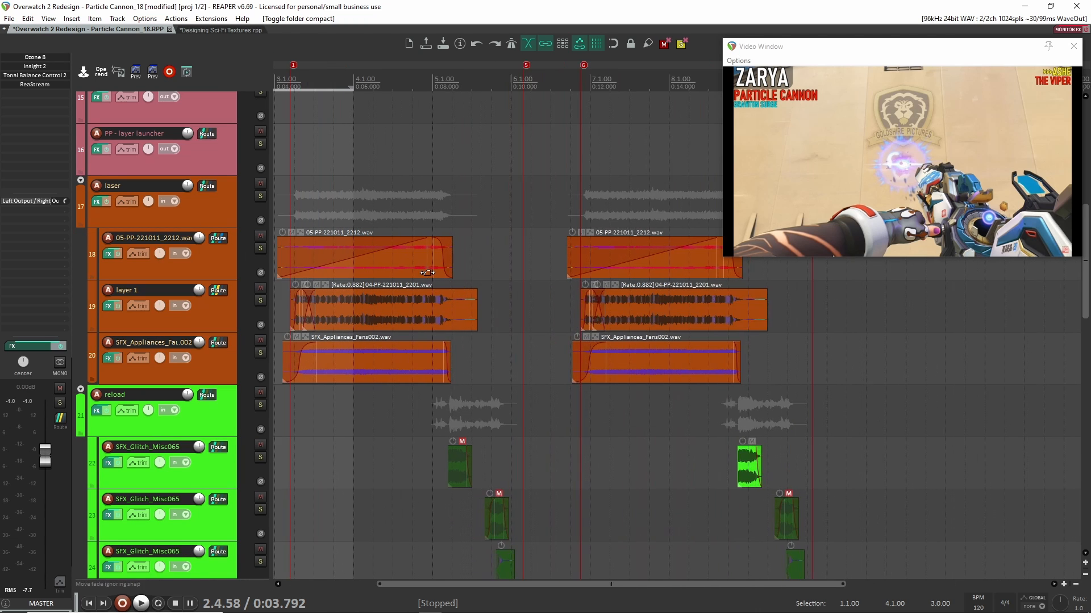
click(258, 301)
scroll(326, 209, left, 2)
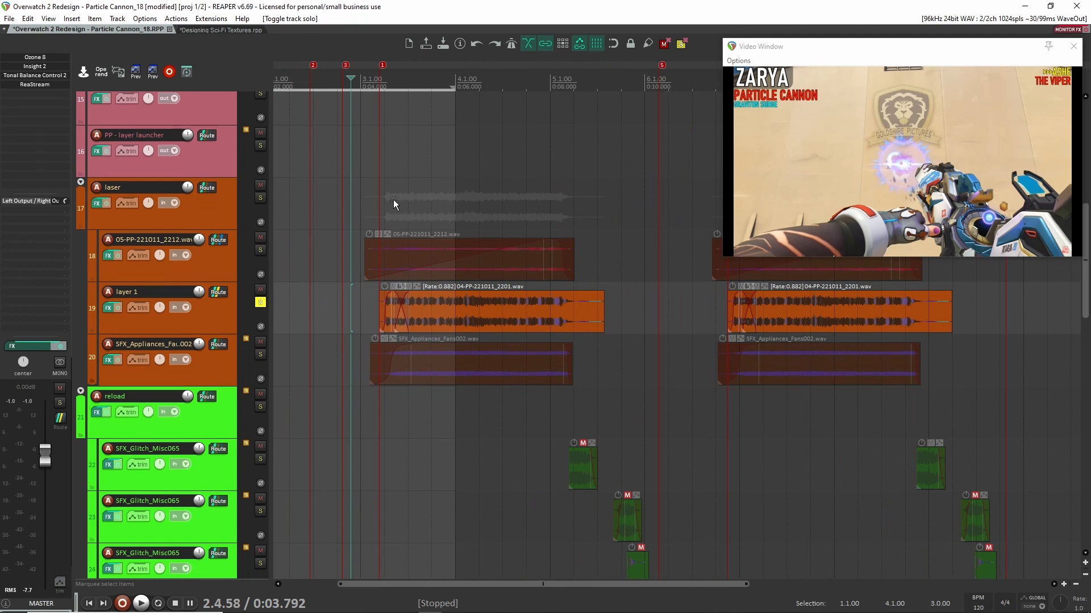
Step: Play the soloed laser layer against the video from about 4.69 s, and stop playback
click(393, 199)
key(space)
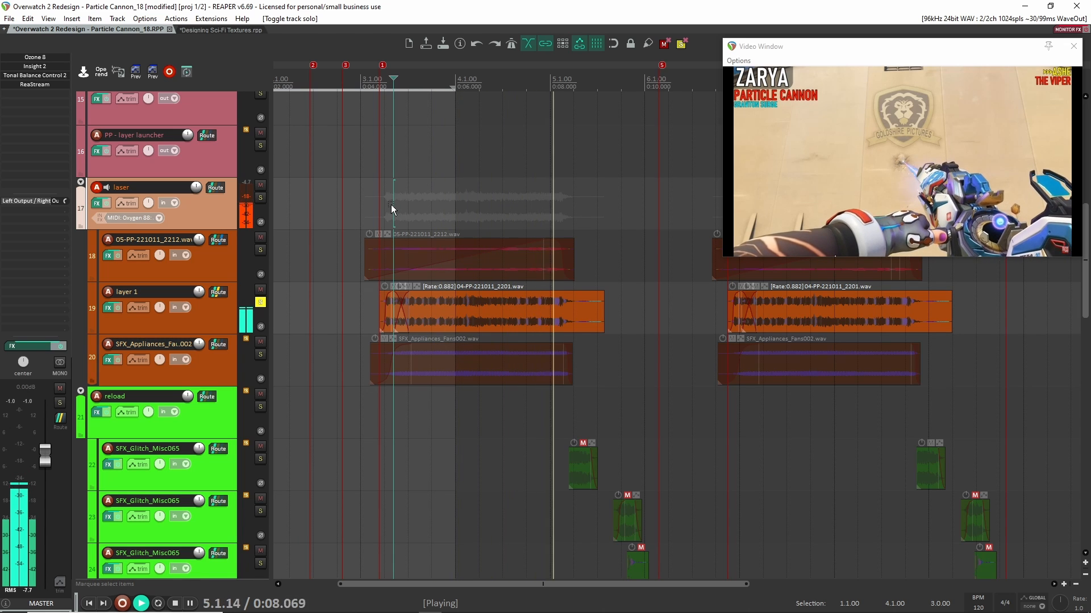
key(space)
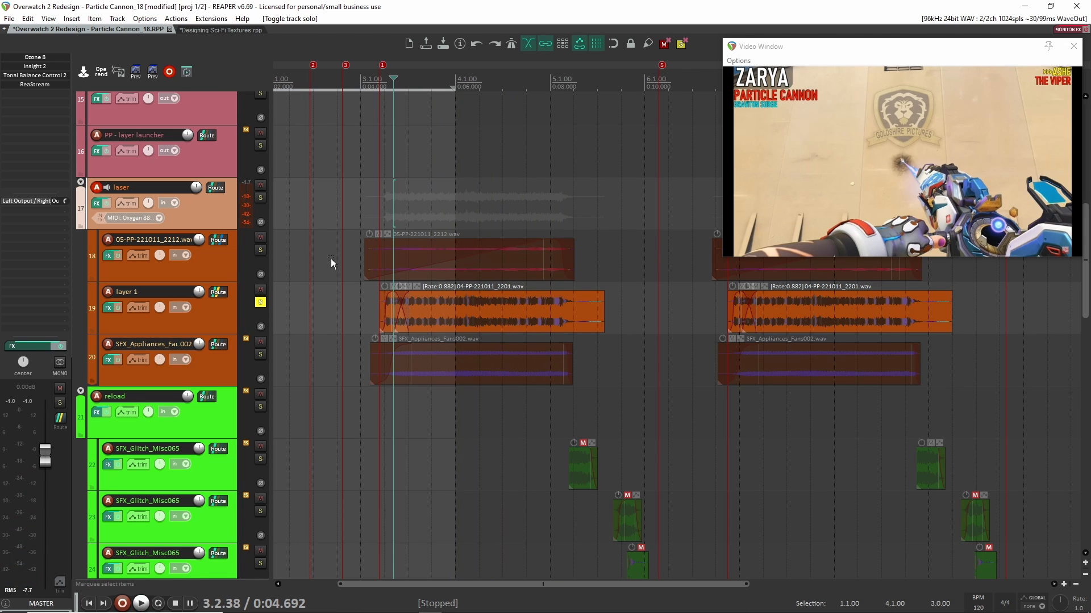
Step: Open Phase Plant on the PP - layer 1 track, solo only that track to audition its sample patch, and close the plugin
scroll(330, 258, up, 4)
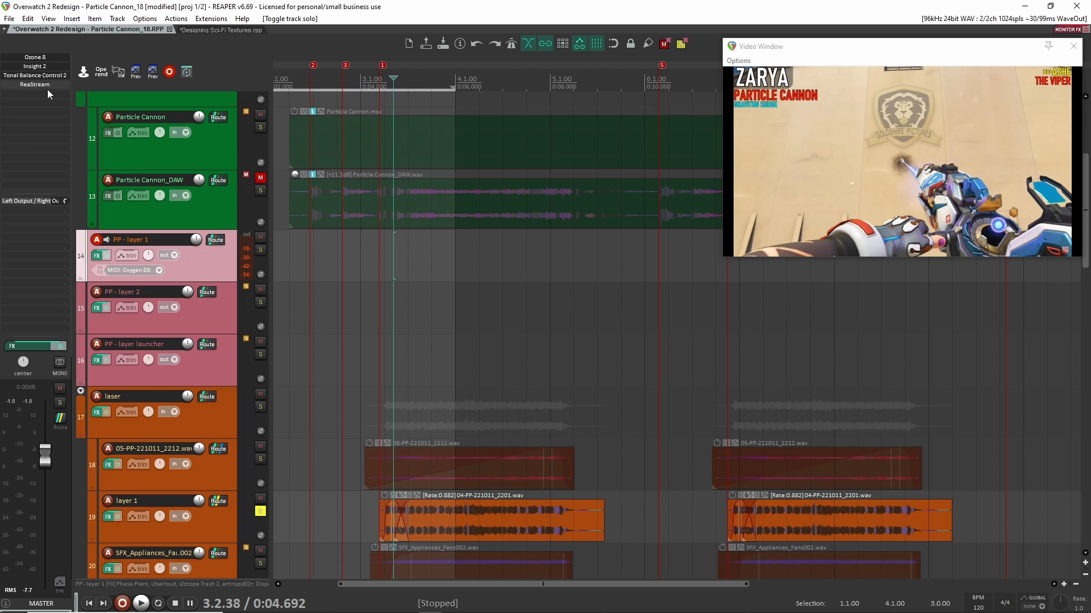
key(F7)
click(43, 61)
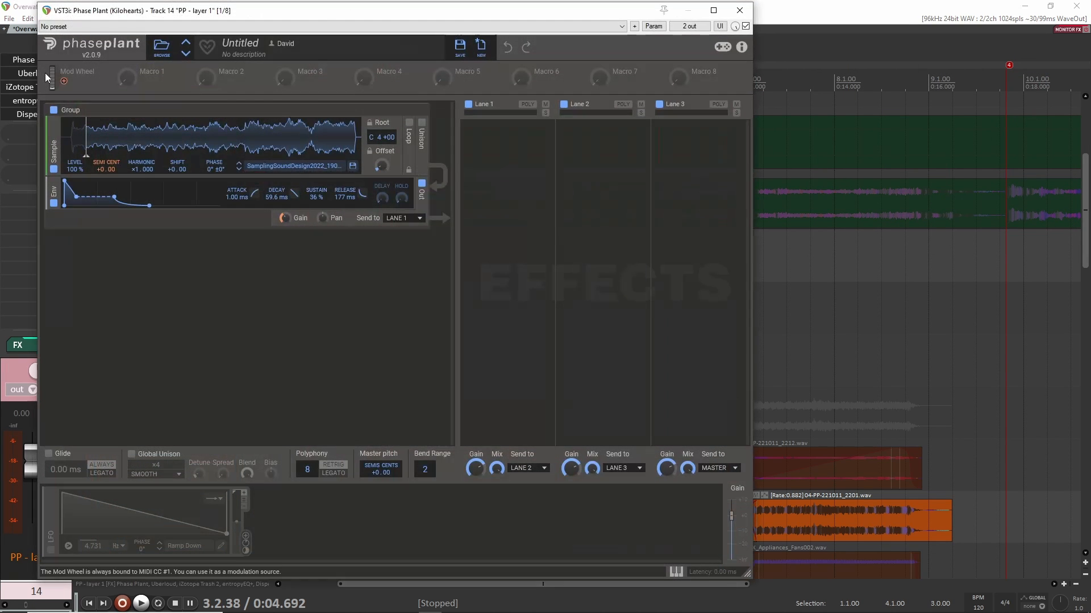
drag(322, 11, 645, 23)
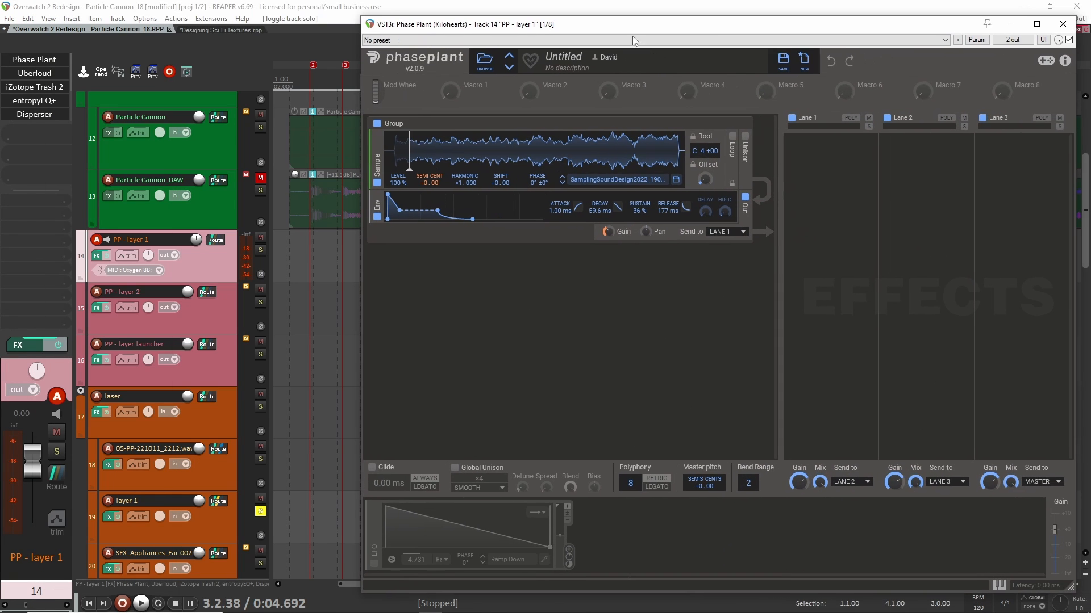
ctrl+alt+click(260, 250)
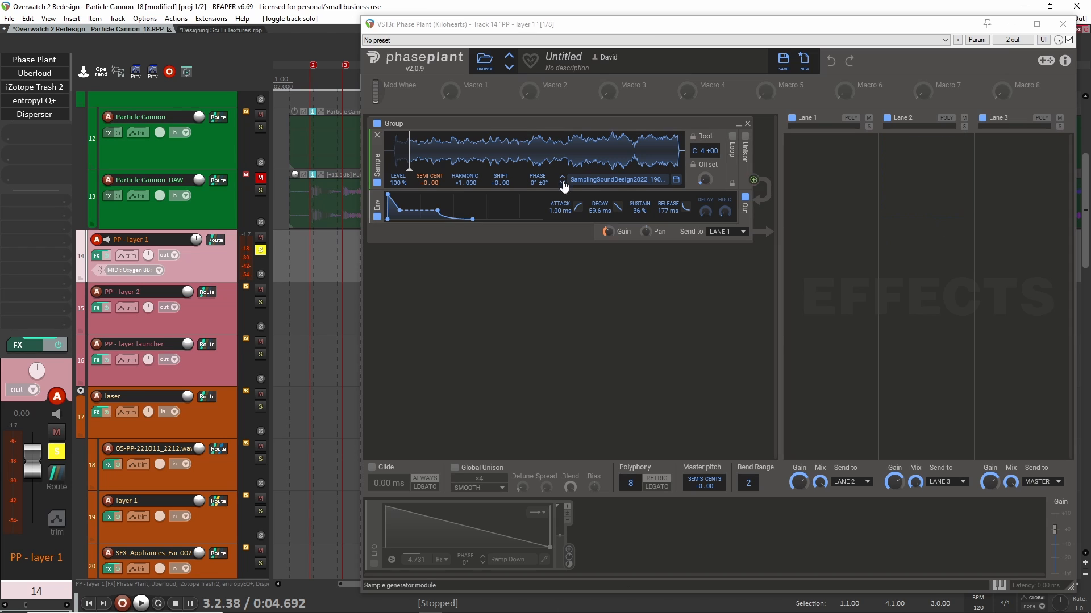
click(1071, 29)
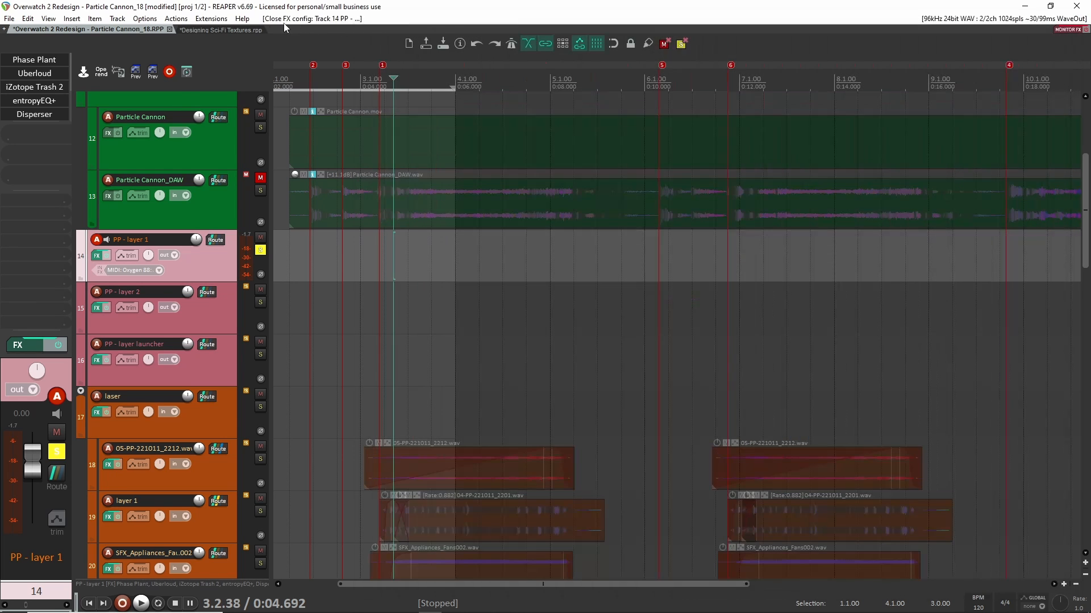
Step: Switch to the Designing Sci-Fi Textures project and insert a track from the Phase Plant track template
click(251, 29)
click(222, 307)
key(ctrl+shift+t)
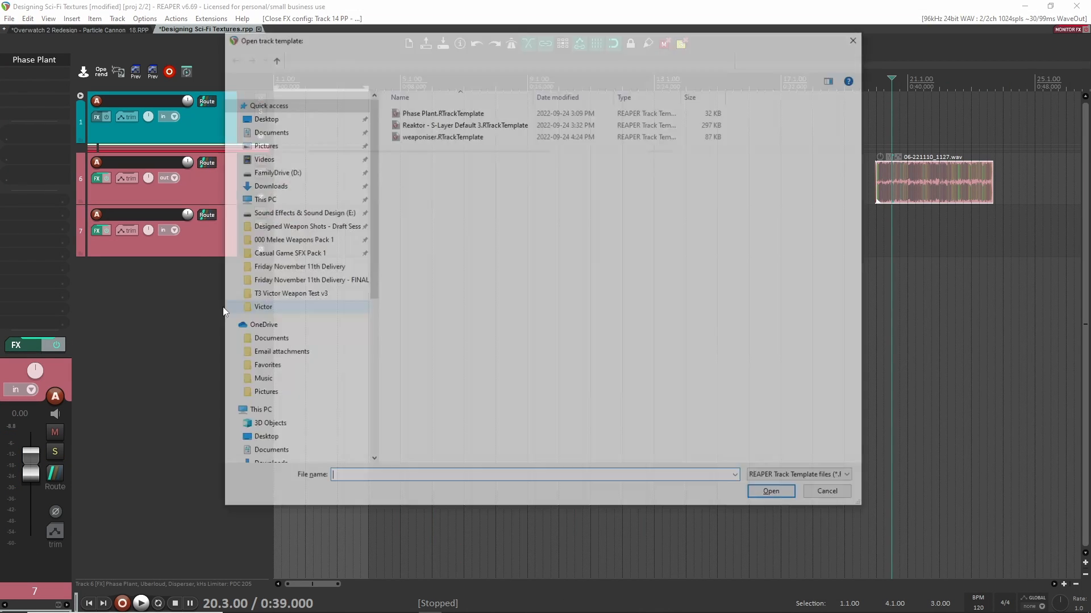
text(p)
key(Down)
key(Return)
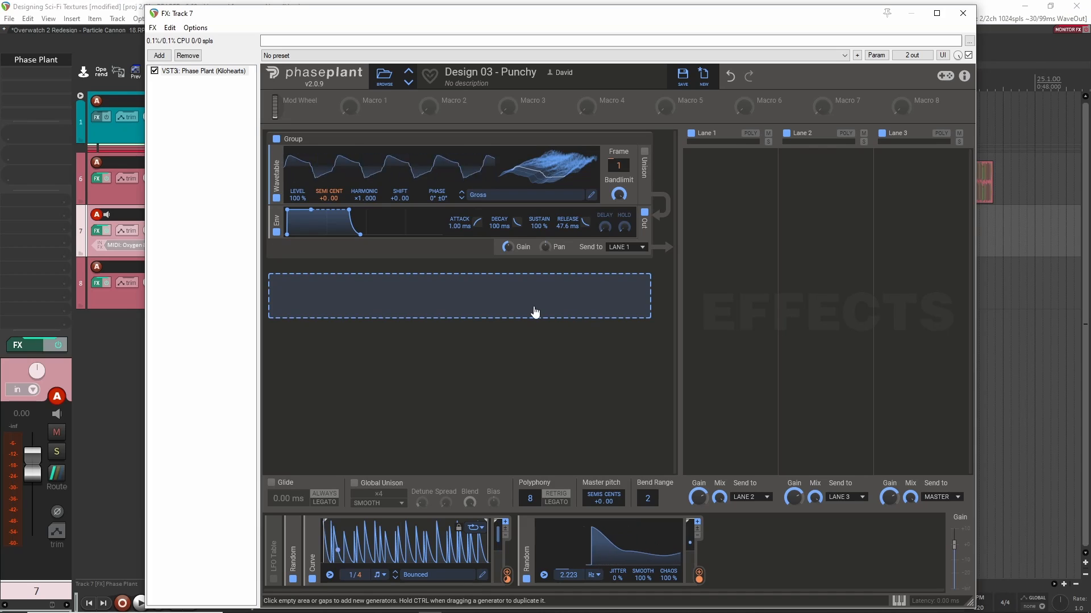
Step: Expand the collapsed Random modulator in track 7's Design 03 - Punchy patch, audition the sound, and close the FX window
click(295, 534)
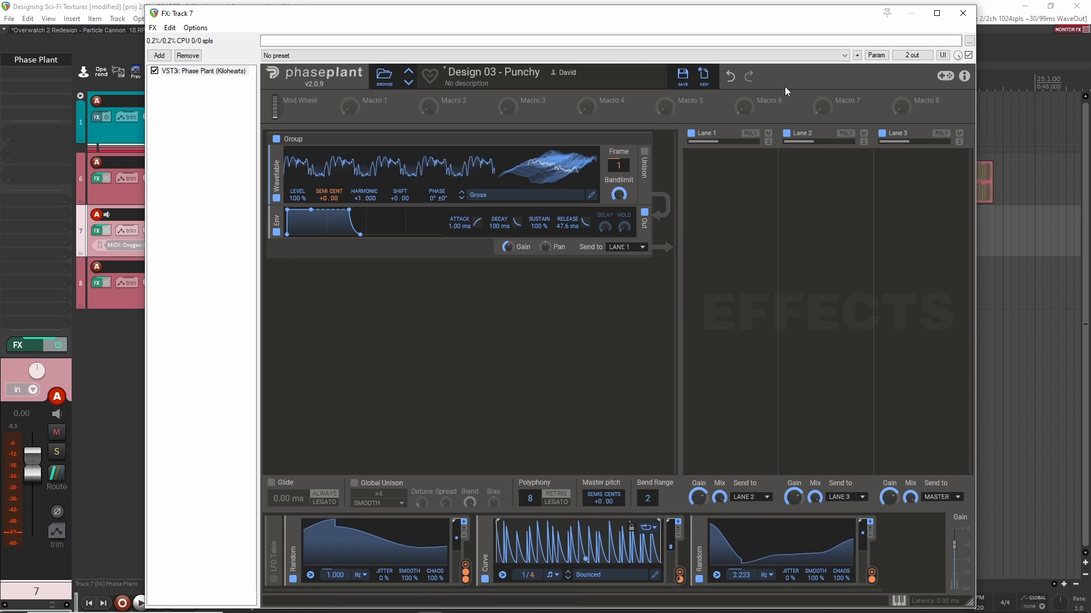
click(962, 13)
Step: Return to the Particle Cannon project and examine Phase Plant, Uberloud and iZotope Trash 2 on the PP - layer 1 track
click(111, 31)
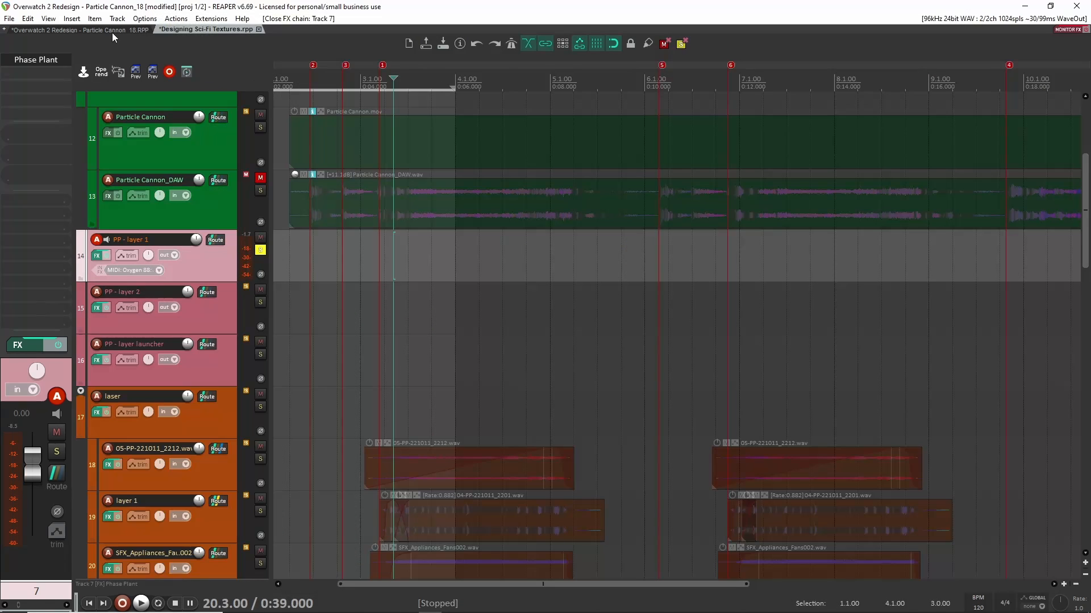
click(215, 267)
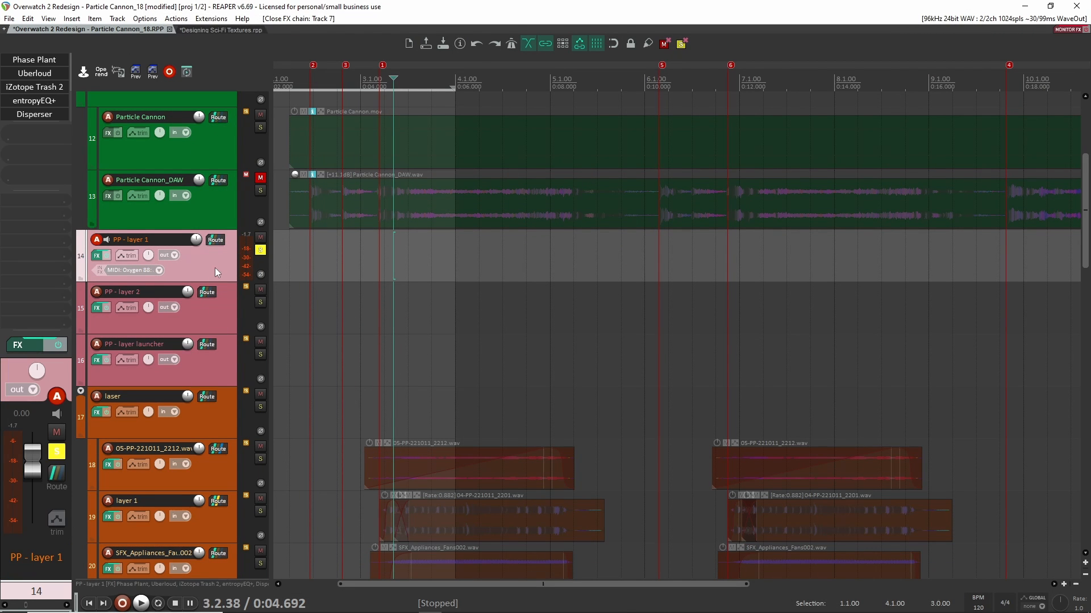
click(32, 60)
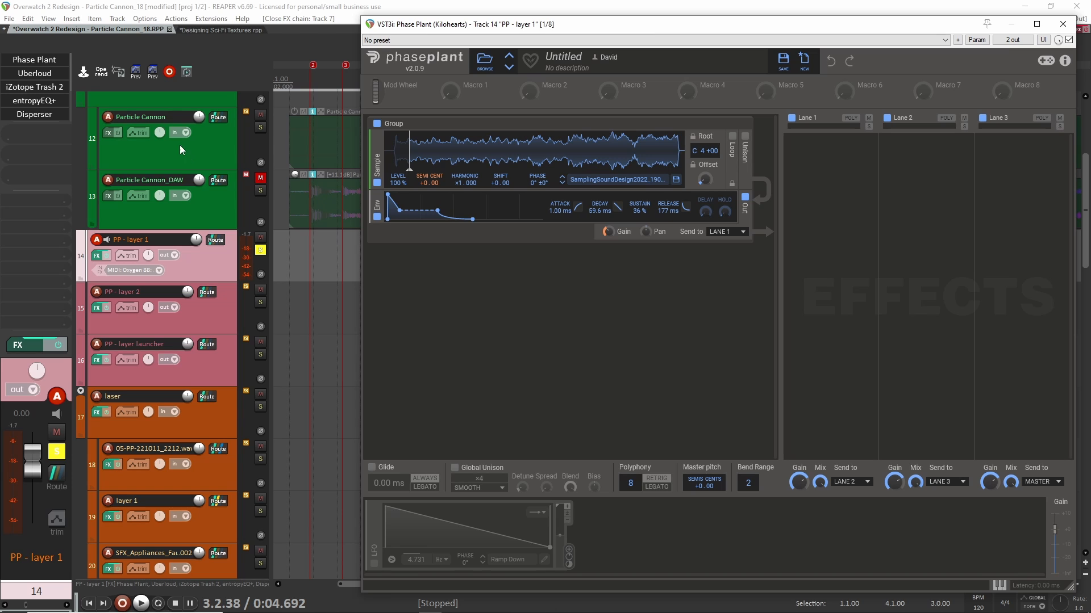
click(23, 77)
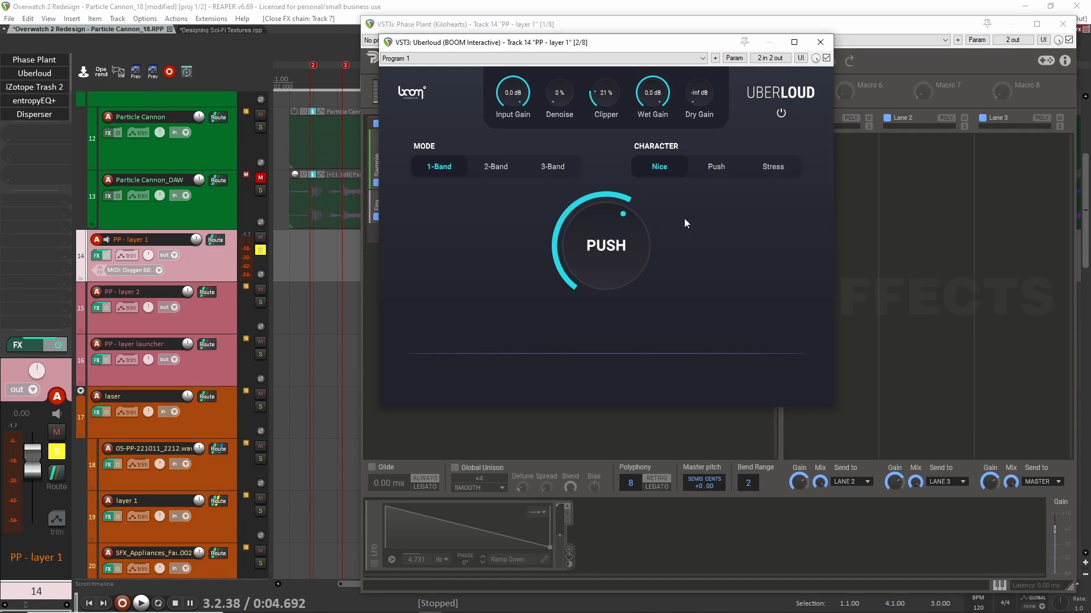
click(45, 88)
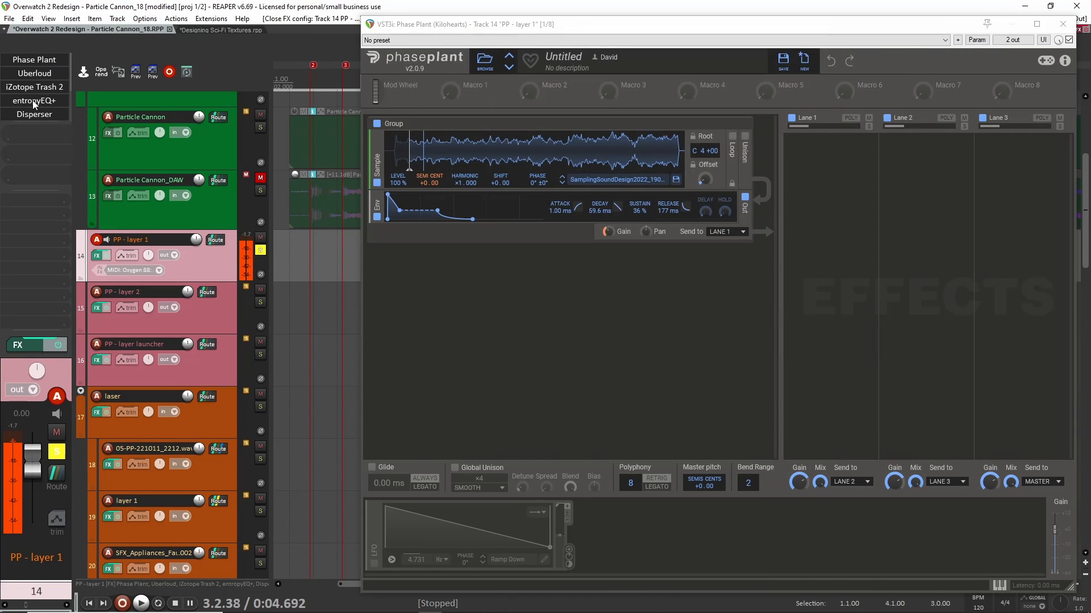
Step: Examine the entropyEQ+, Disperser and bx_subsynth effects on the PP - layer 1 track, closing their windows
click(34, 100)
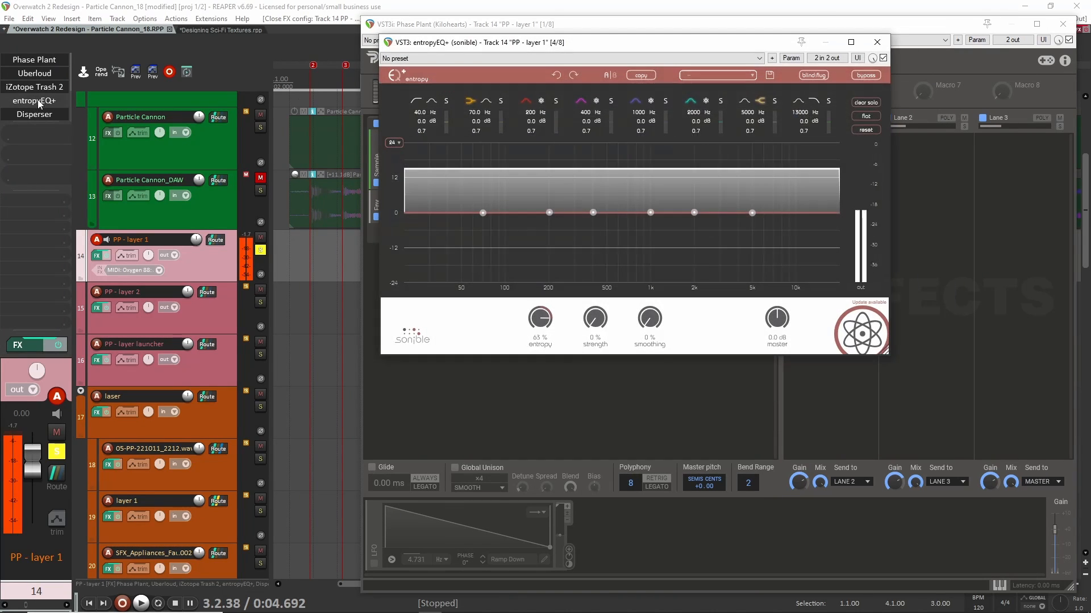
click(877, 42)
click(25, 114)
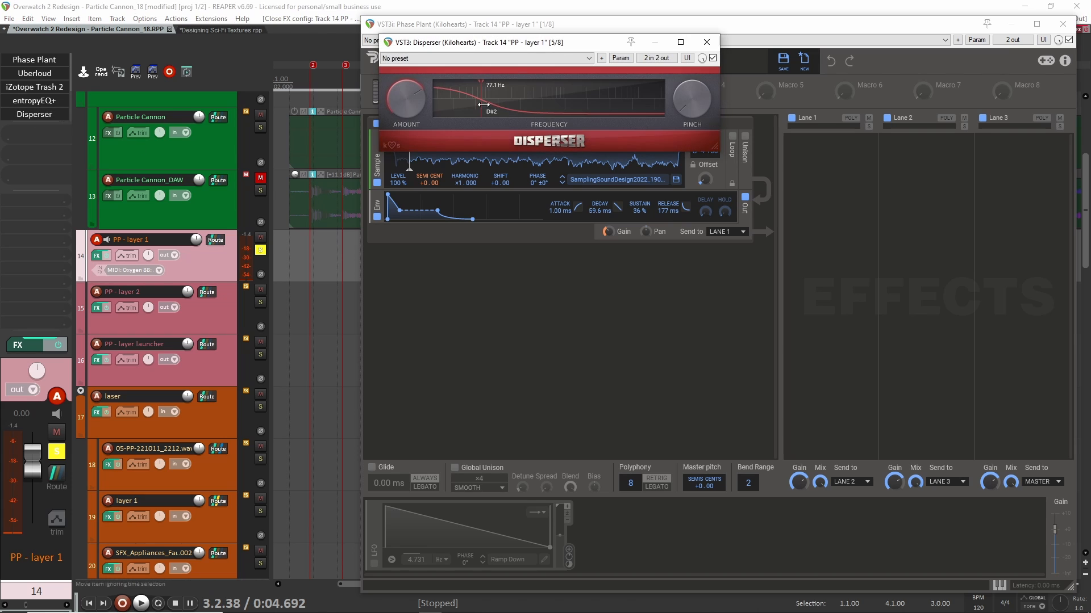
click(35, 89)
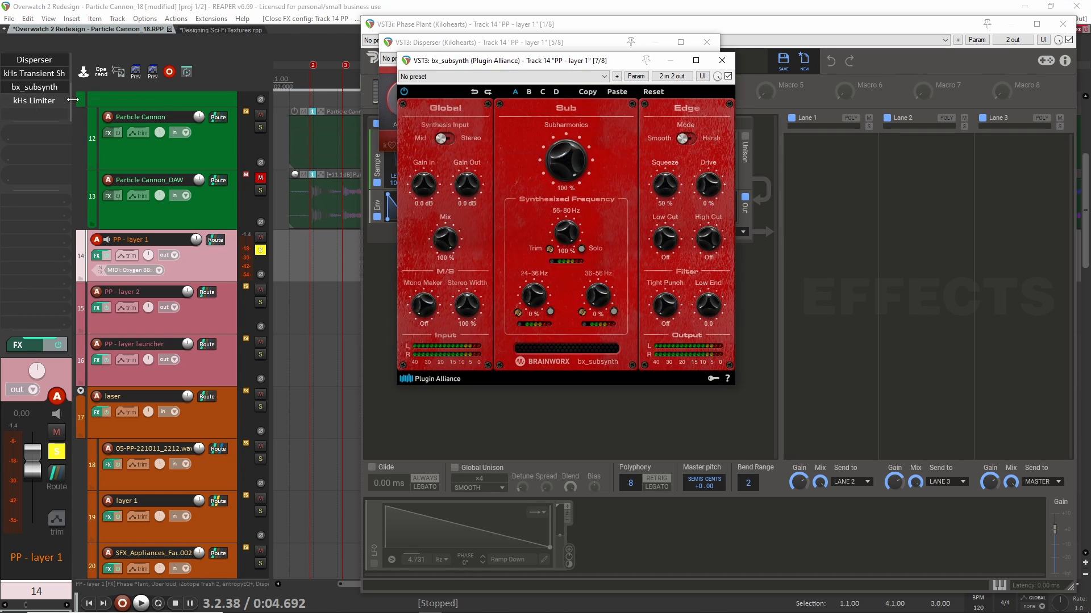
click(721, 61)
click(706, 42)
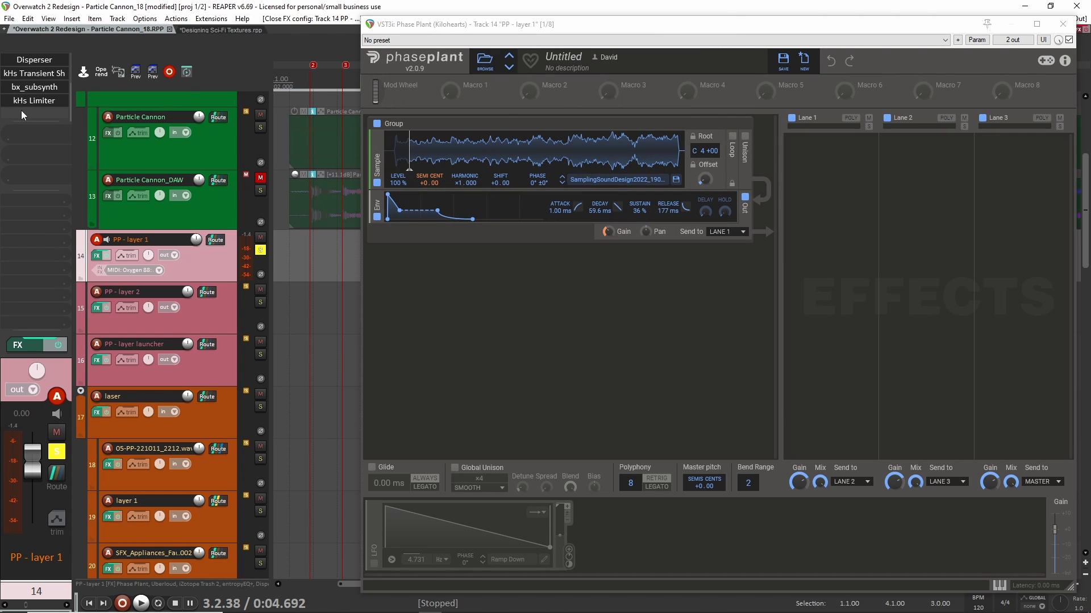